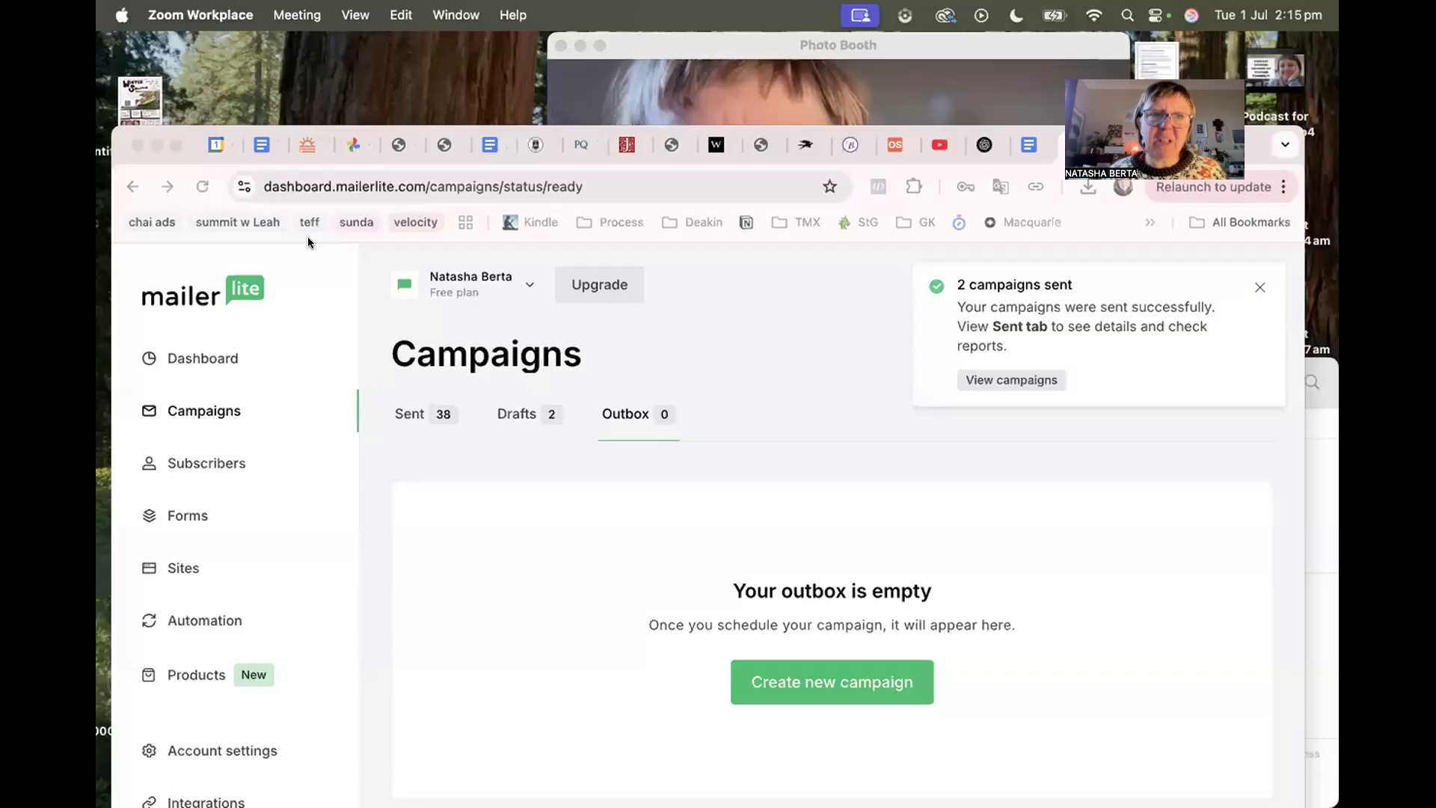
From the Automation section, dismiss the campaigns-sent notice and start a new automation.
left_click_drag(185, 140, 191, 58)
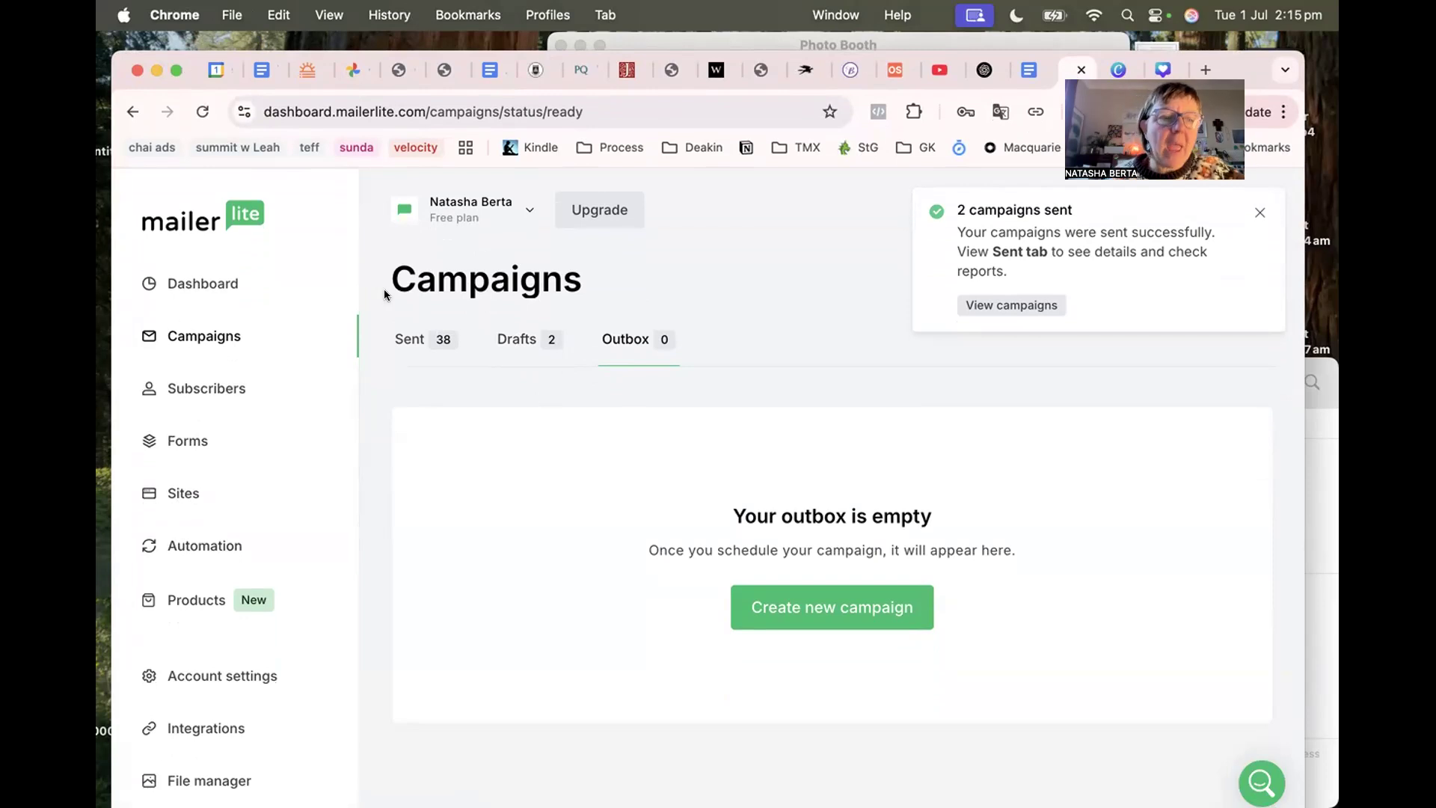
left_click(202, 544)
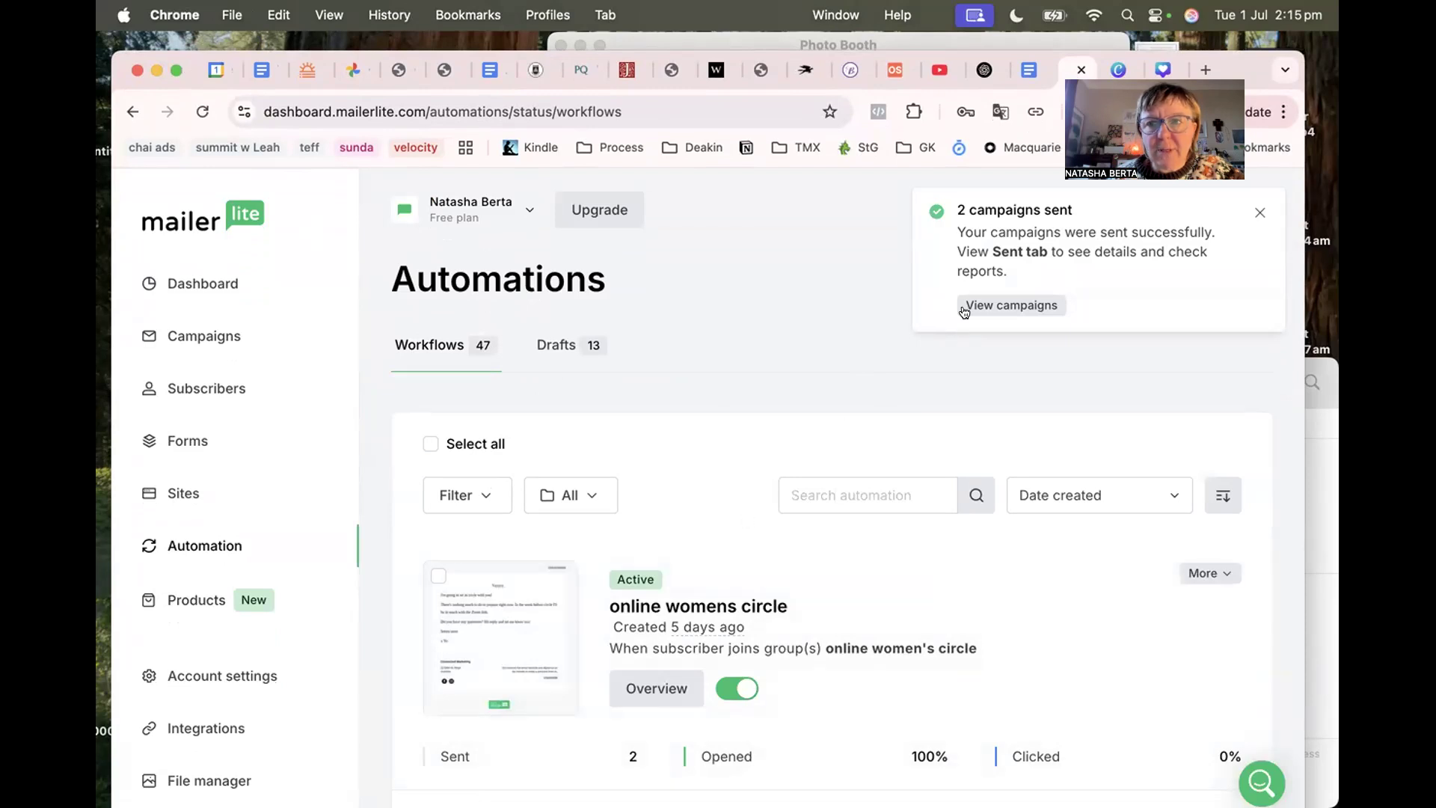
left_click(1249, 214)
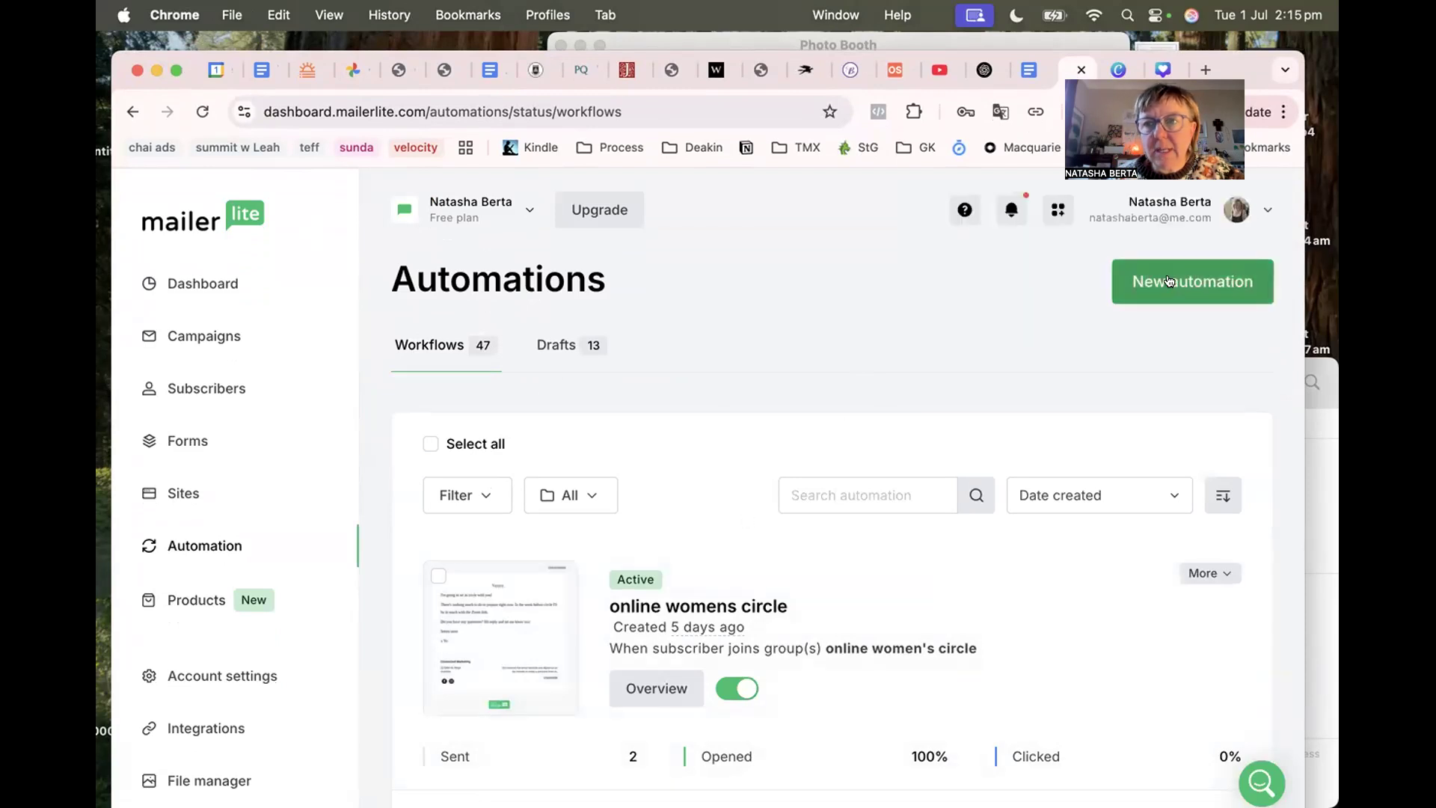
left_click(1179, 281)
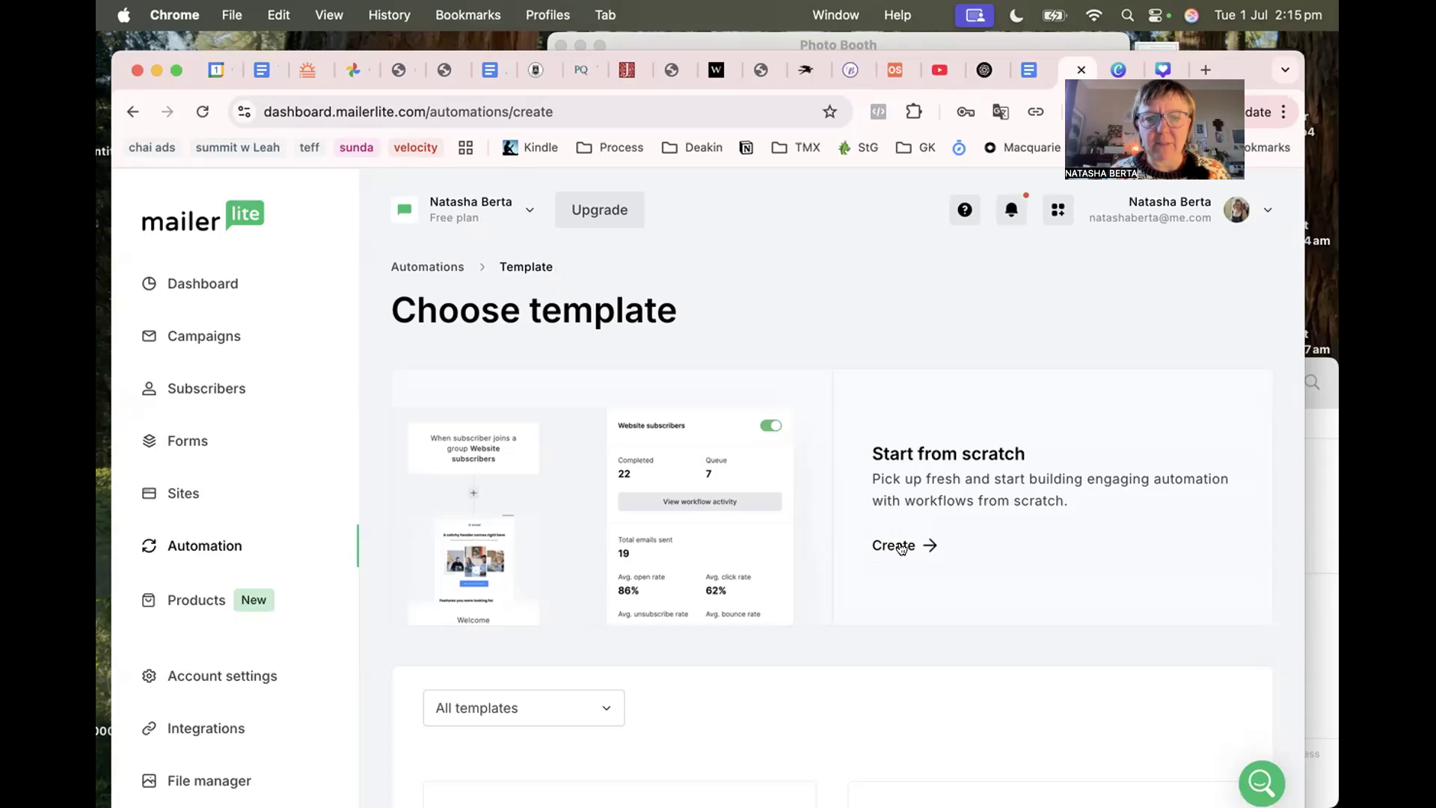
Create a from-scratch automation named 'deliver mailerlite freebie' and start building it.
left_click(901, 548)
left_click(660, 521)
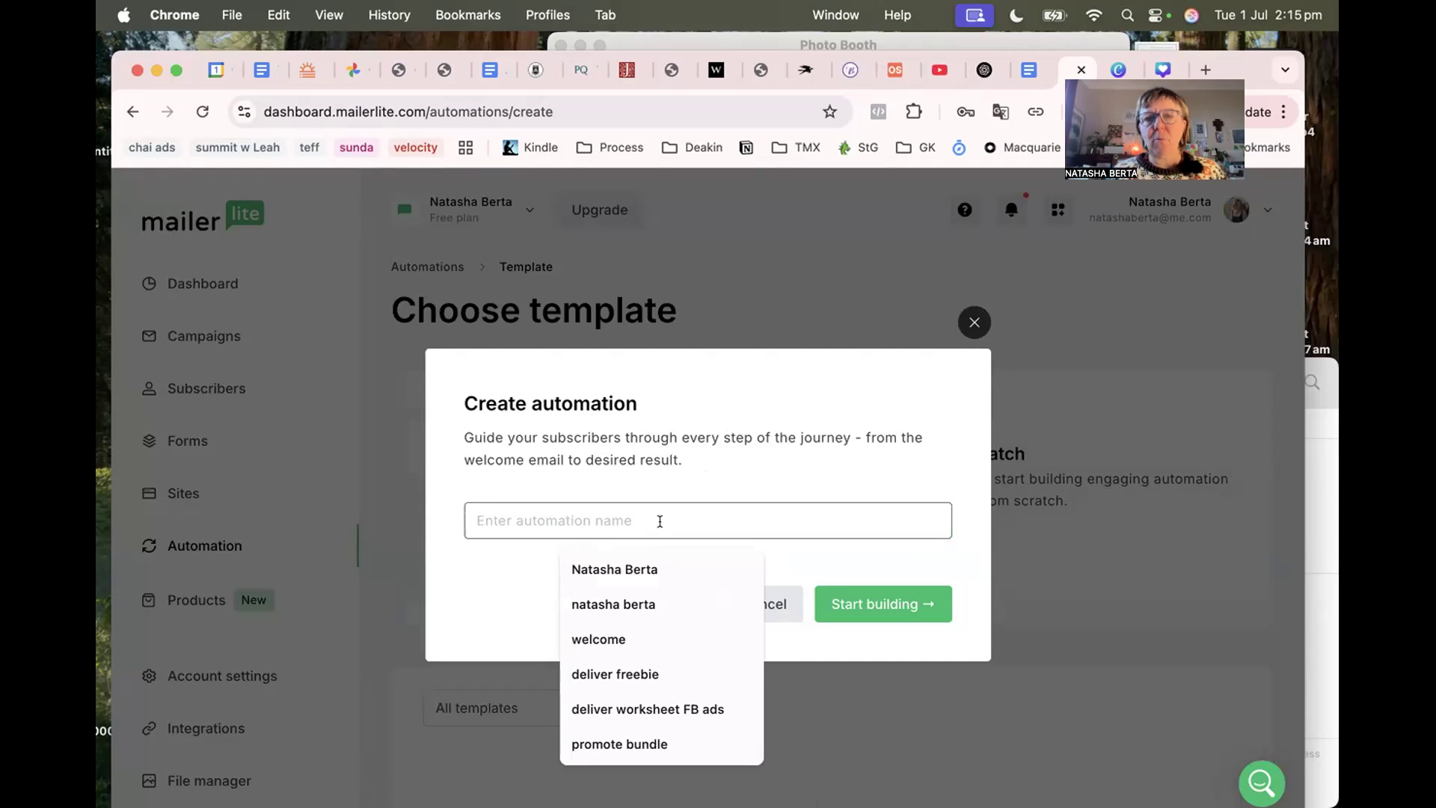
type("deliver ")
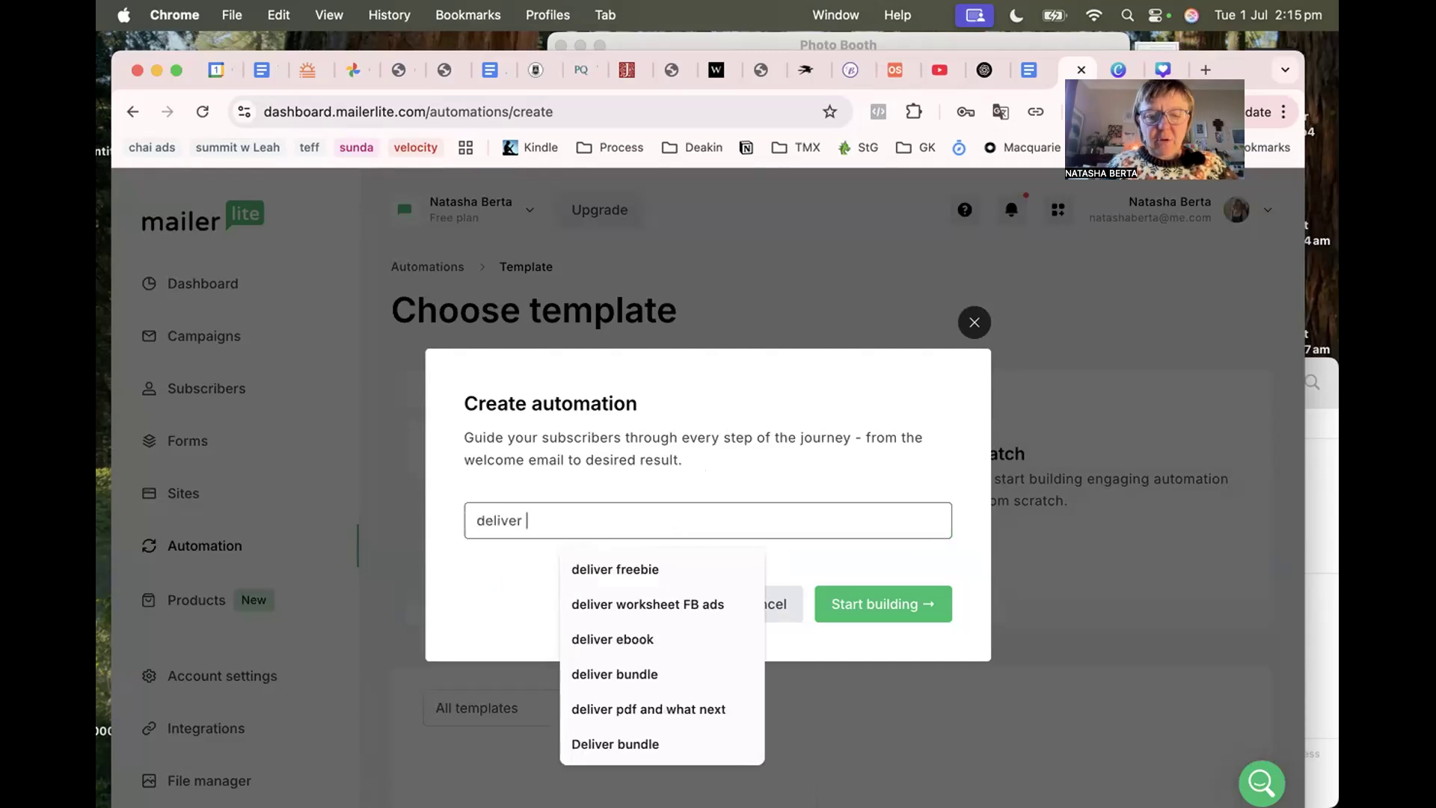
type("mailerlite ")
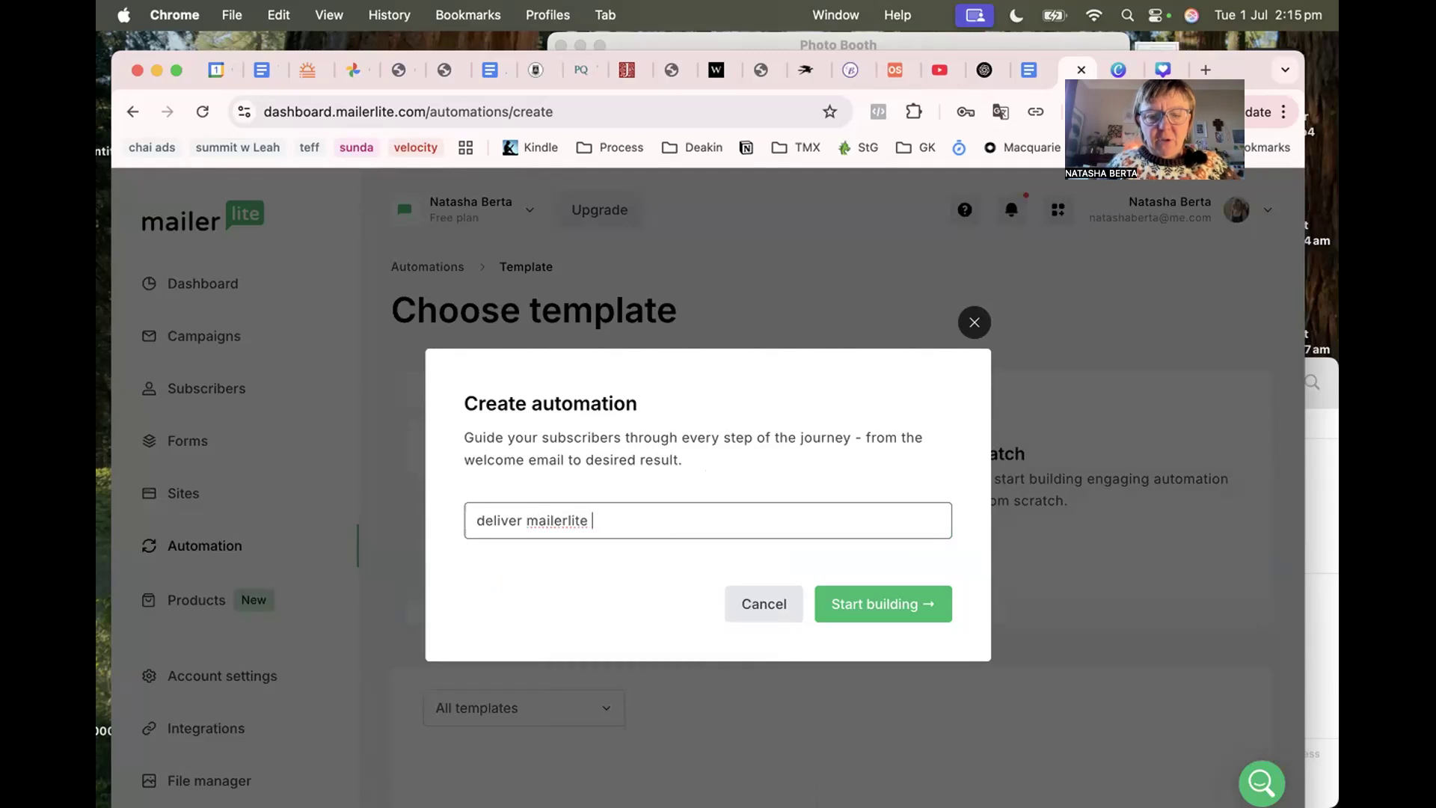
type("freebie")
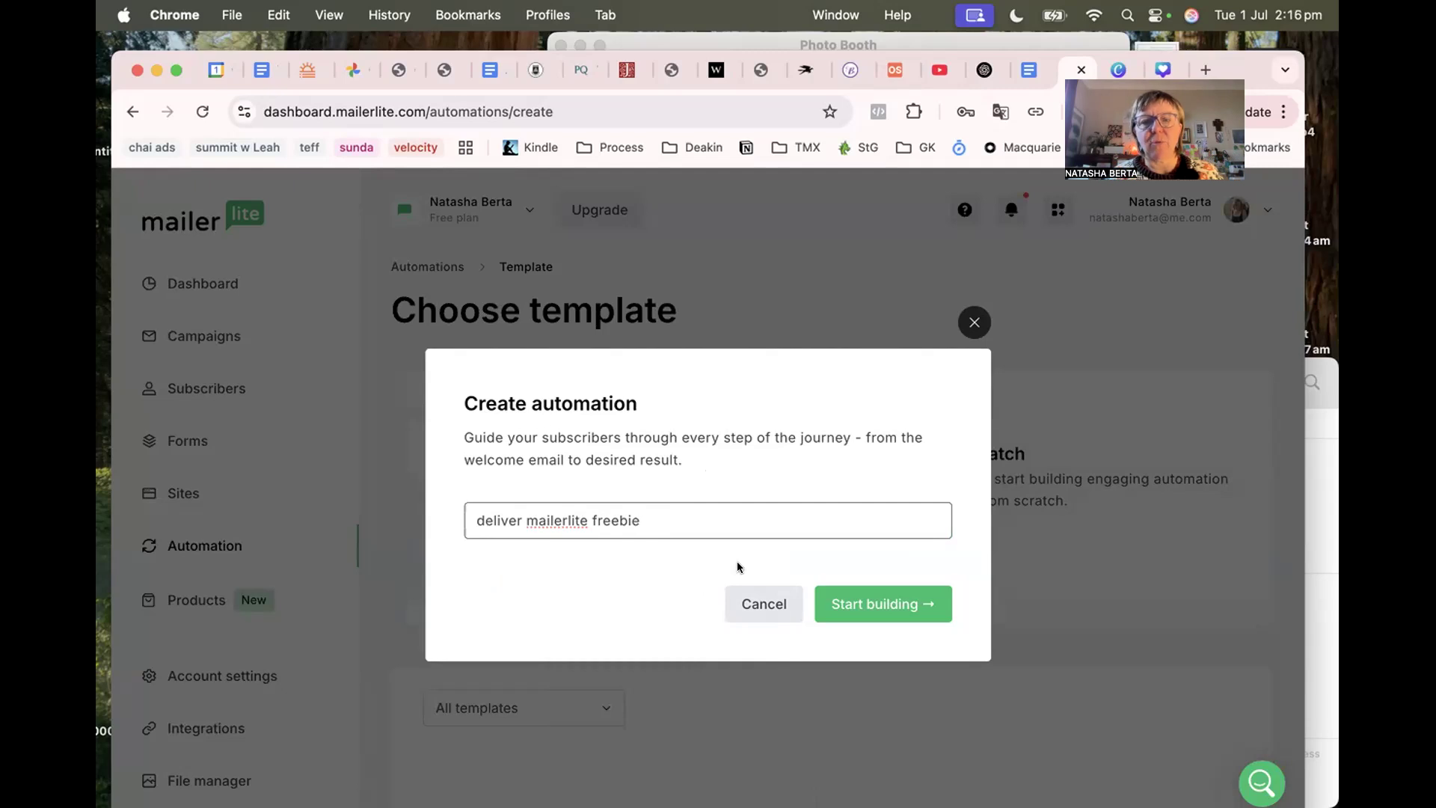
left_click(859, 606)
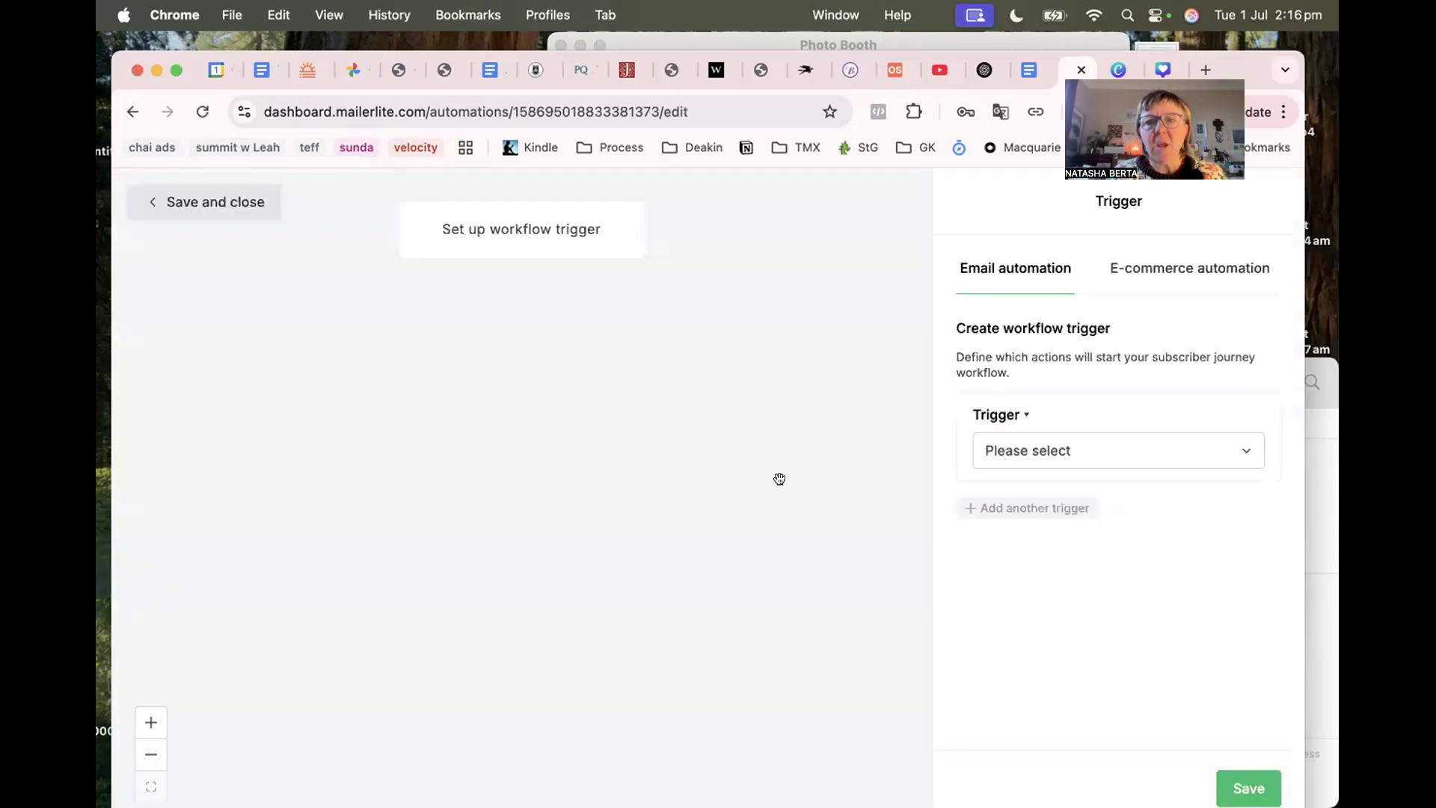
Set the trigger to 'When subscriber joins group(s)' with a new 'Mailerlite Freebie' group, and save.
left_click(1010, 451)
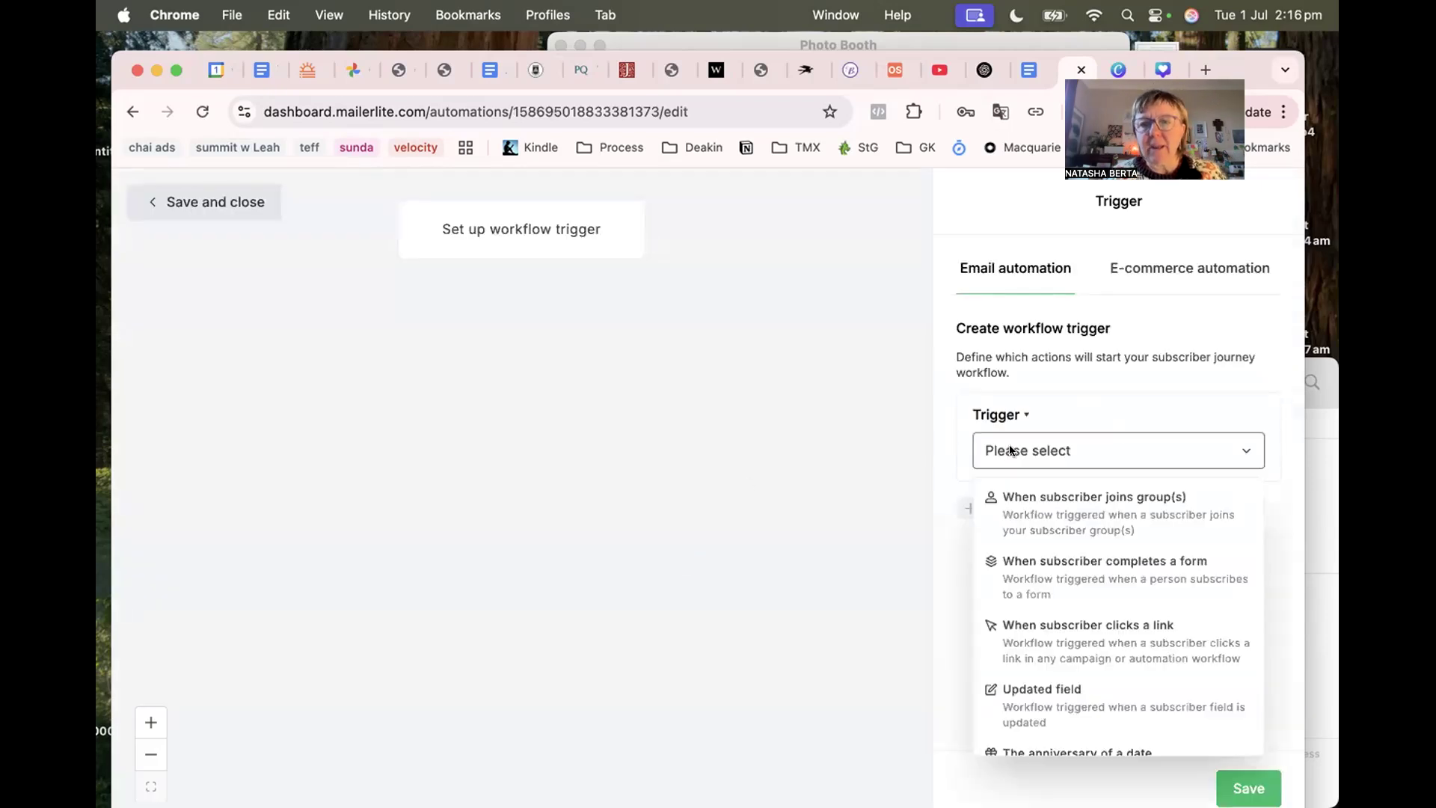
left_click(1045, 514)
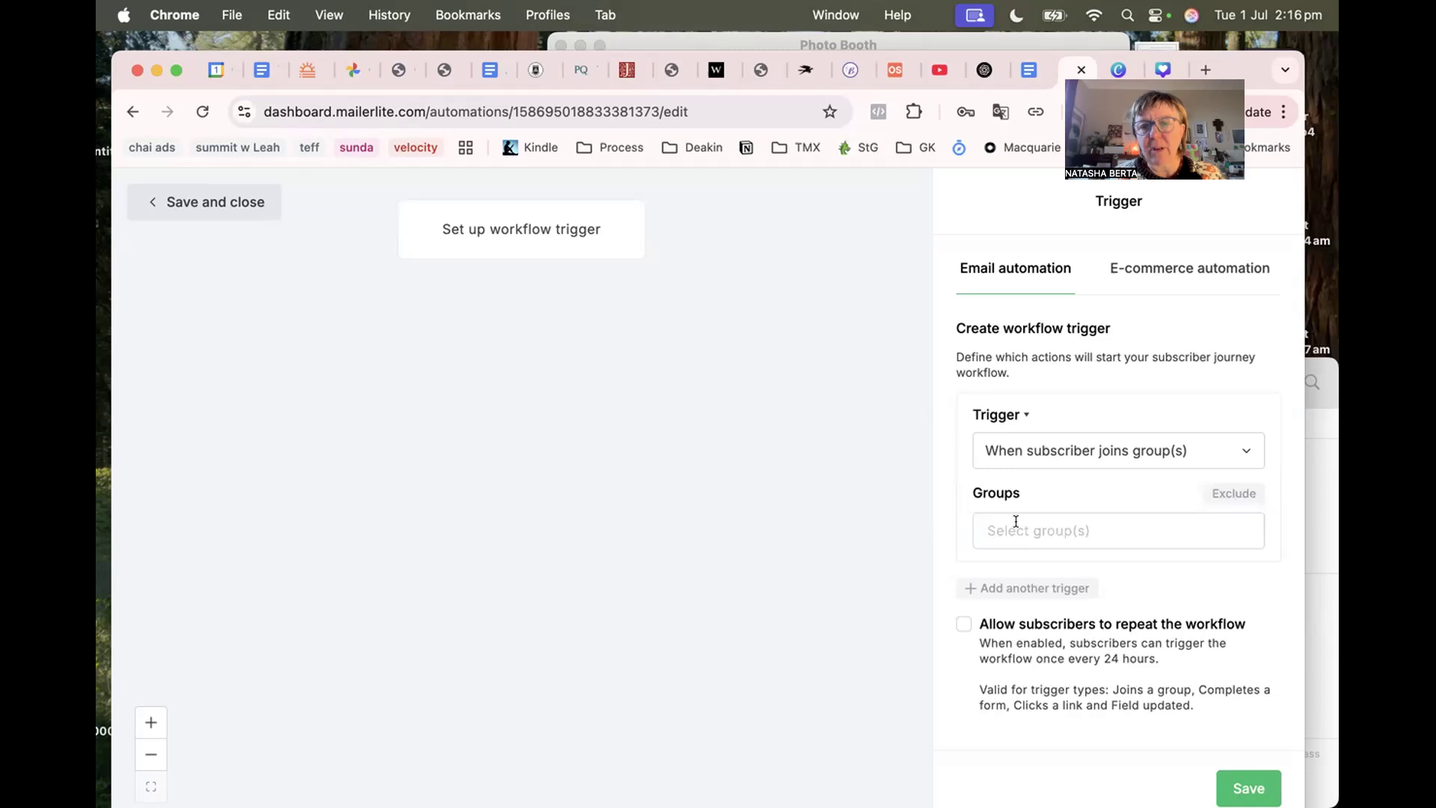
left_click(1016, 521)
scroll(1017, 640, "down", 3)
scroll(1017, 640, "up", 3)
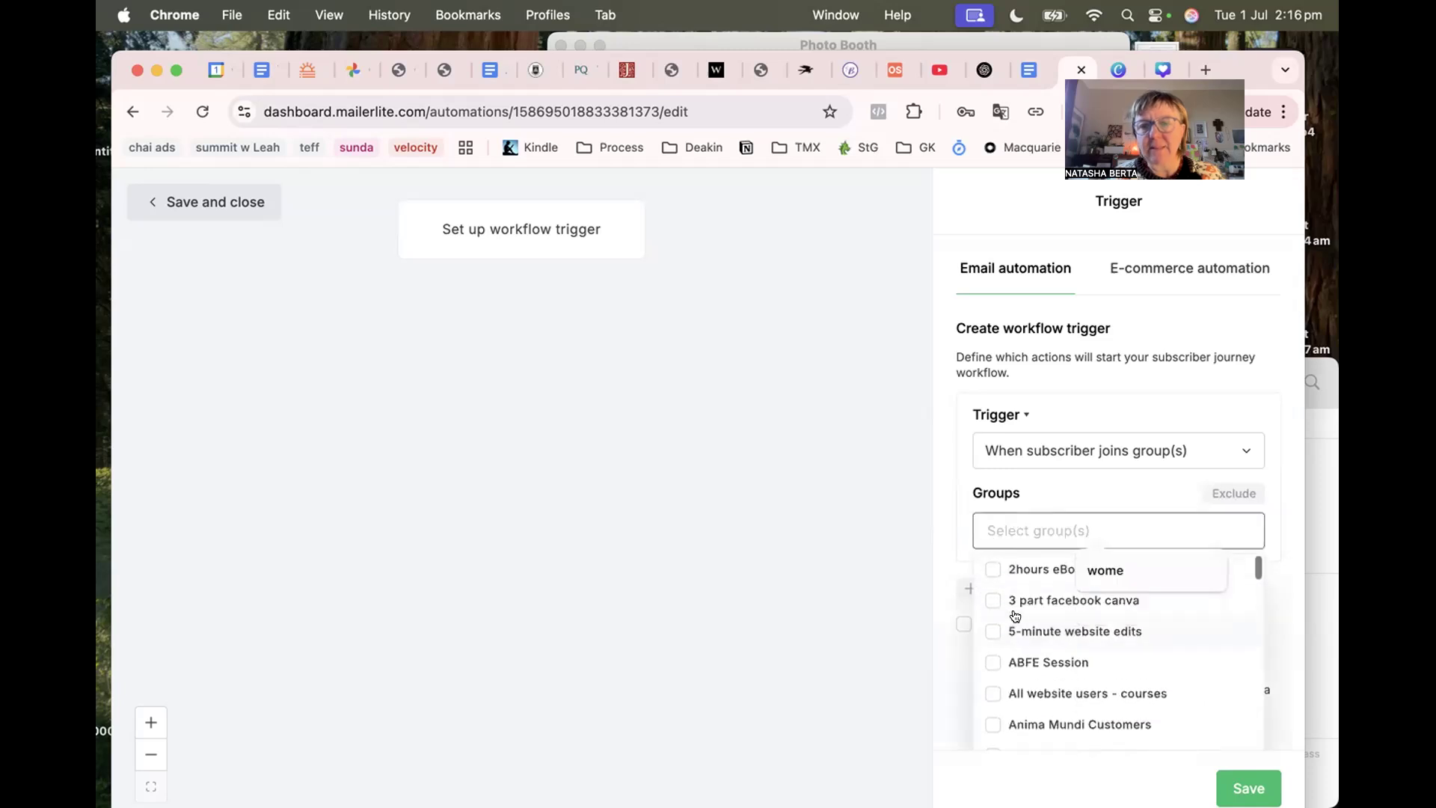
left_click(1045, 492)
left_click(1006, 522)
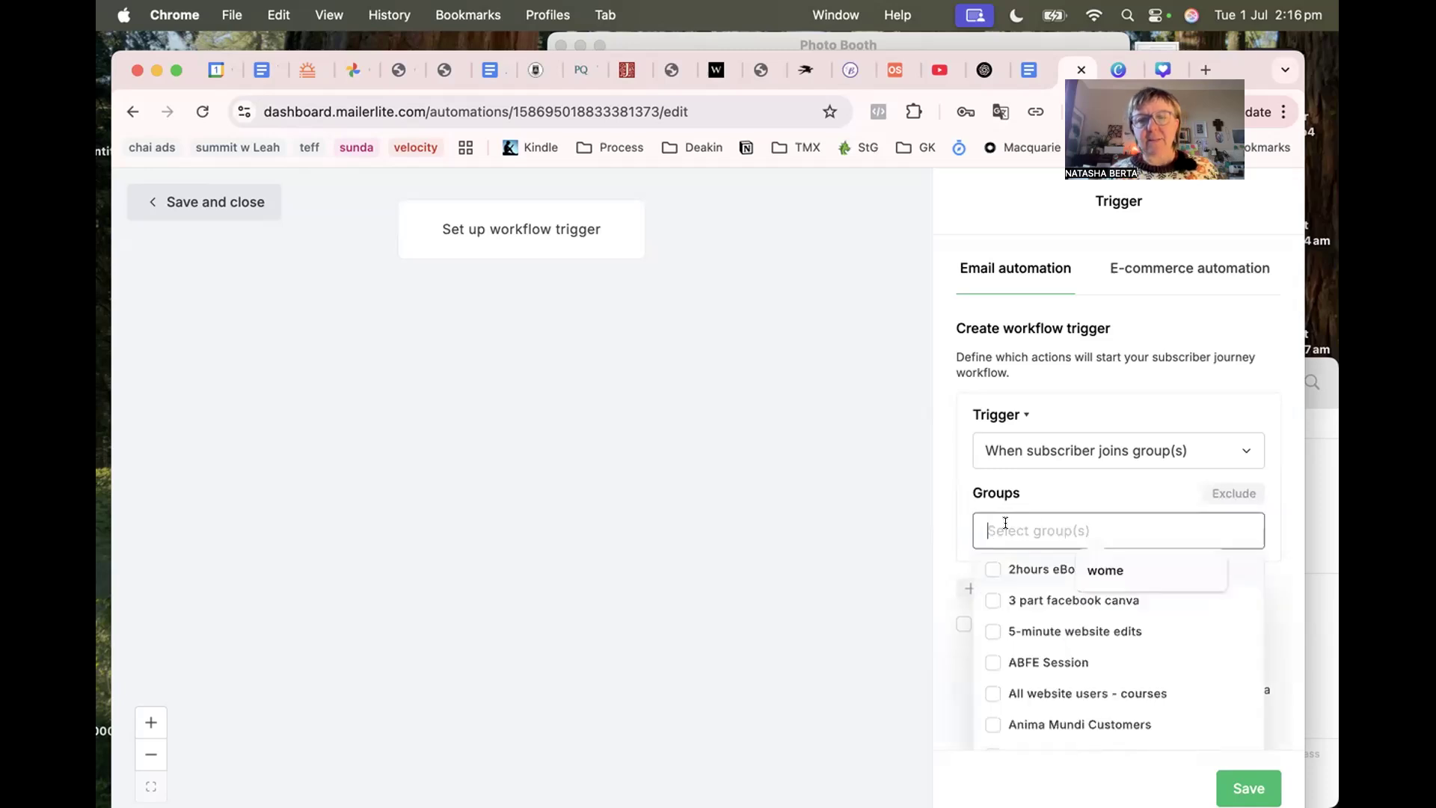
type("Mailerl")
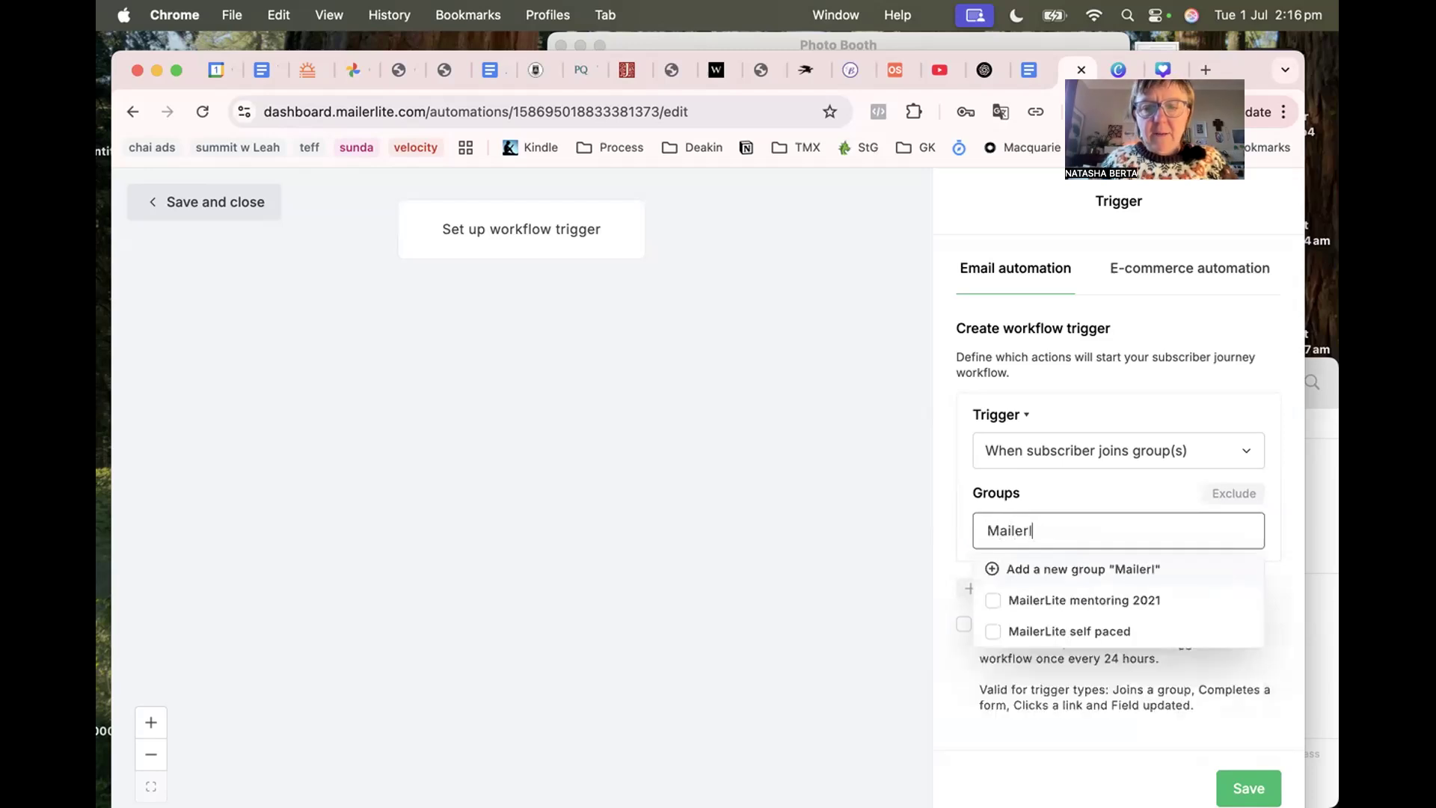
type("ite Freebie")
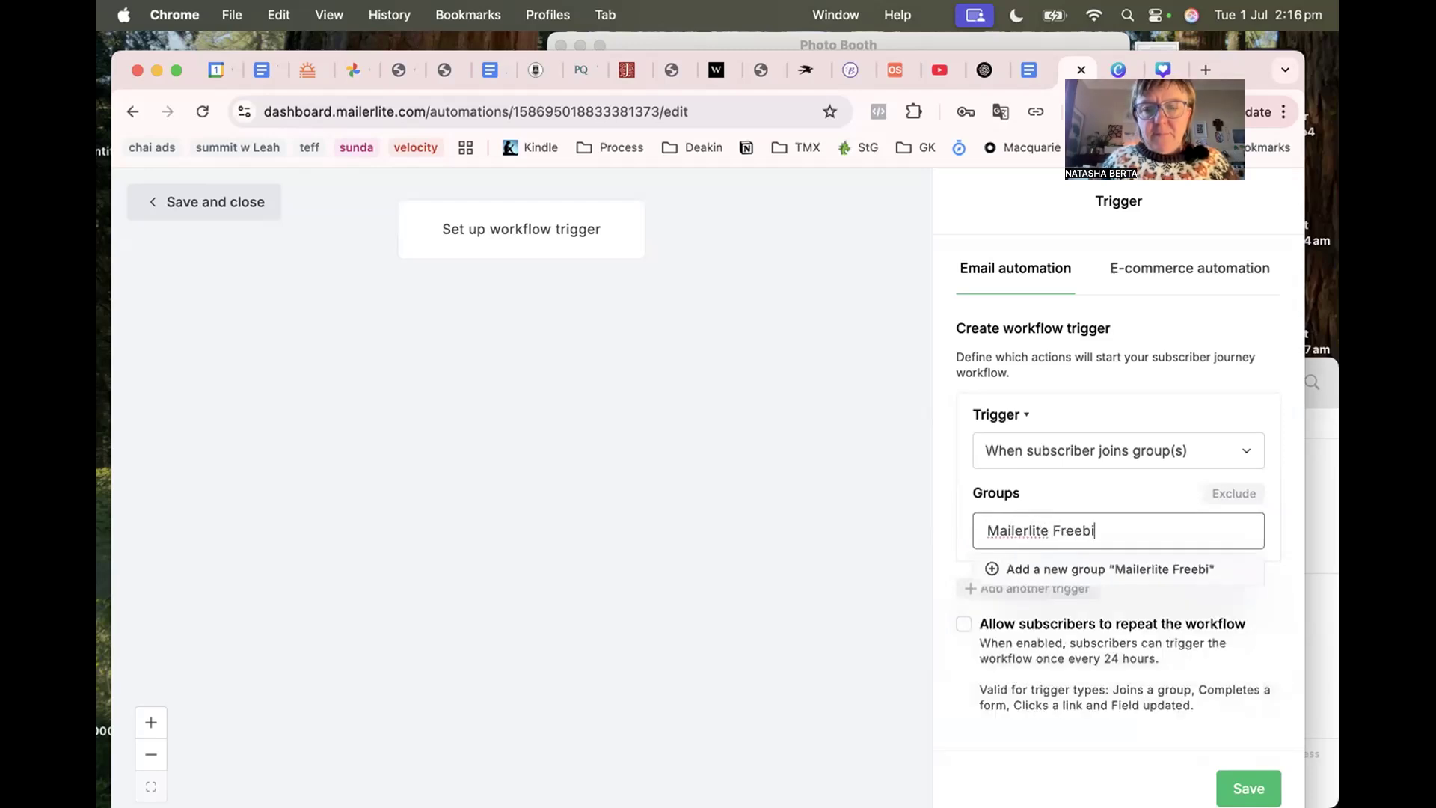
left_click(1016, 568)
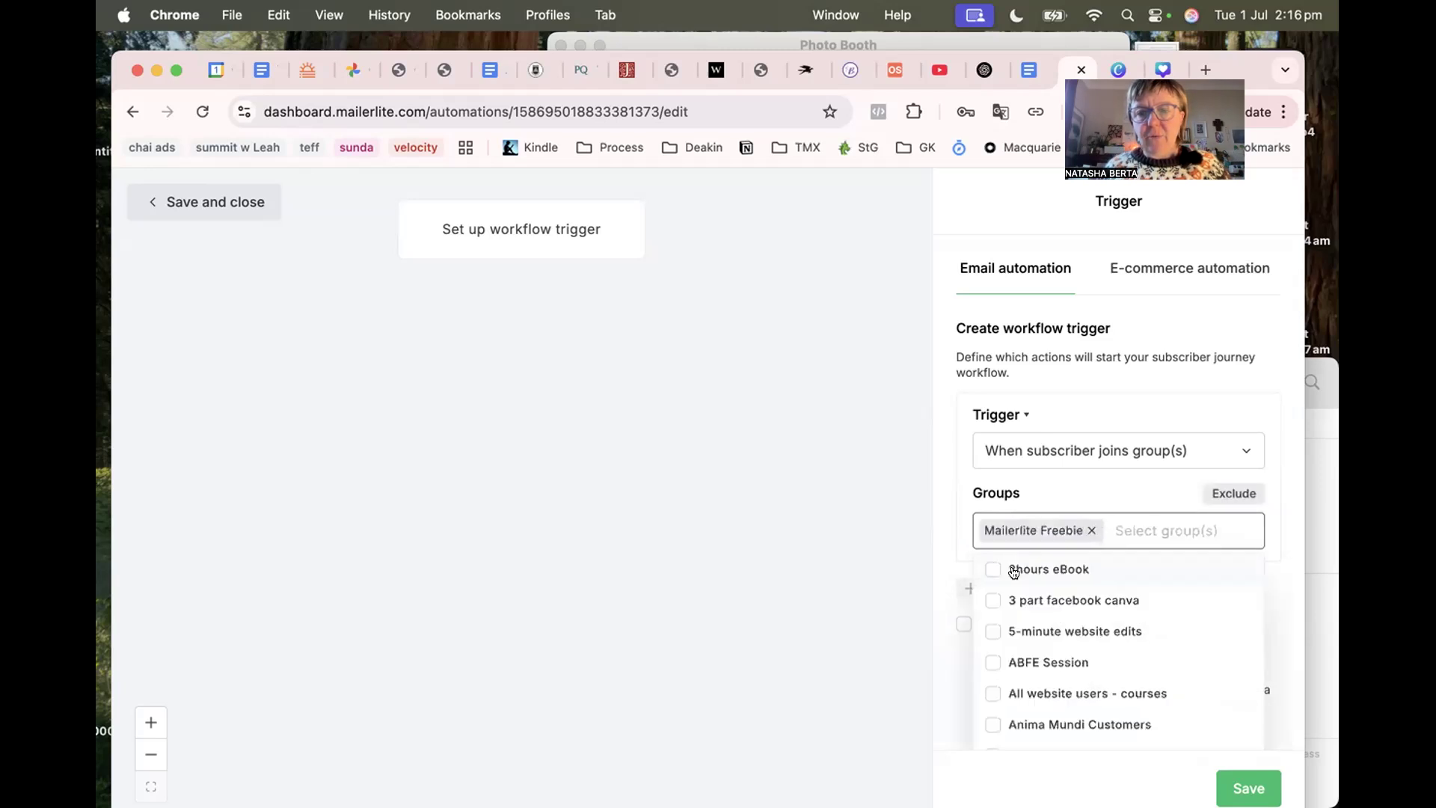
left_click(946, 519)
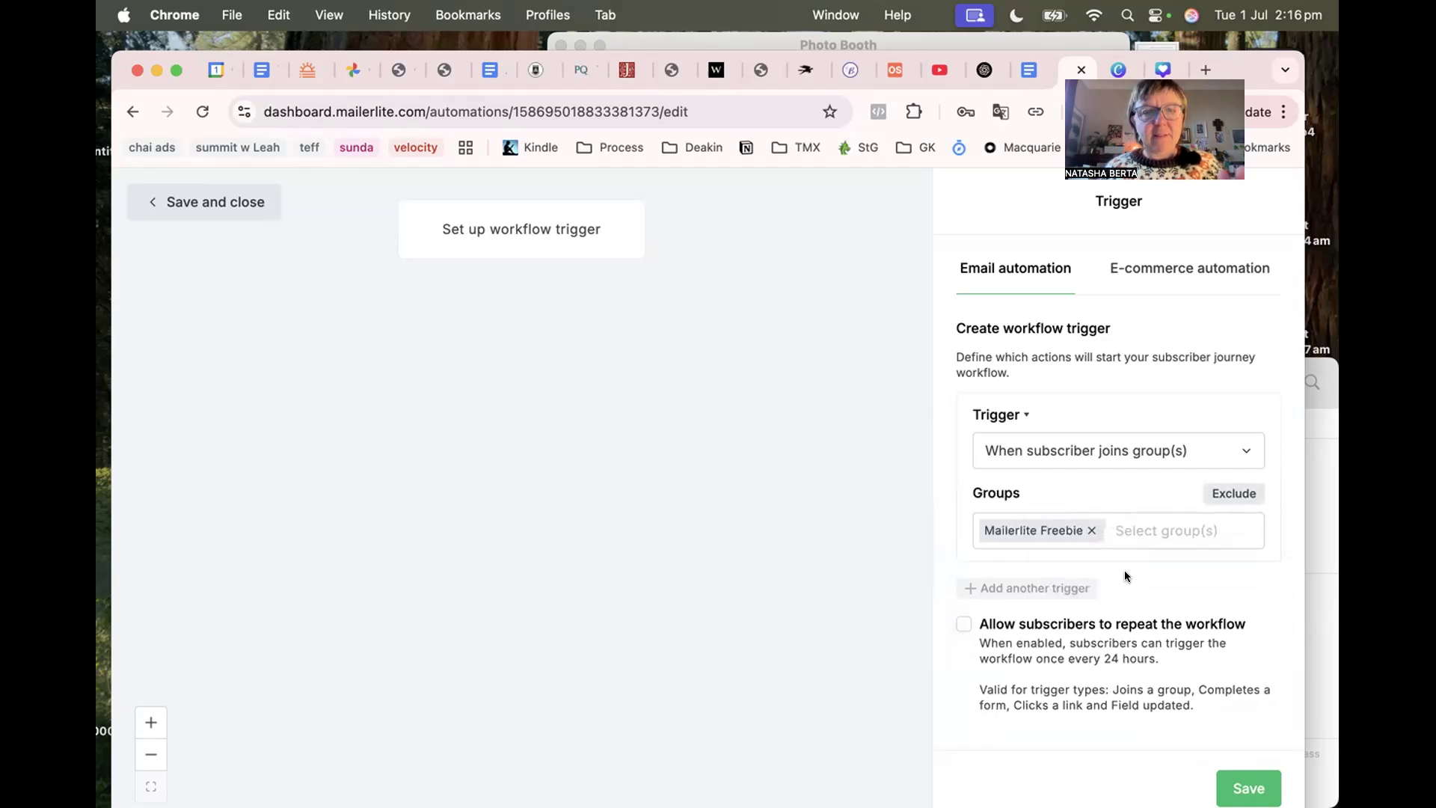
left_click(1239, 783)
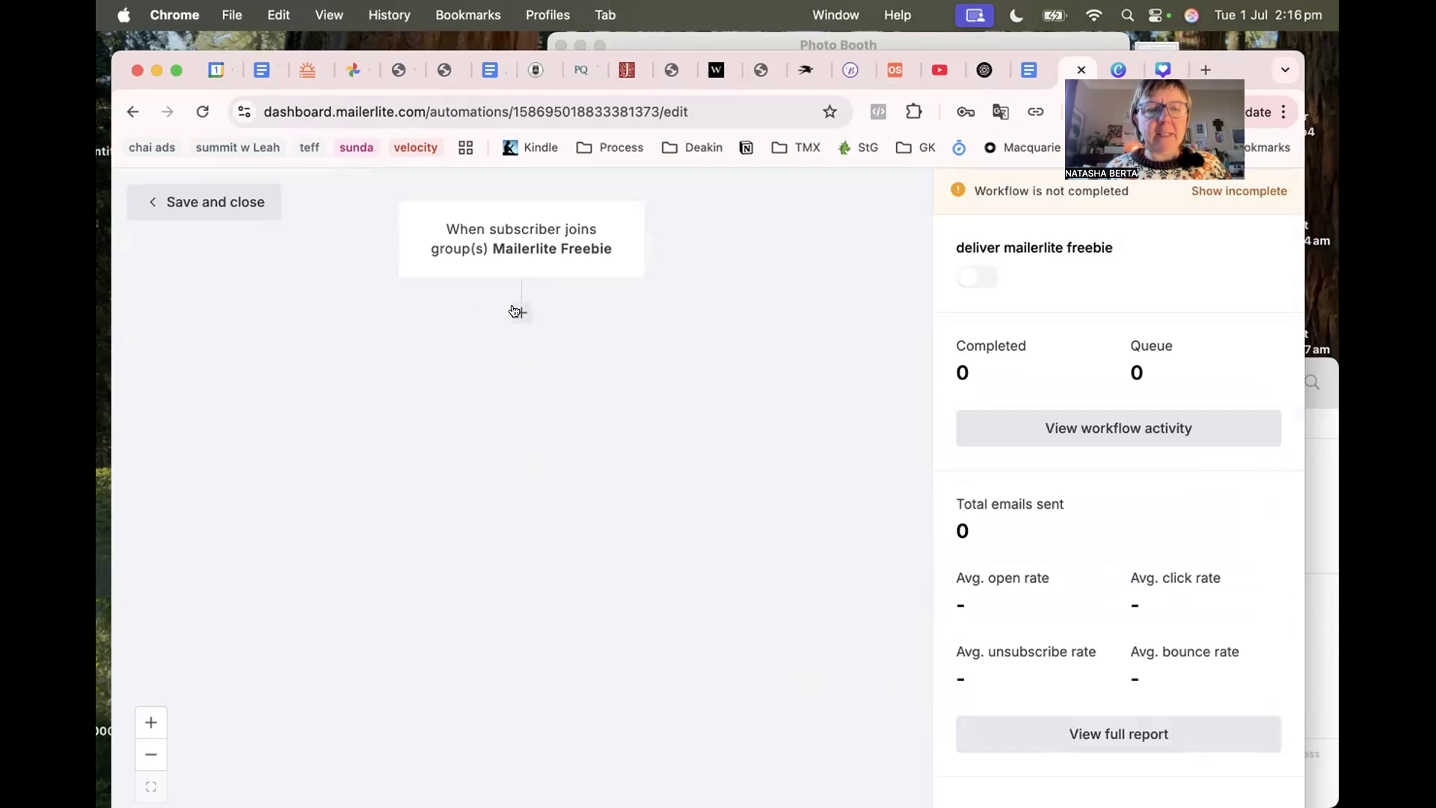
Add an Email step after the trigger, named 'deliver mailerlite freebie'.
left_click(519, 312)
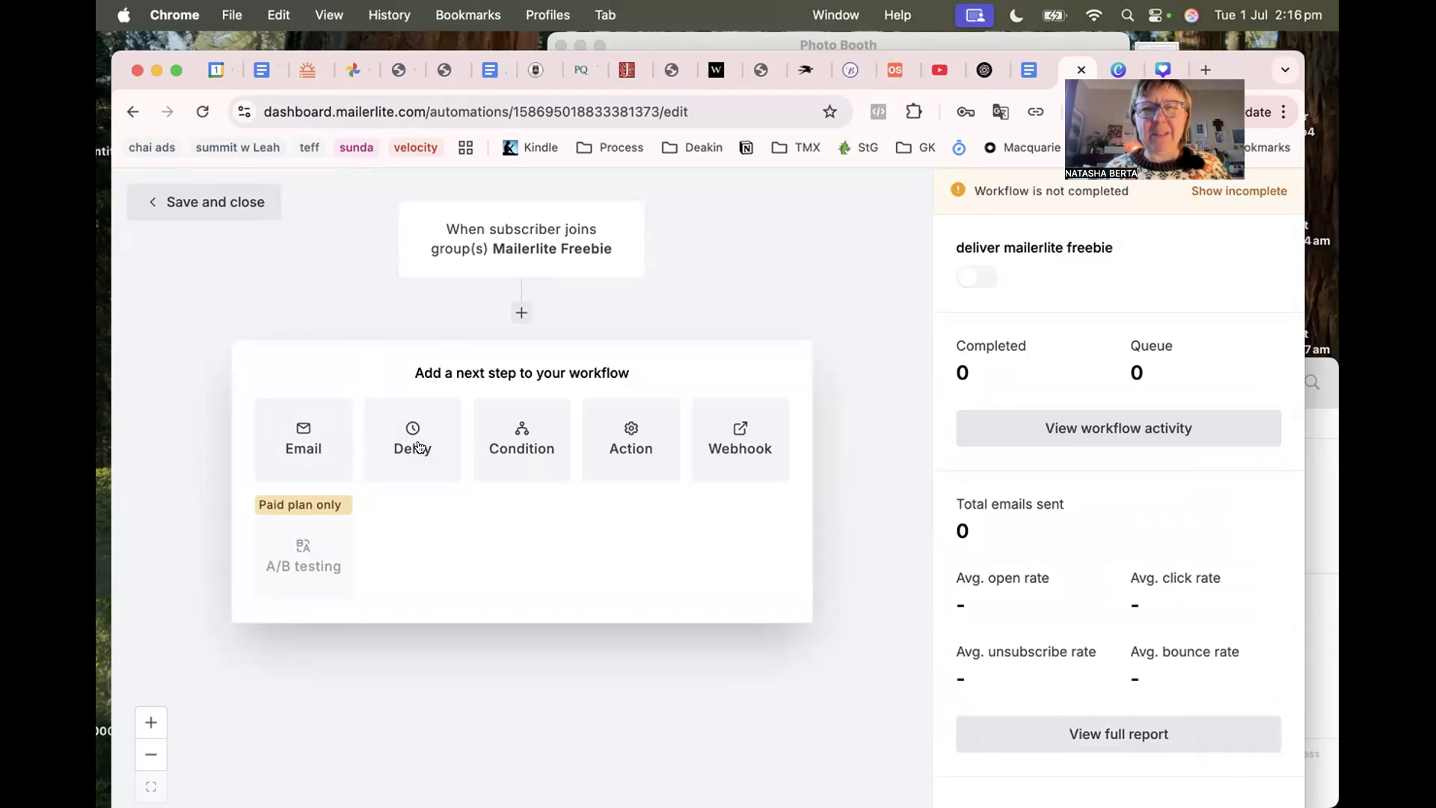
left_click(306, 447)
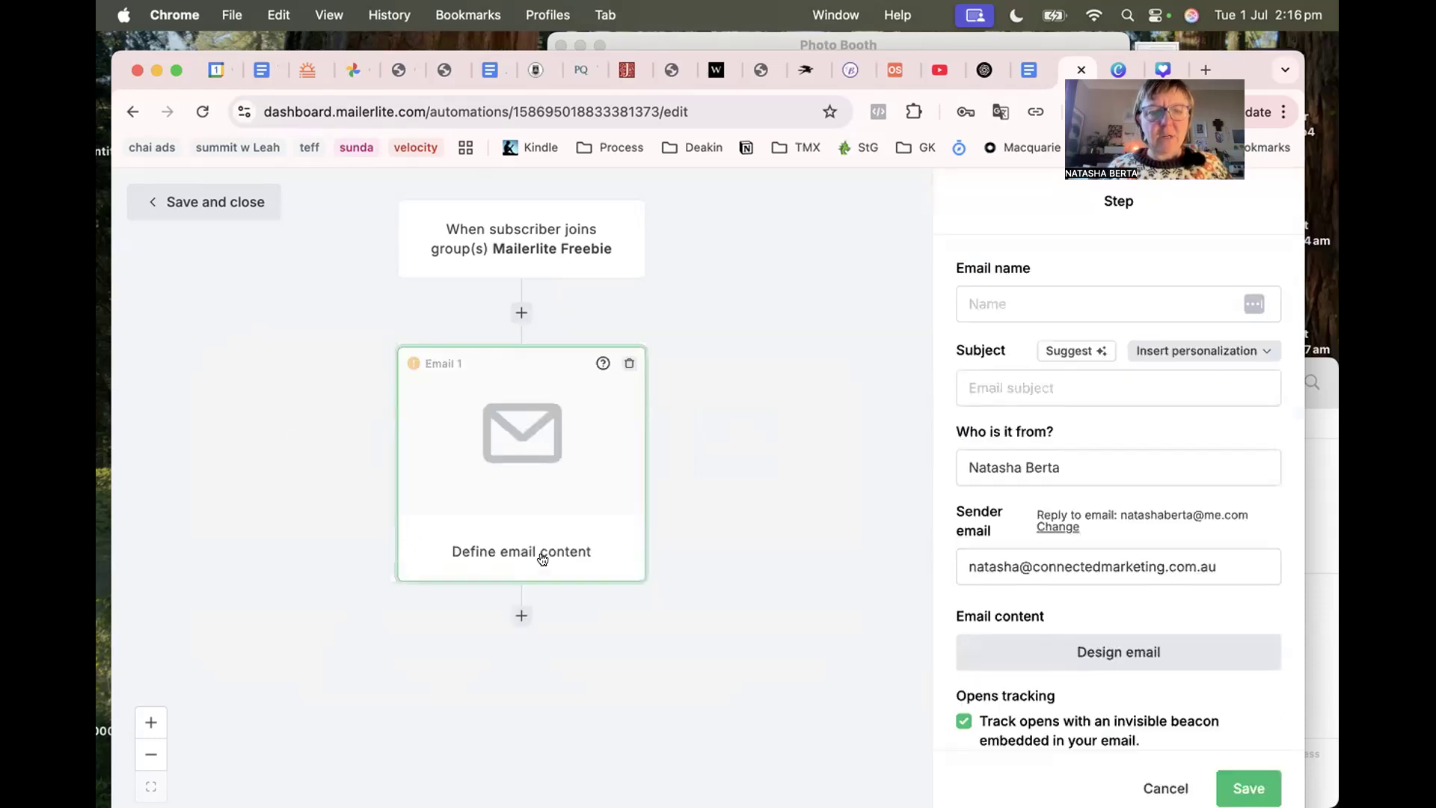
left_click(1007, 295)
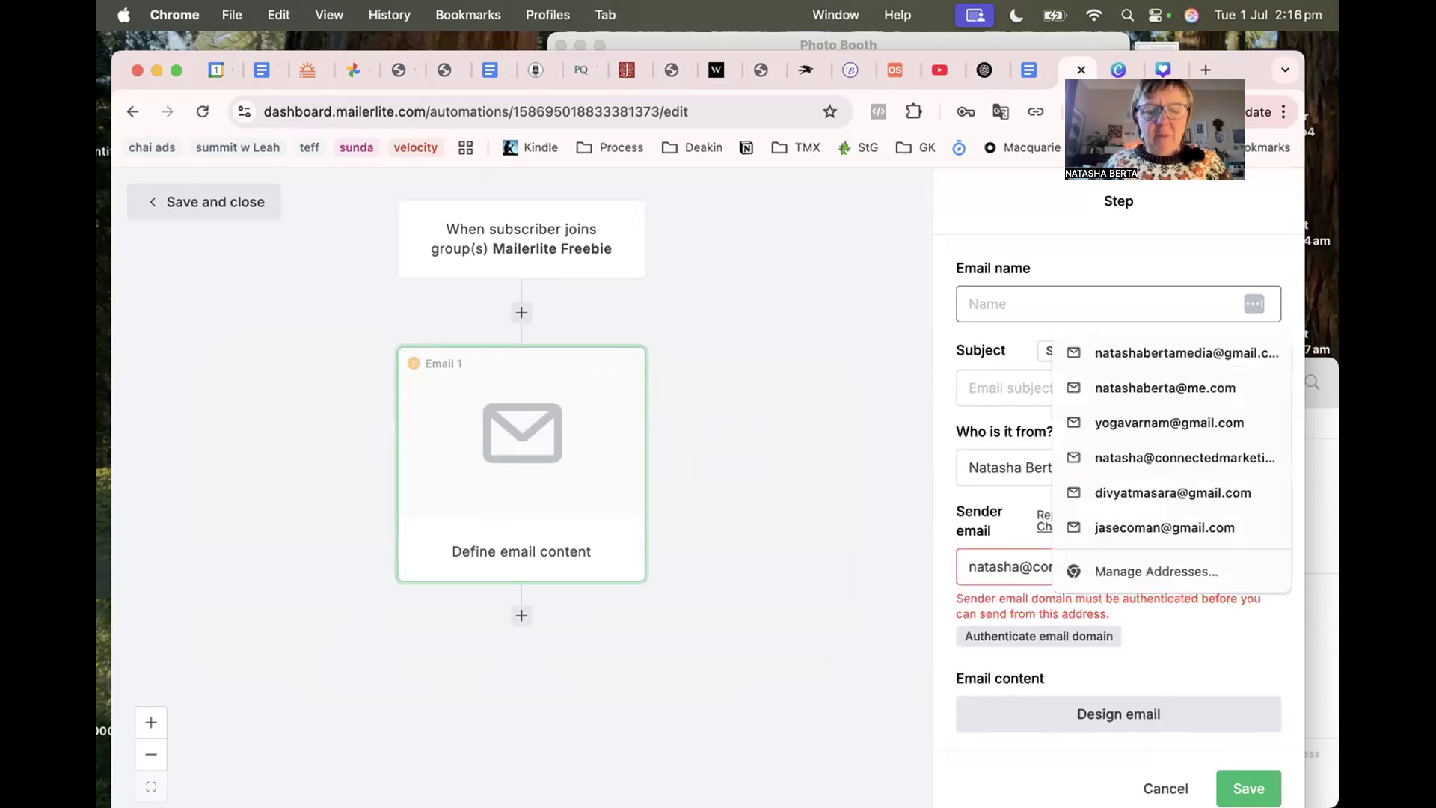
type("deliver mailerlite freebie")
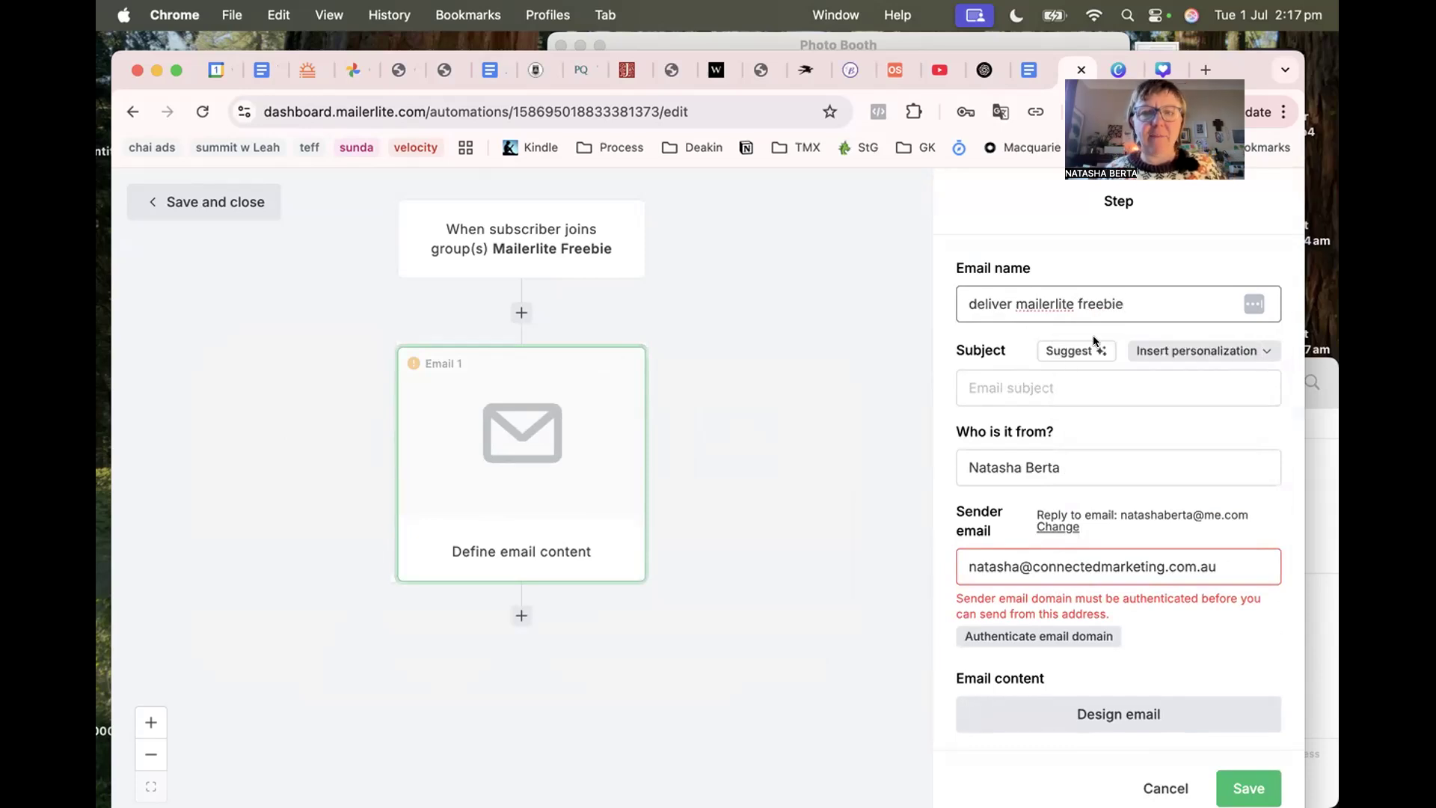
left_click(987, 379)
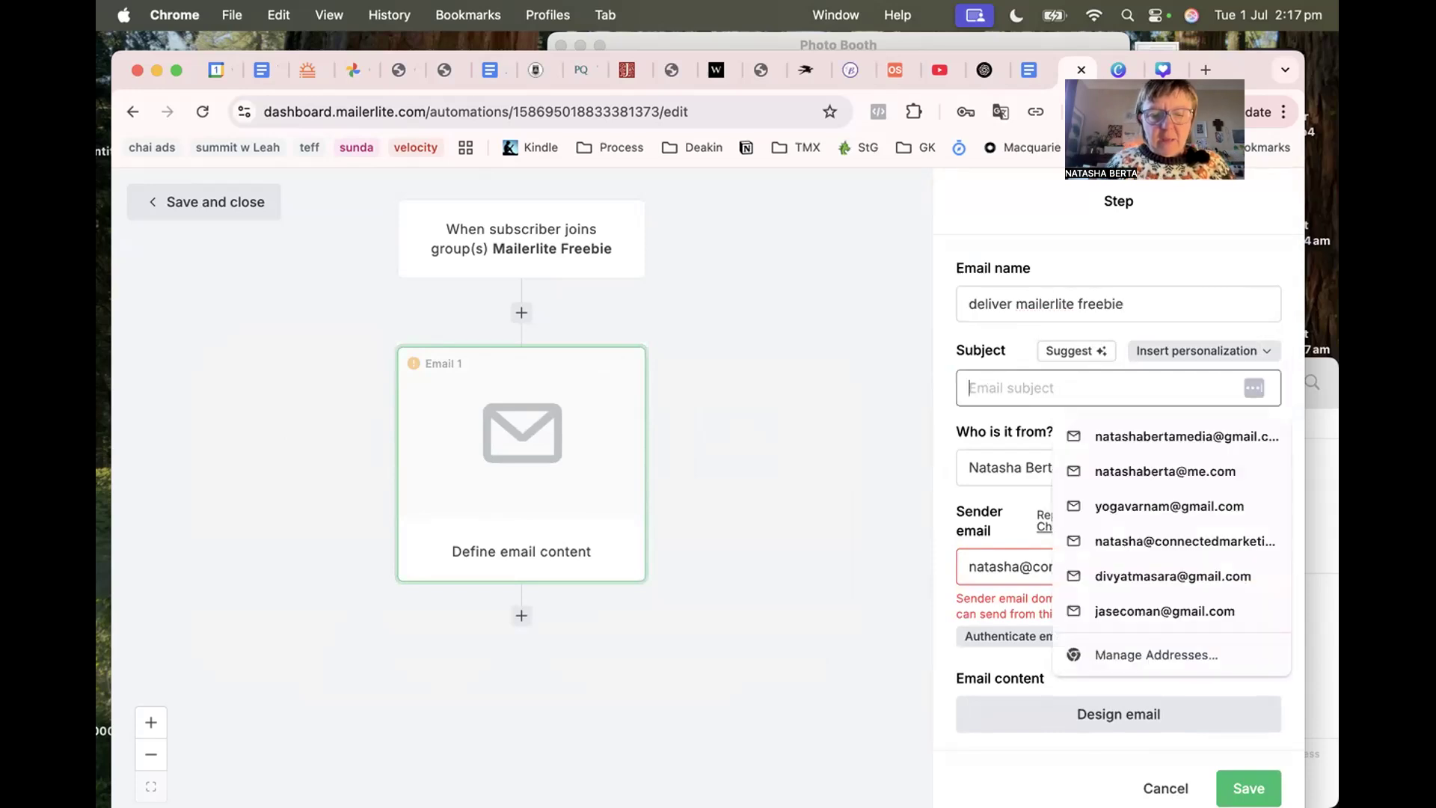
Set the email subject to 'Here's your free Mailerlite checklist'.
type("Here's you")
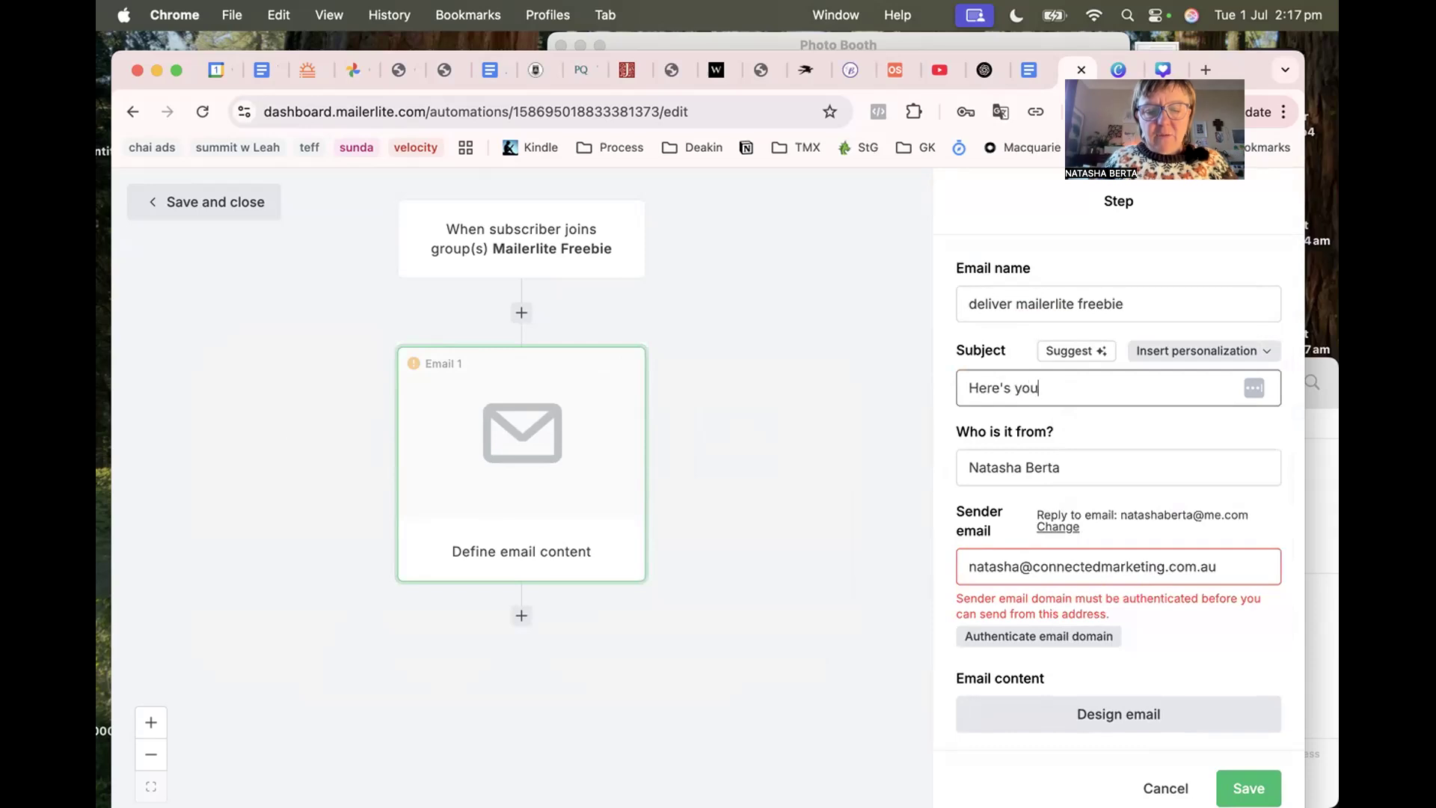
type("r free Mai")
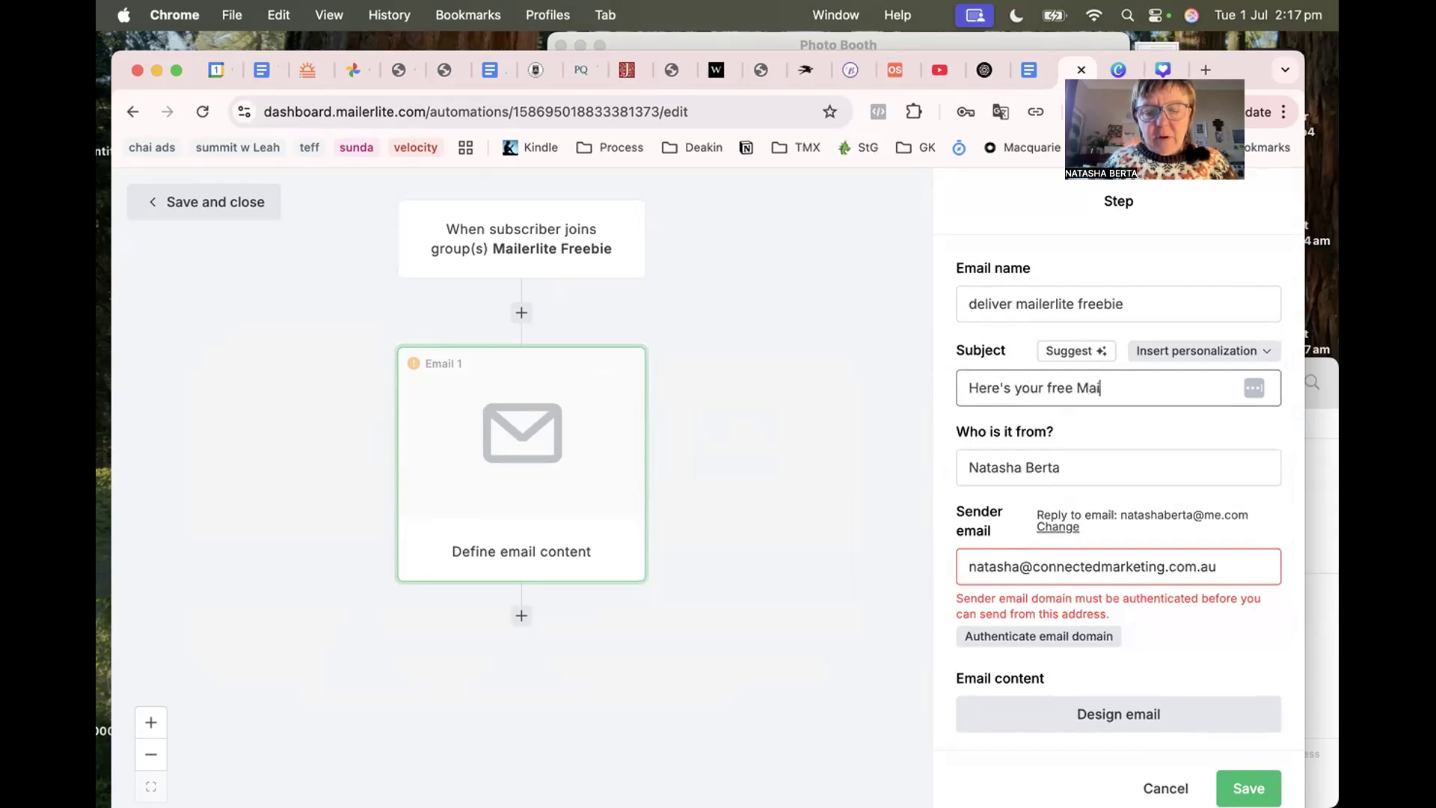
type("lerlite checklist")
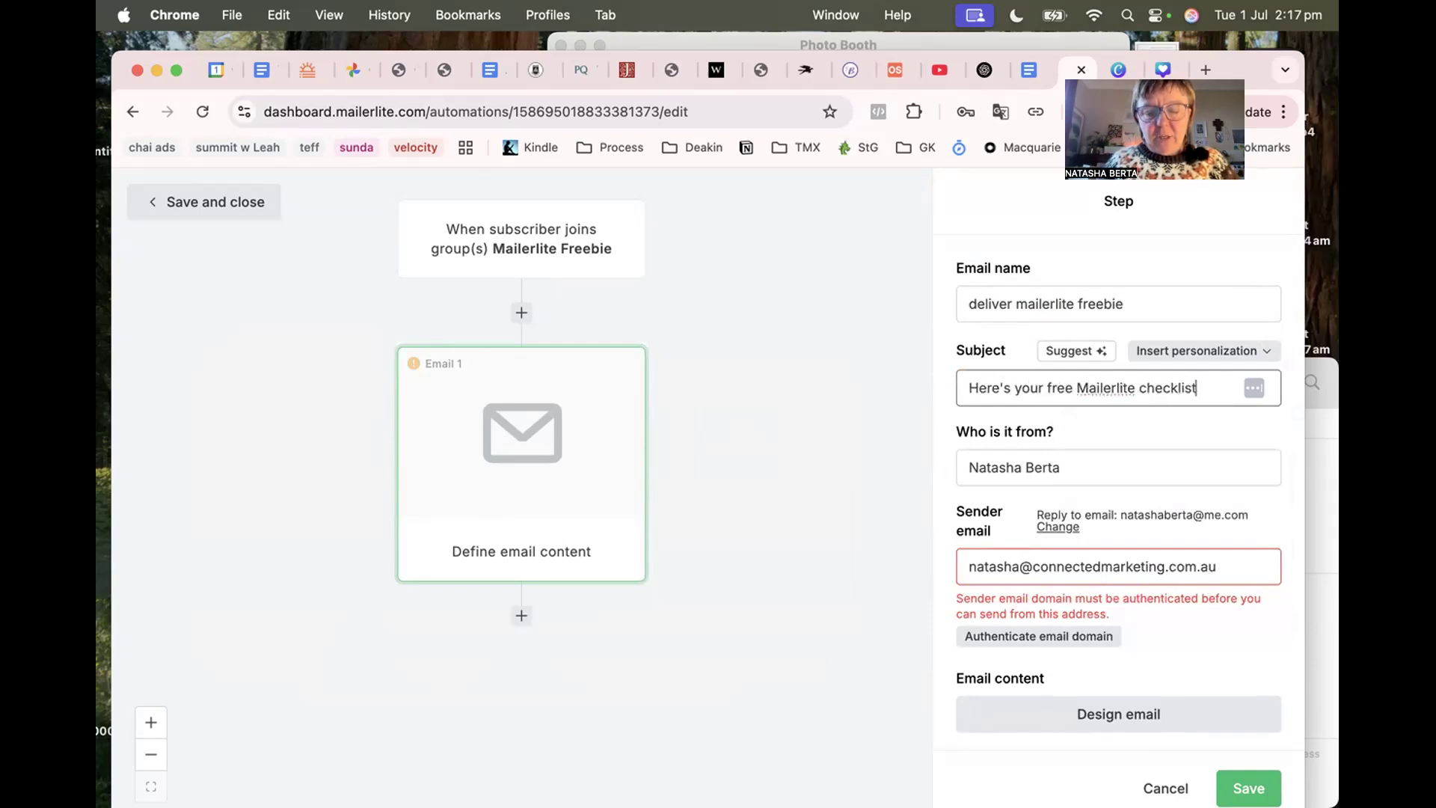
left_click_drag(969, 388, 1101, 410)
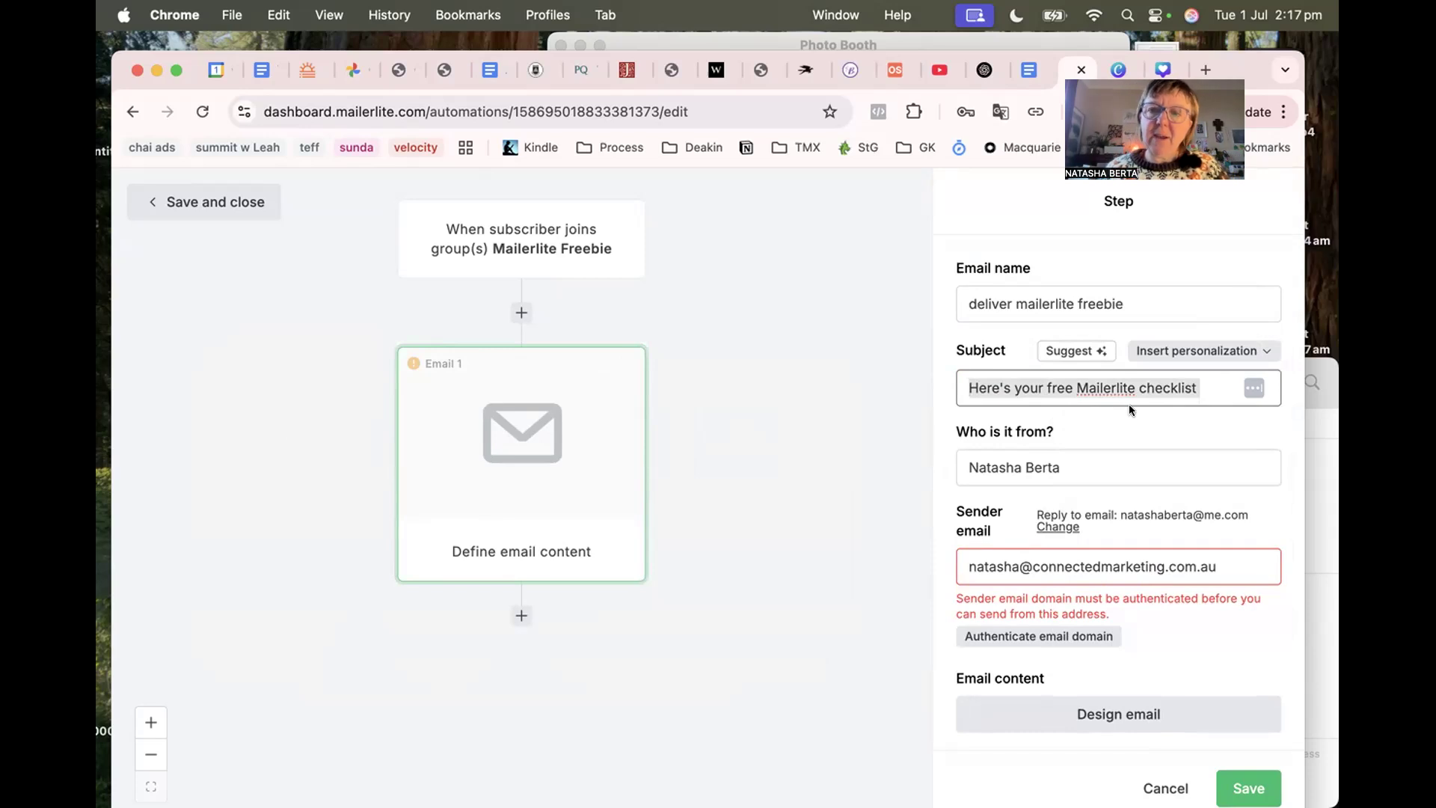
mouse_move(1198, 387)
left_mouse_down()
mouse_move(1128, 393)
mouse_move(1188, 388)
left_mouse_up()
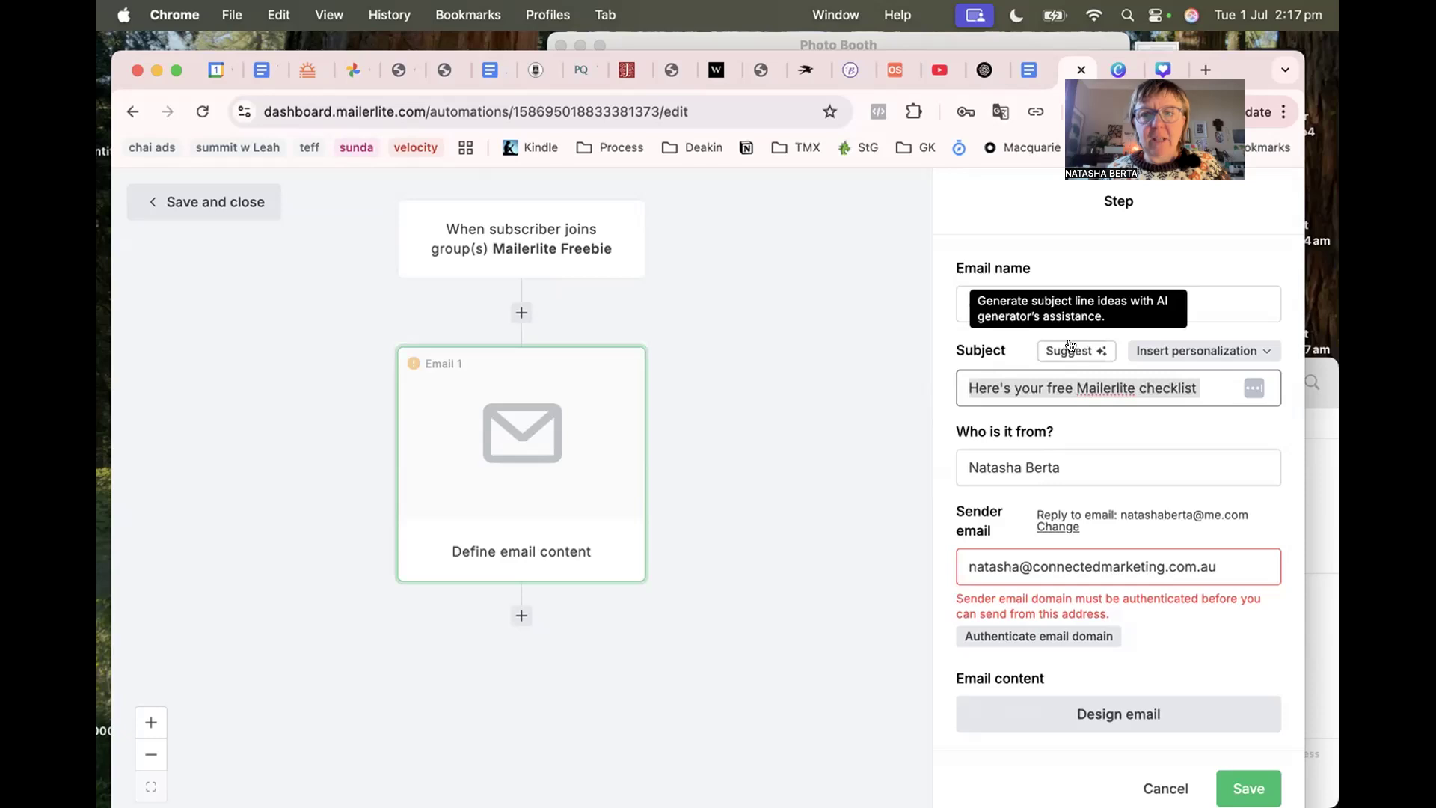
left_click(1071, 349)
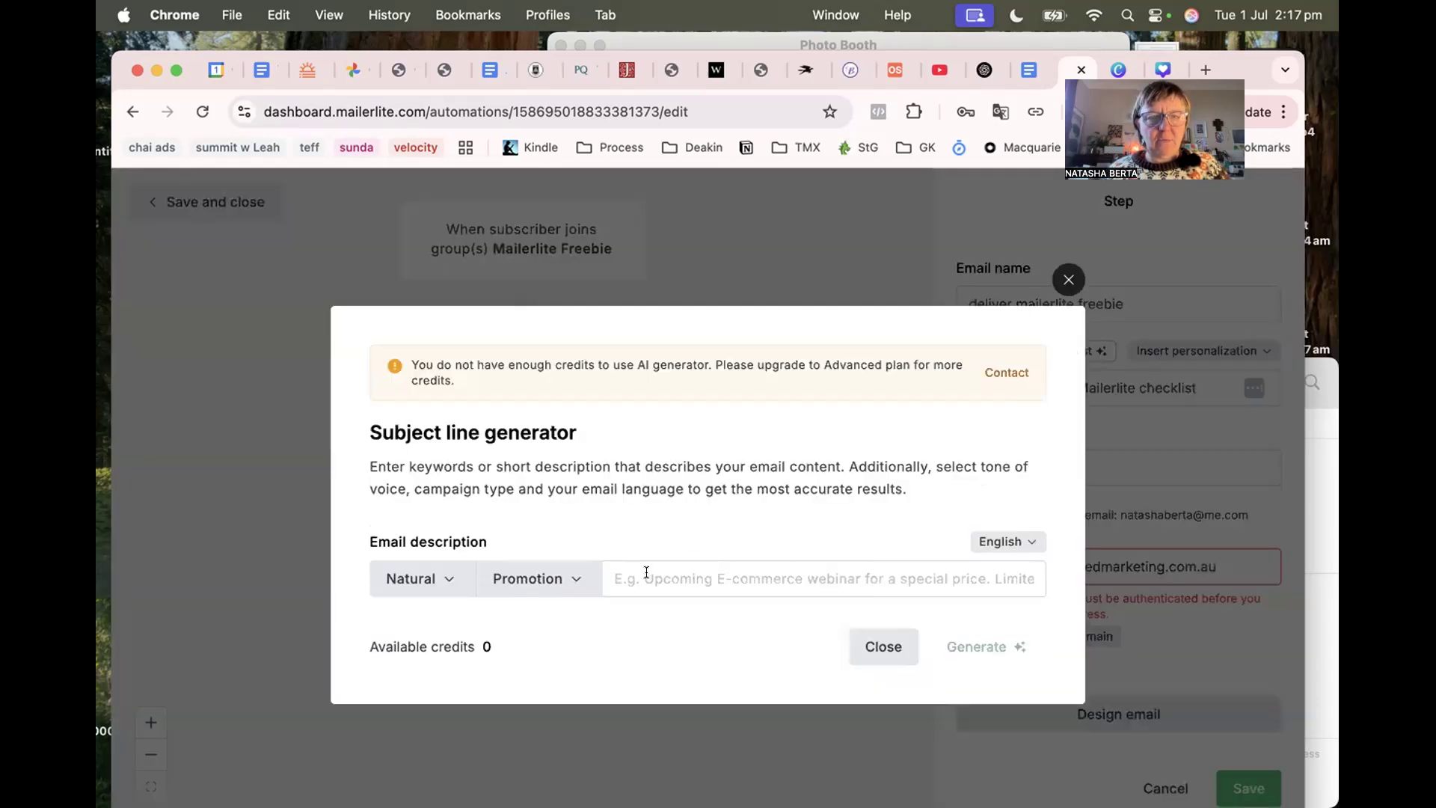
left_click(867, 648)
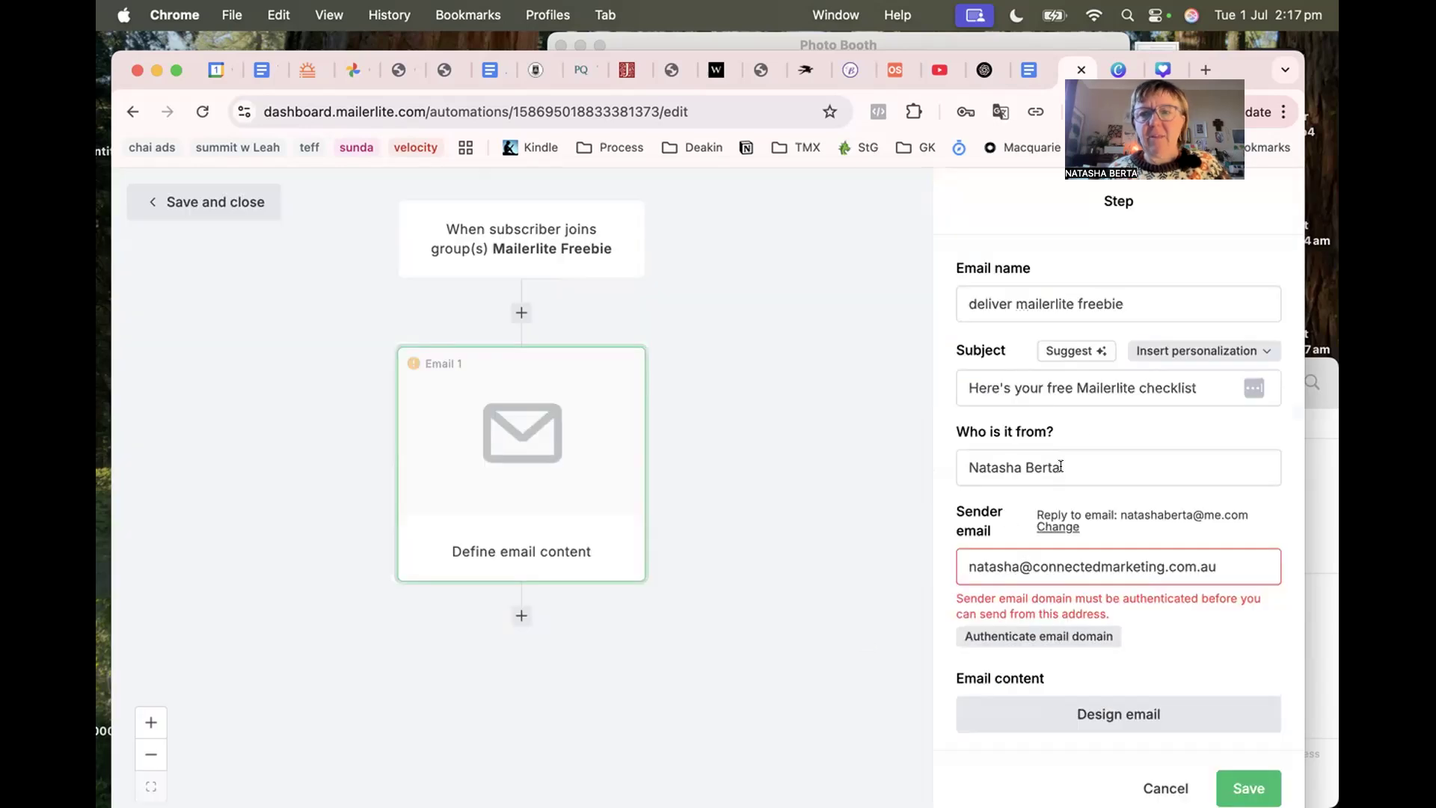
Fill in the sender e-mail address and open the email design page.
left_click(1022, 560)
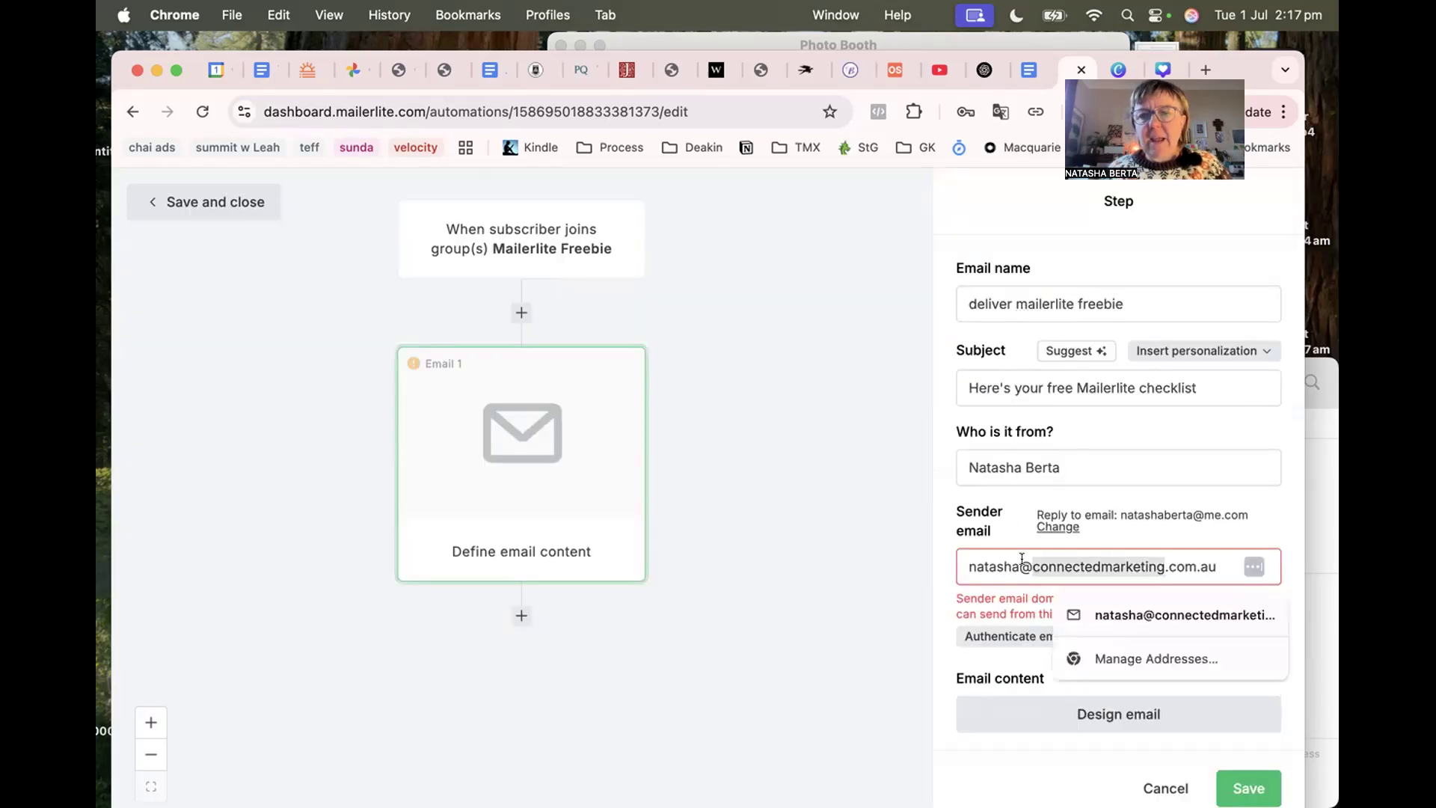
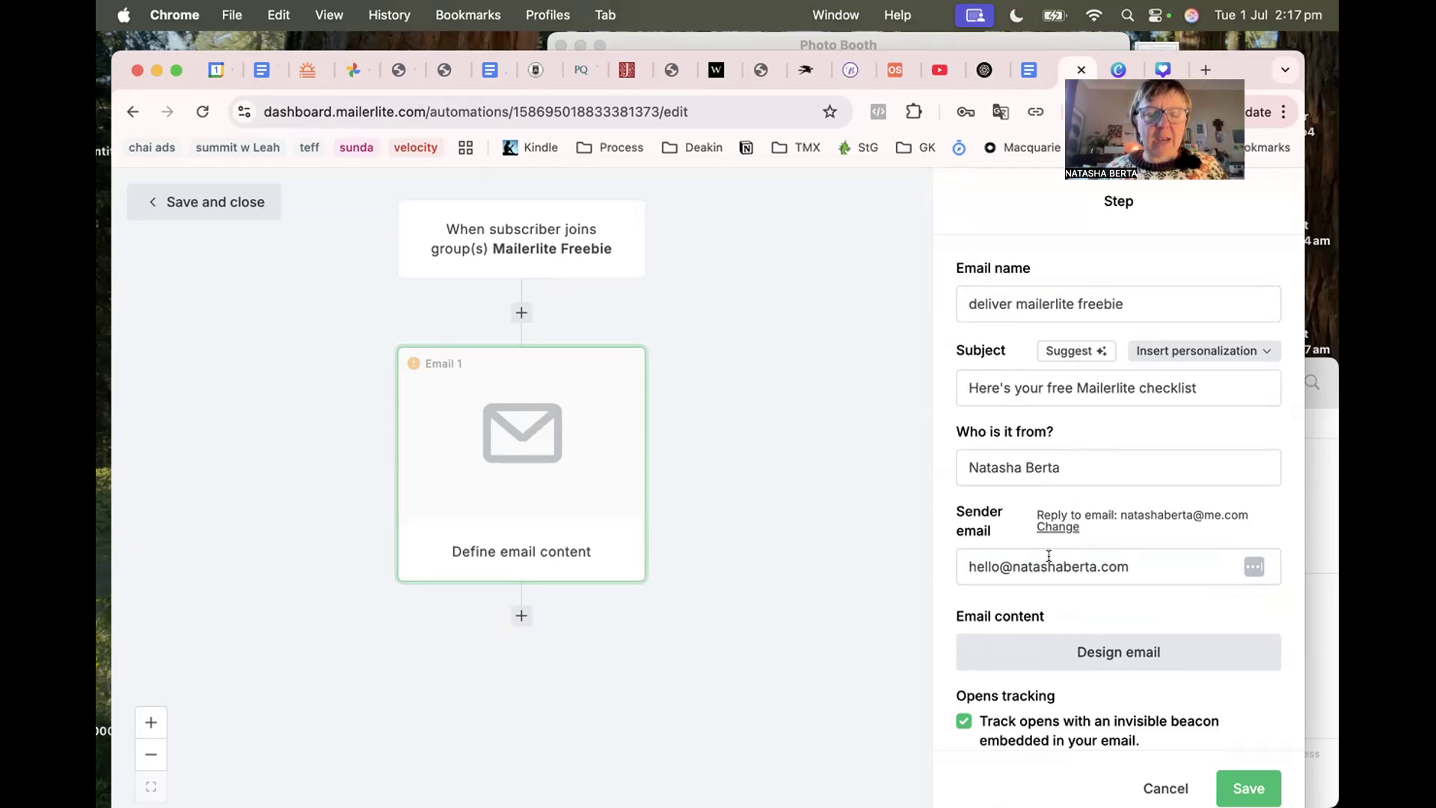
scroll(1077, 524, "down", 5)
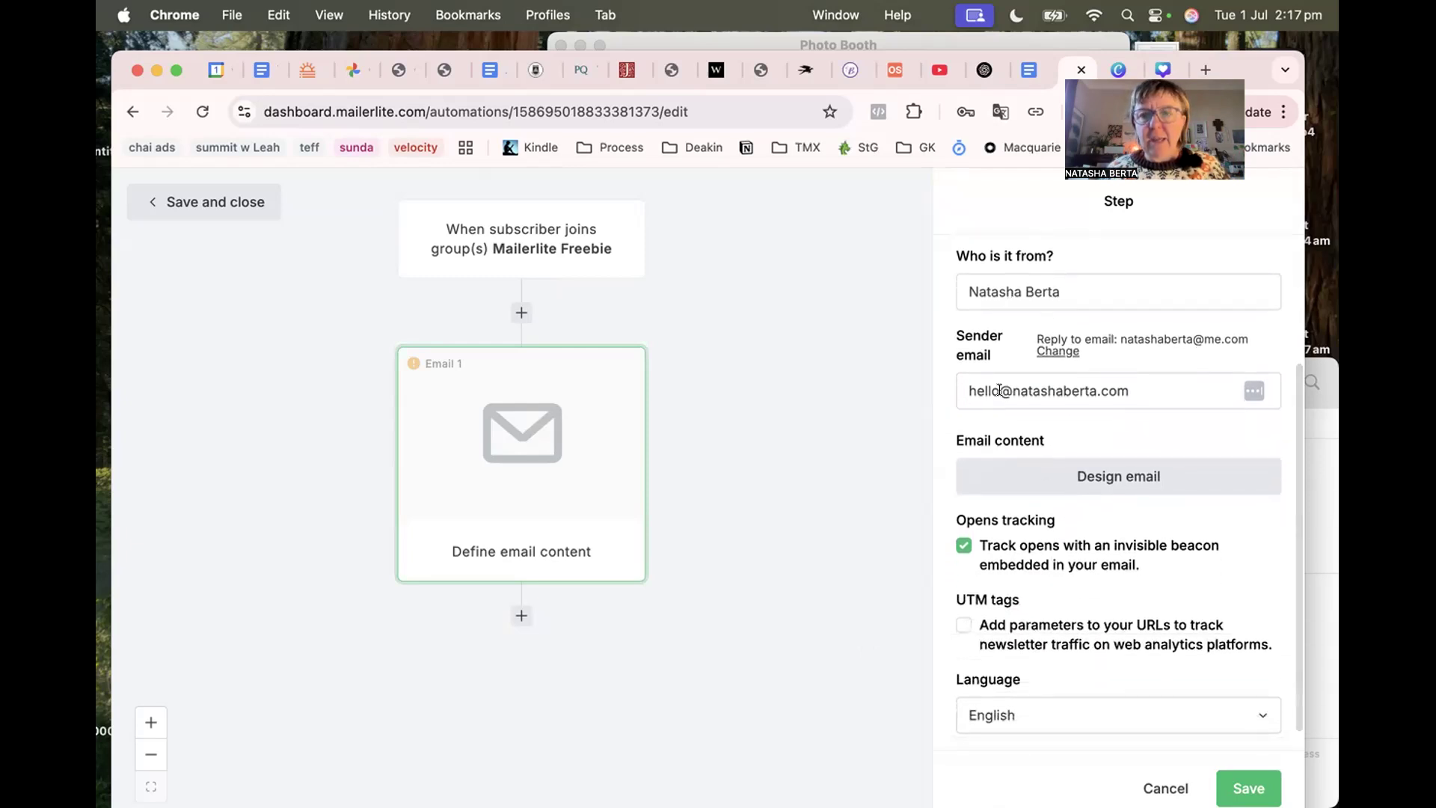
left_click(1079, 454)
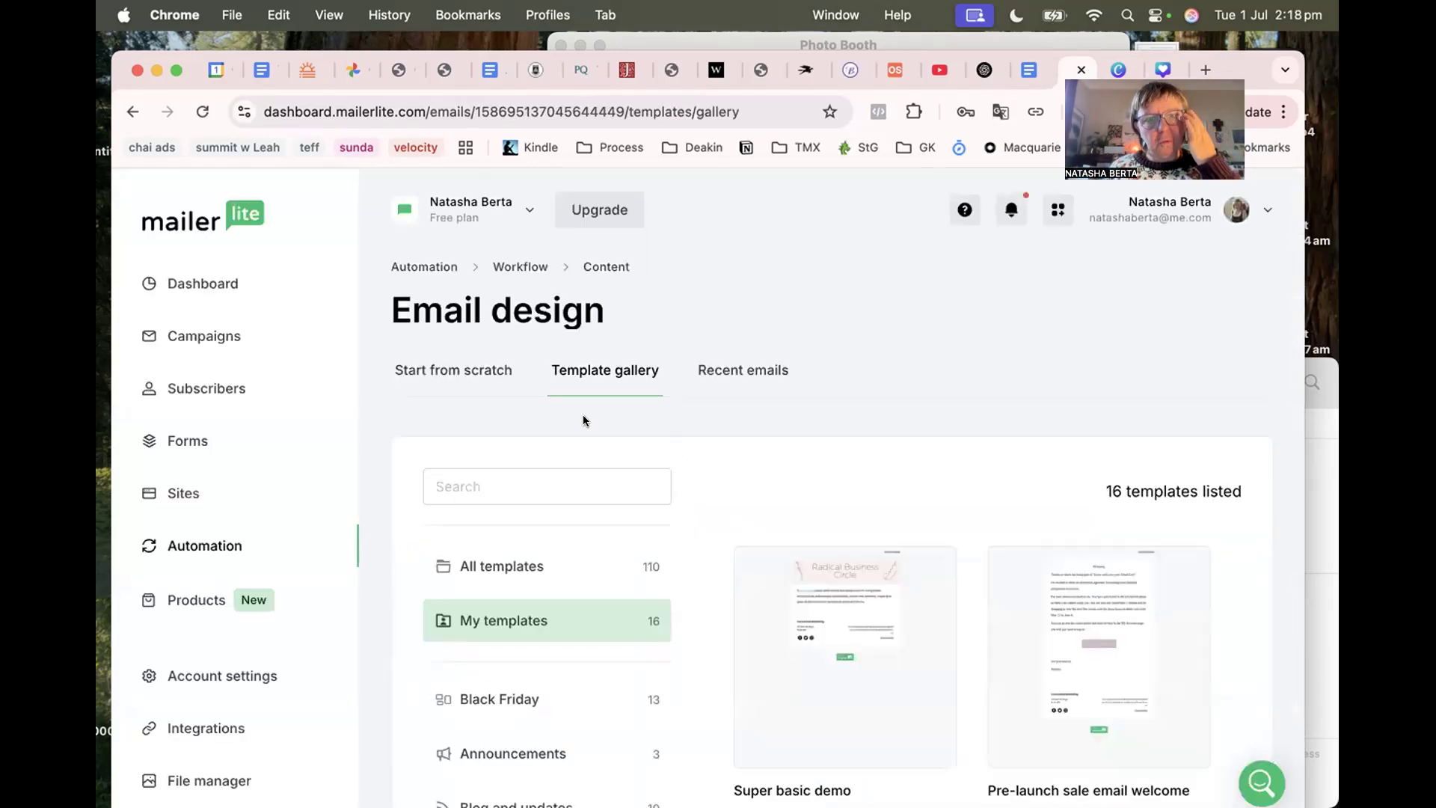
Choose Start from scratch for the email content and review the available editors.
left_click(469, 371)
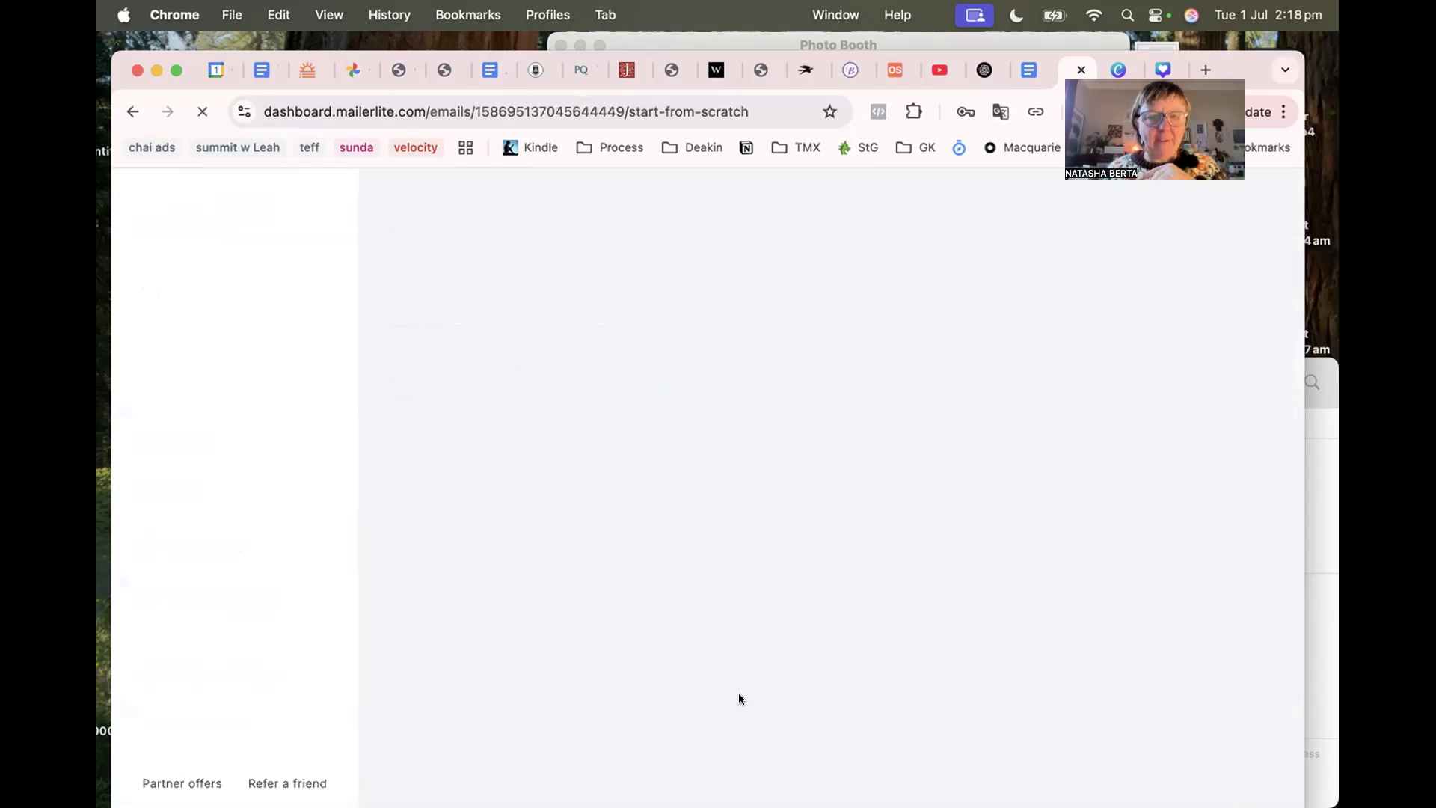
scroll(851, 727, "down", 5)
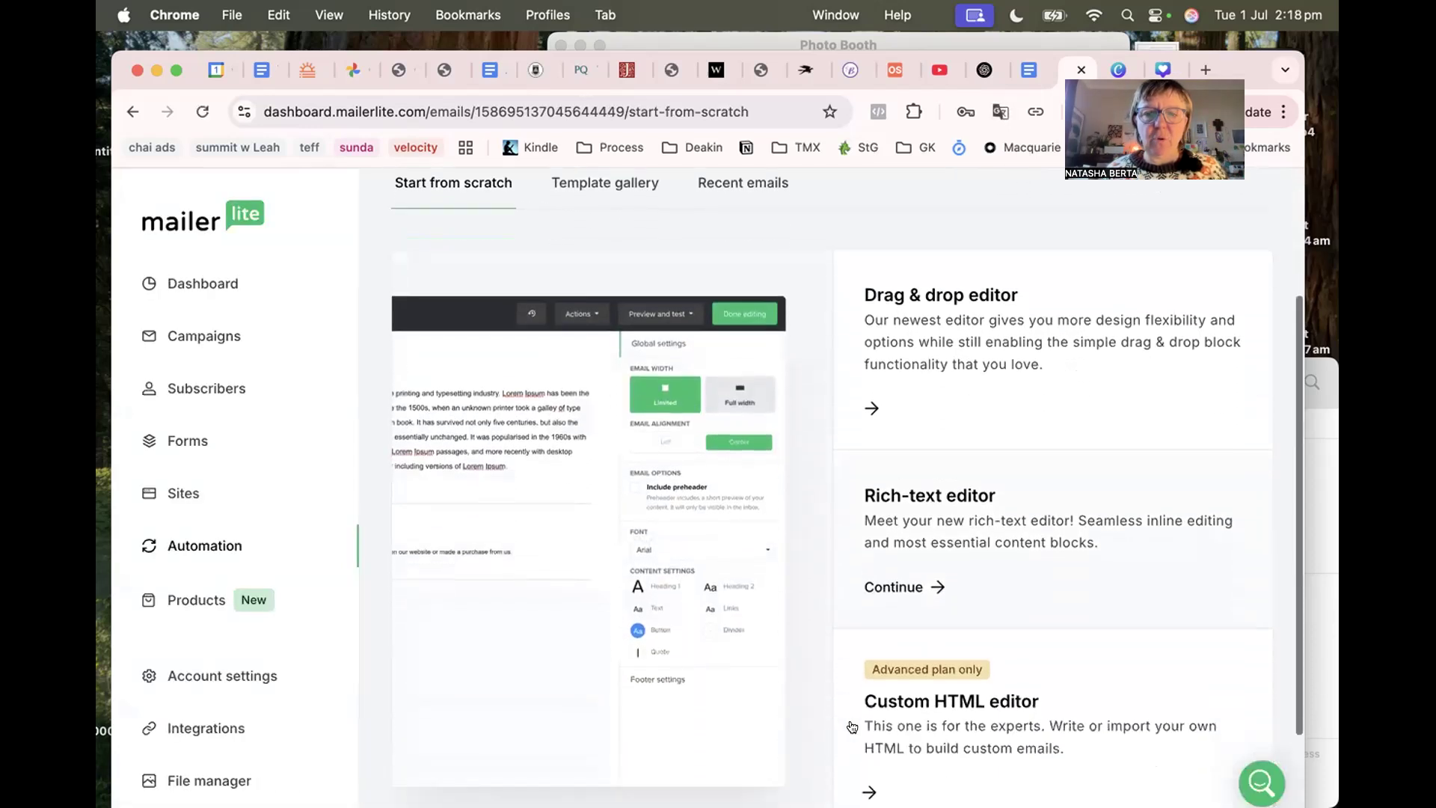
scroll(851, 726, "up", 2)
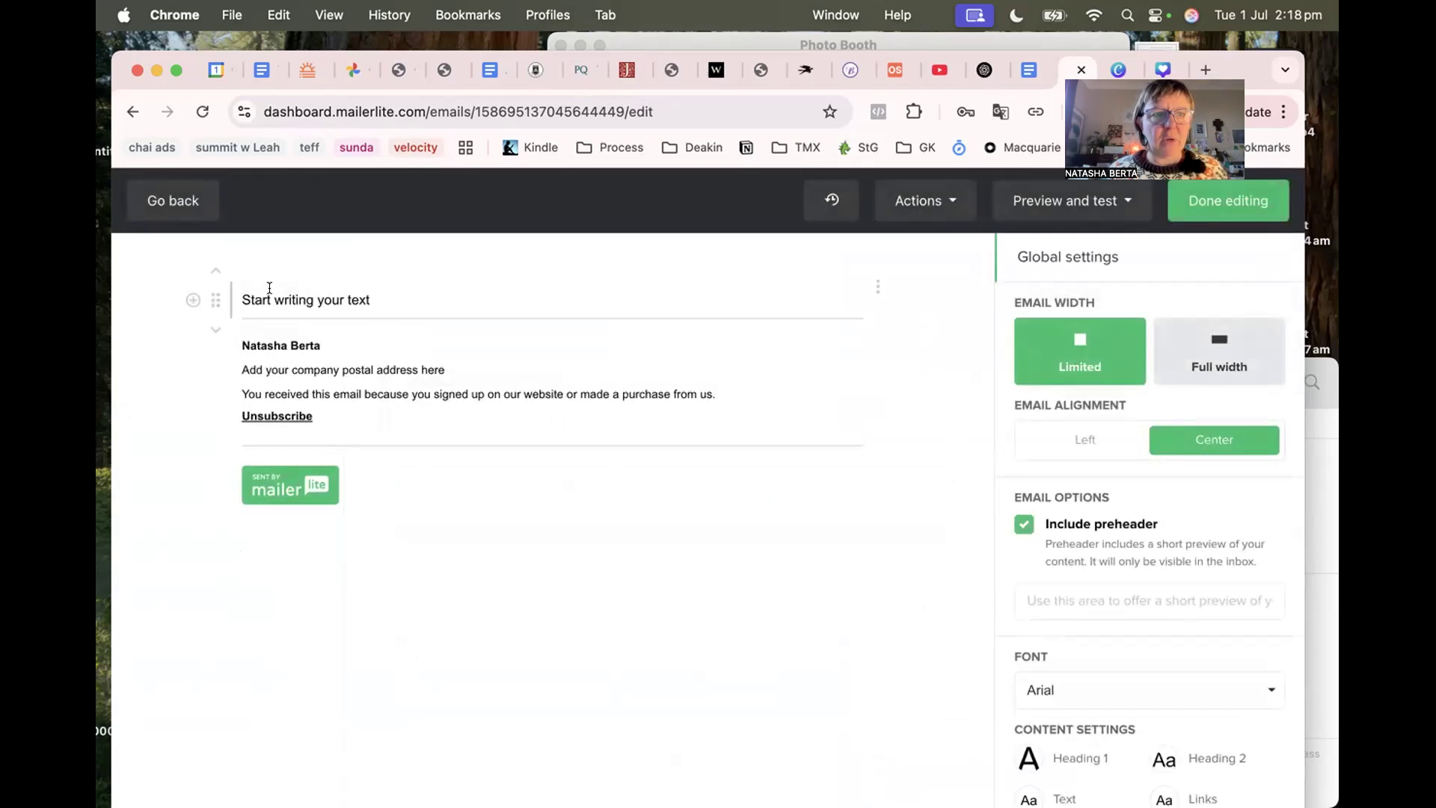
Replace the placeholder text with the greeting 'Hi {$name},' using the Name variable.
left_click(192, 300)
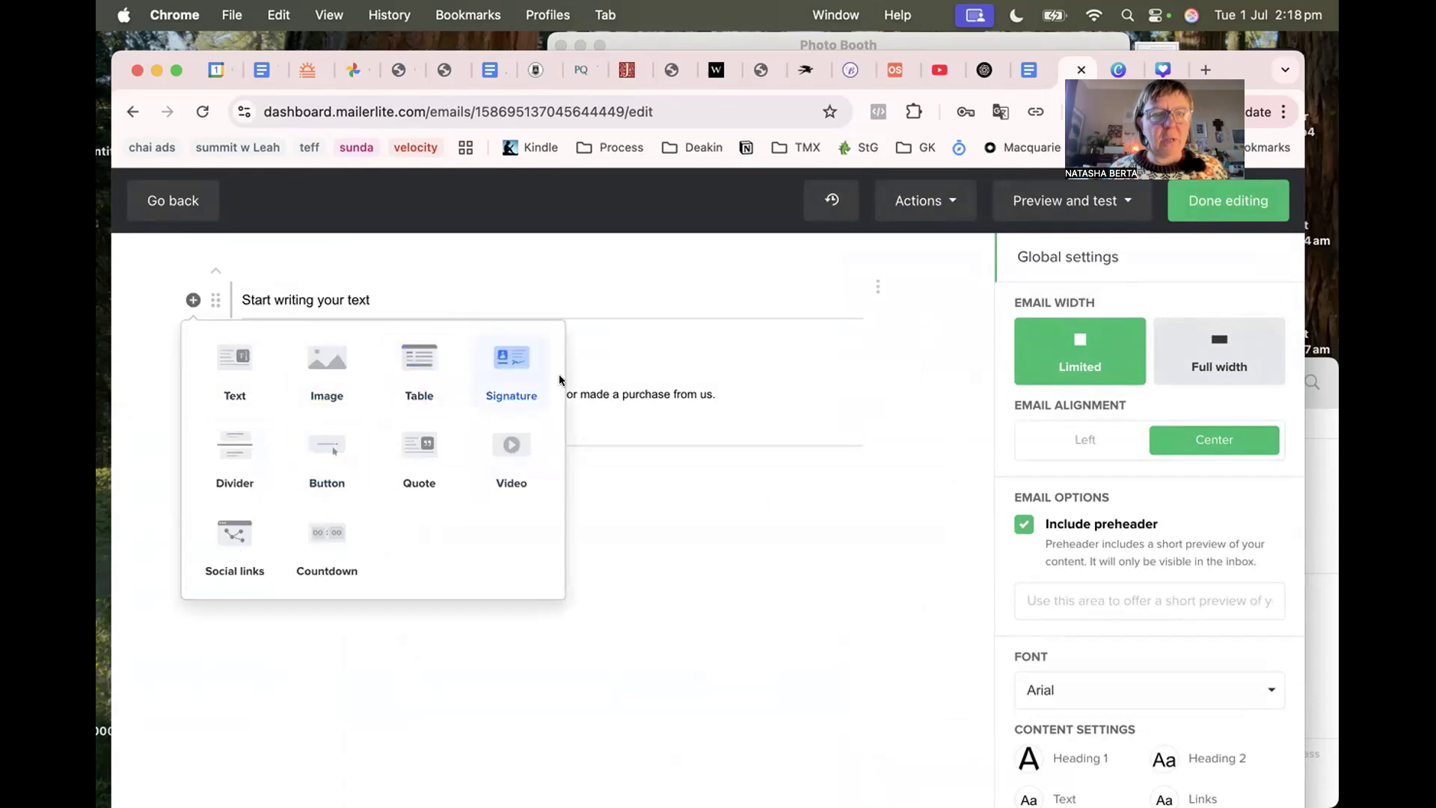
left_click(583, 381)
left_click(353, 295)
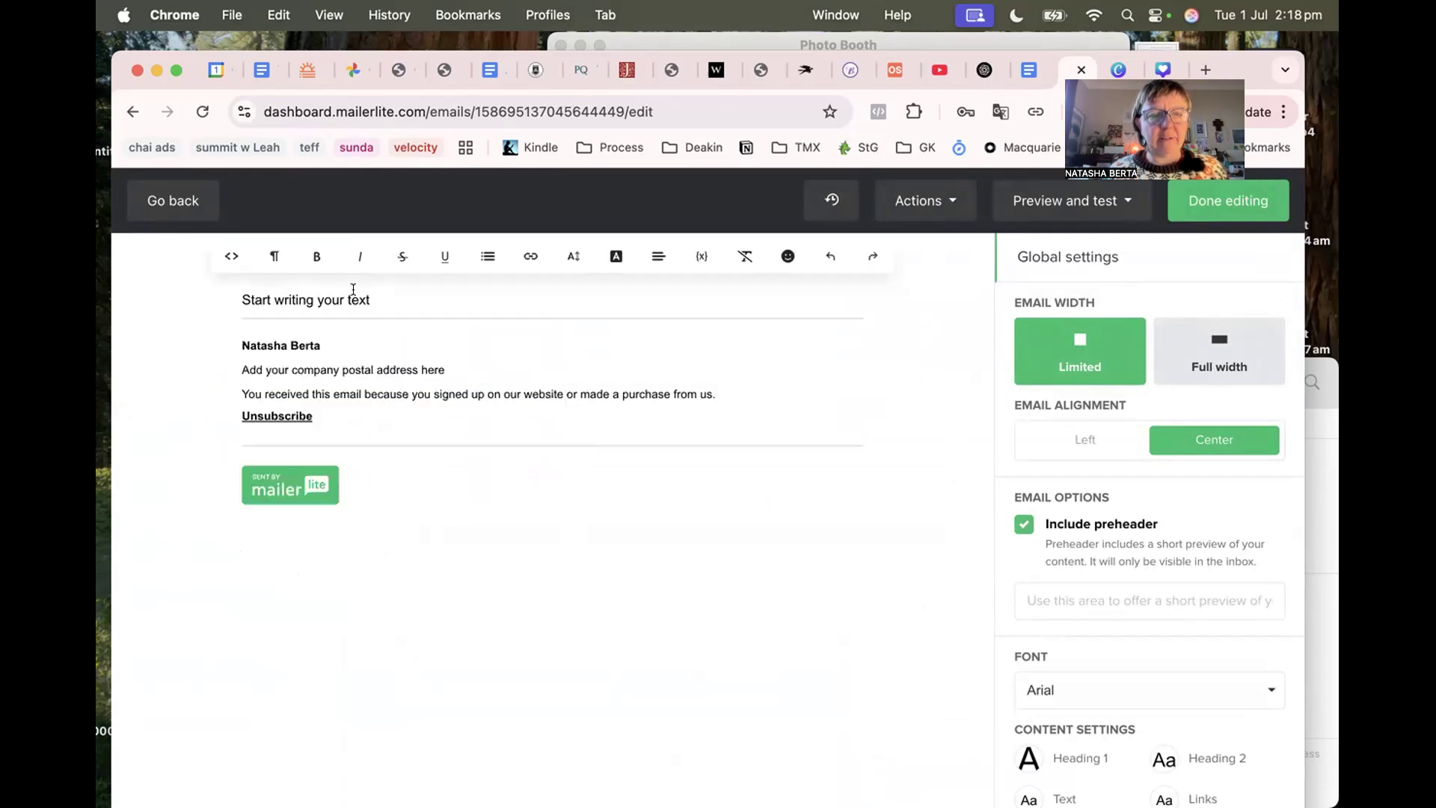
triple_click(353, 293)
type("Hi")
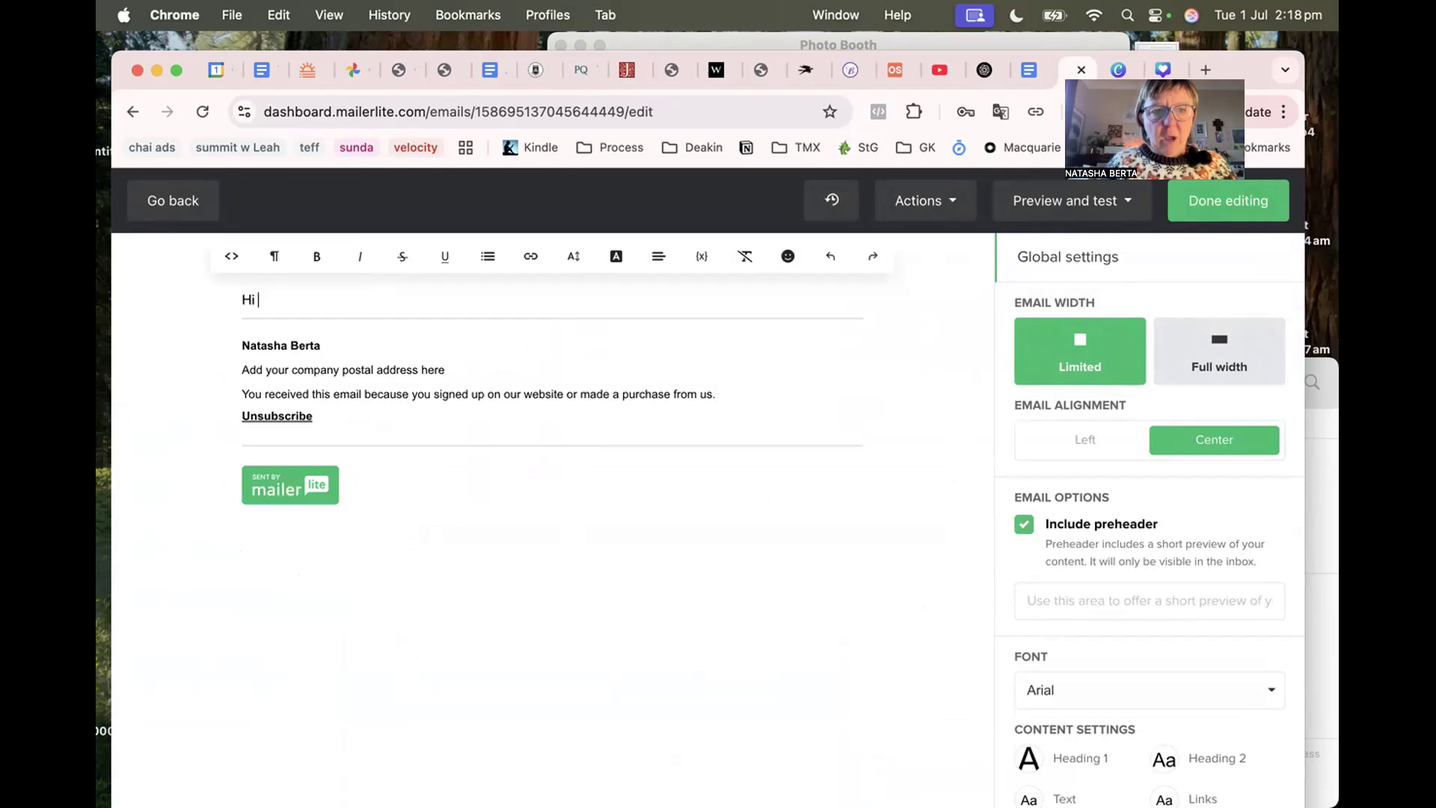
left_click(701, 255)
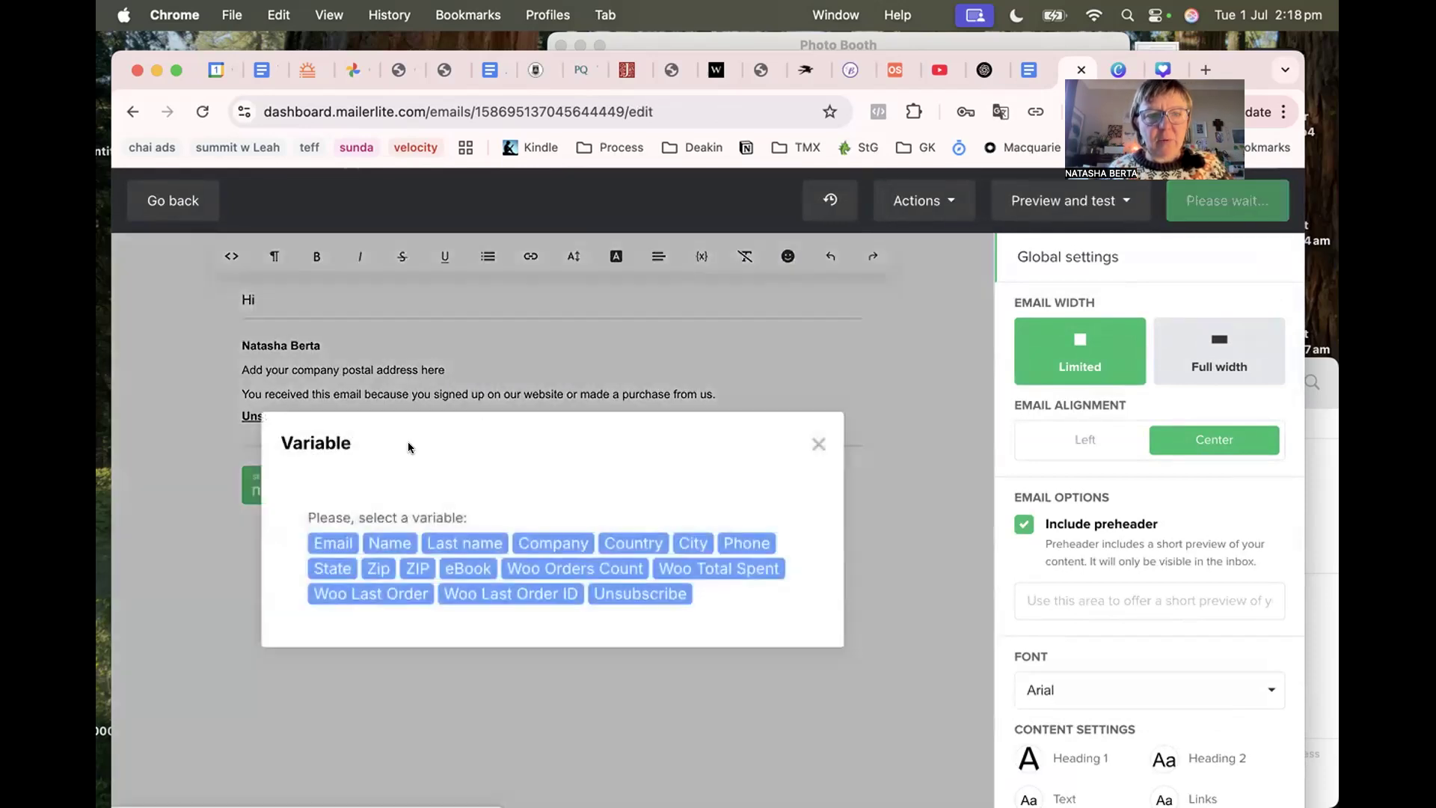
left_click(700, 264)
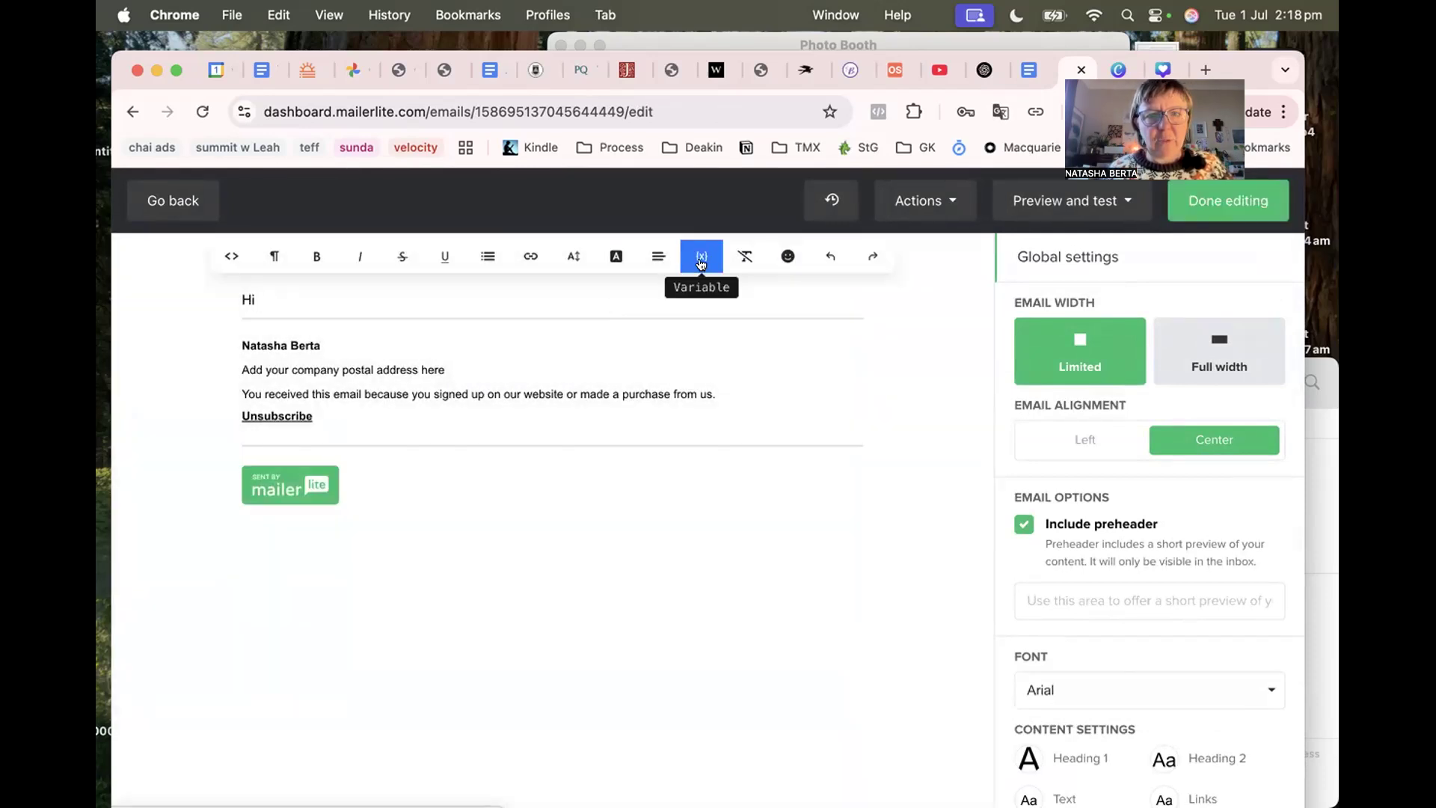
left_click(697, 257)
left_click(378, 536)
type(",")
key("Return")
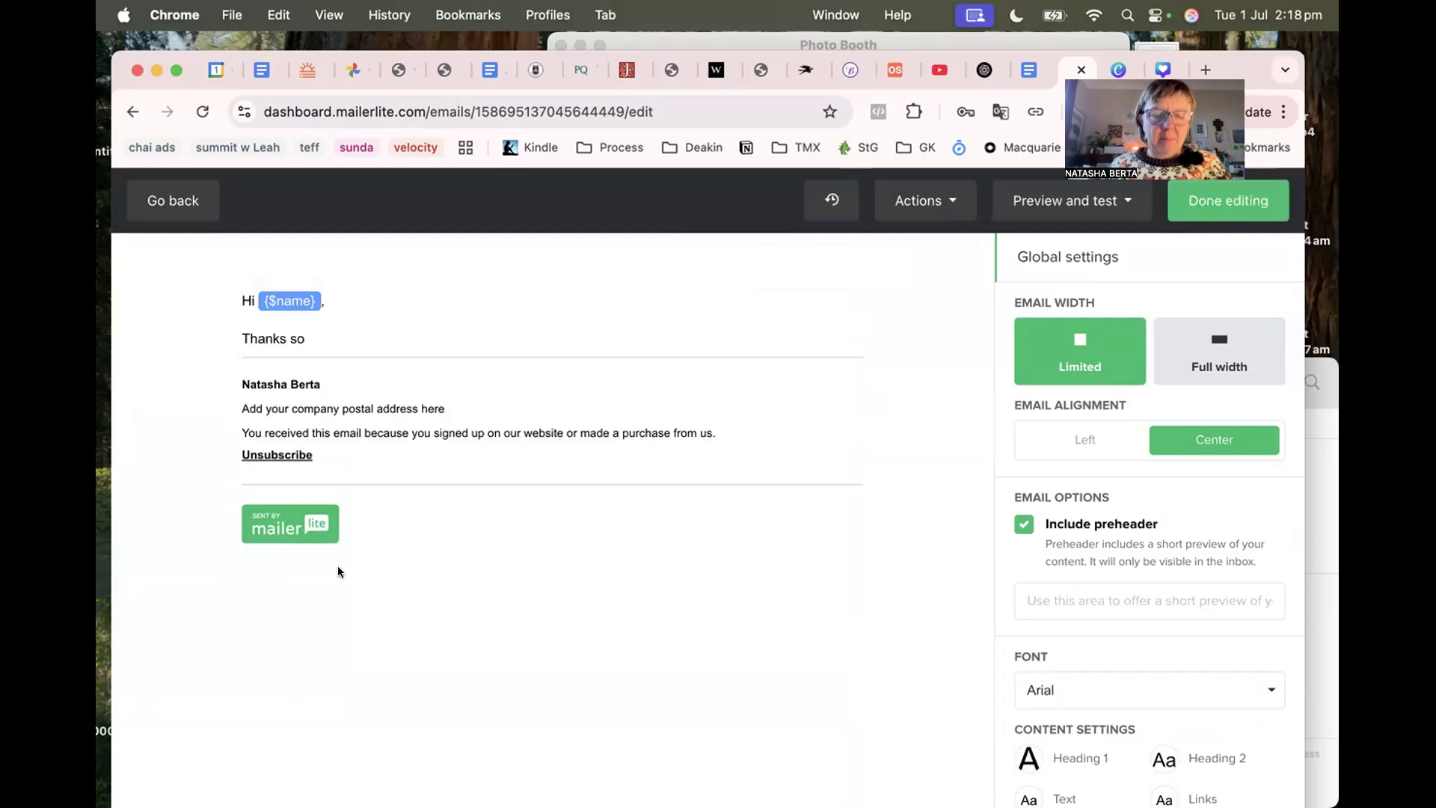
Add the lines 'Thanks so much for grabbing the Mailerlite freebie!' and 'Here it is:'.
type("much")
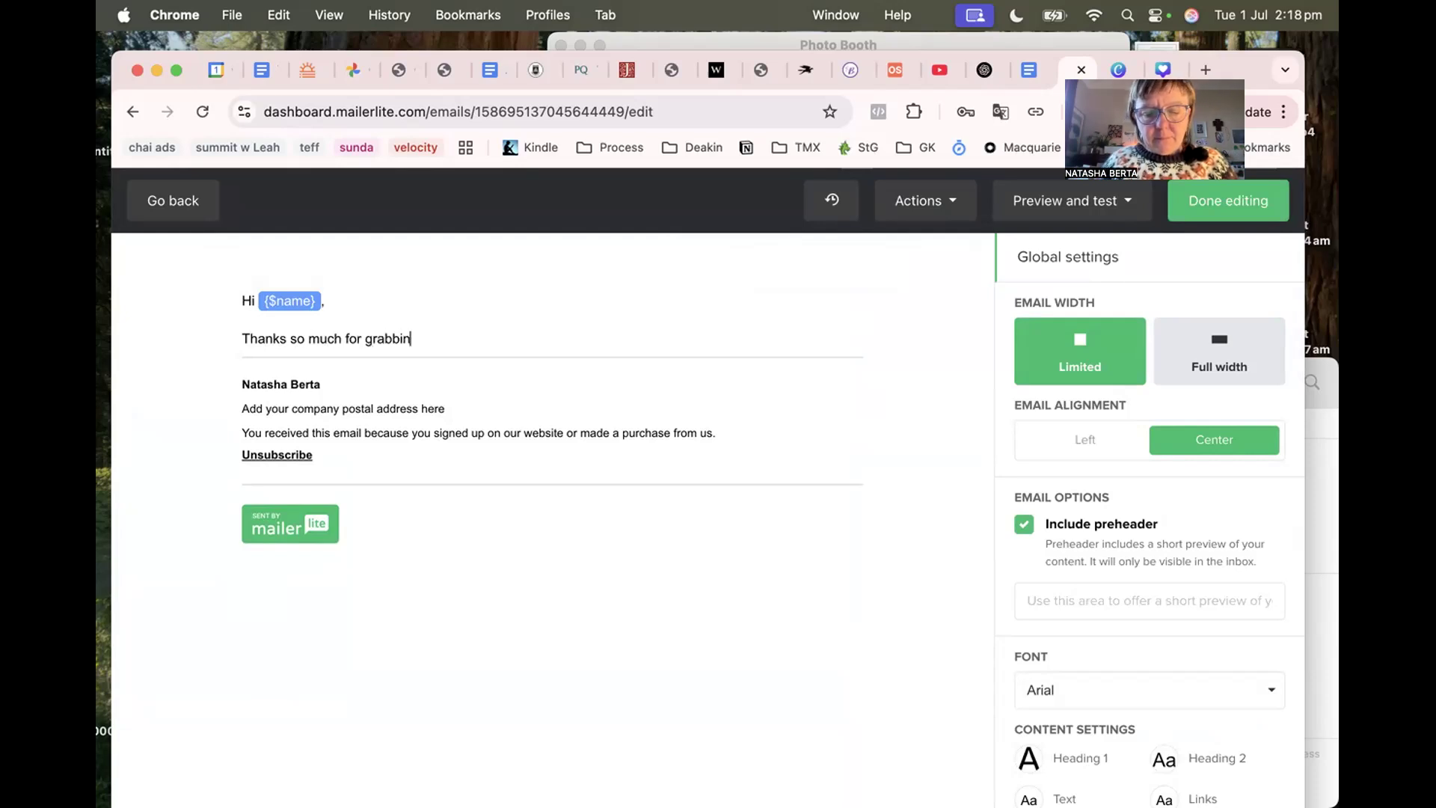
type("for grabbing the Mailerlite ")
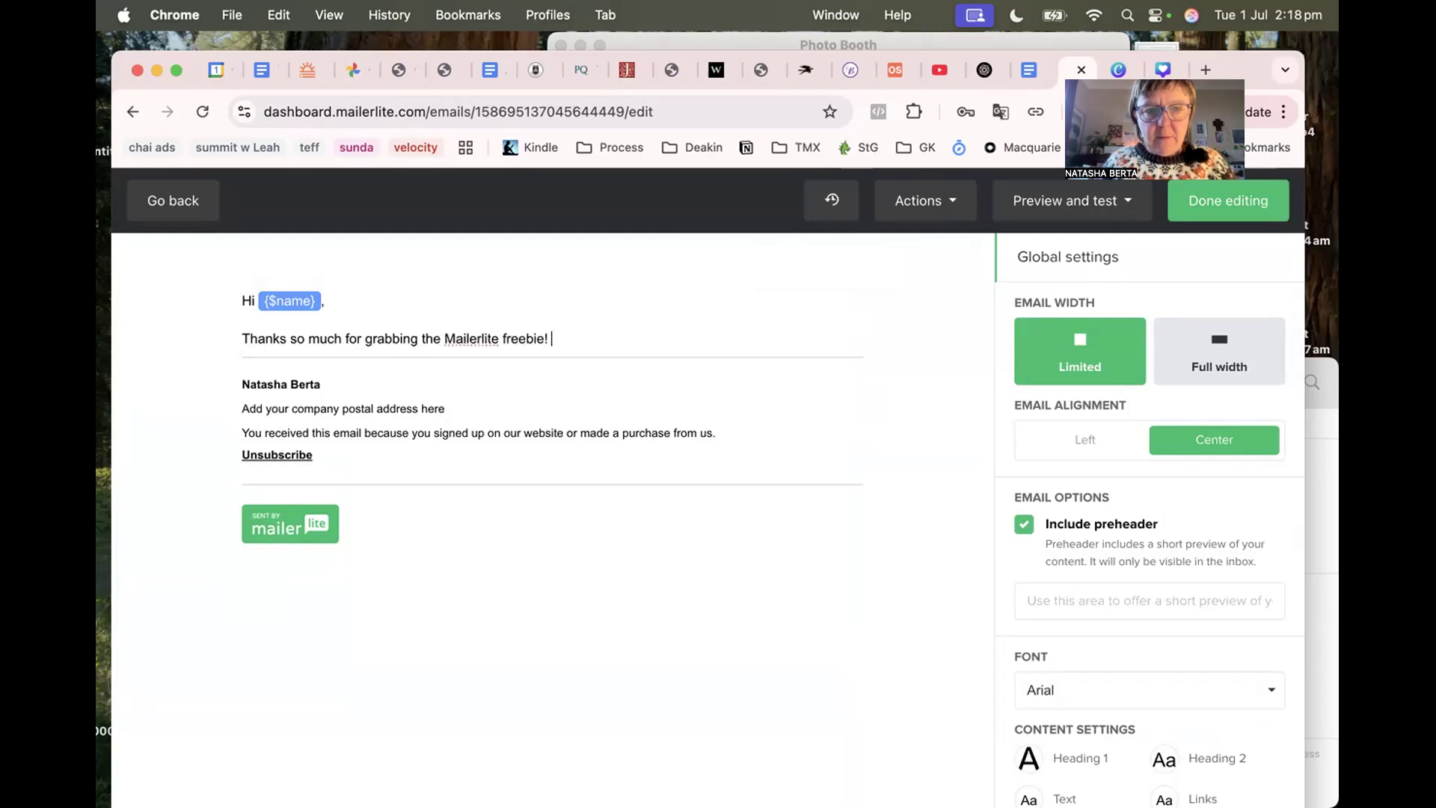
type("freebie!")
key("Return")
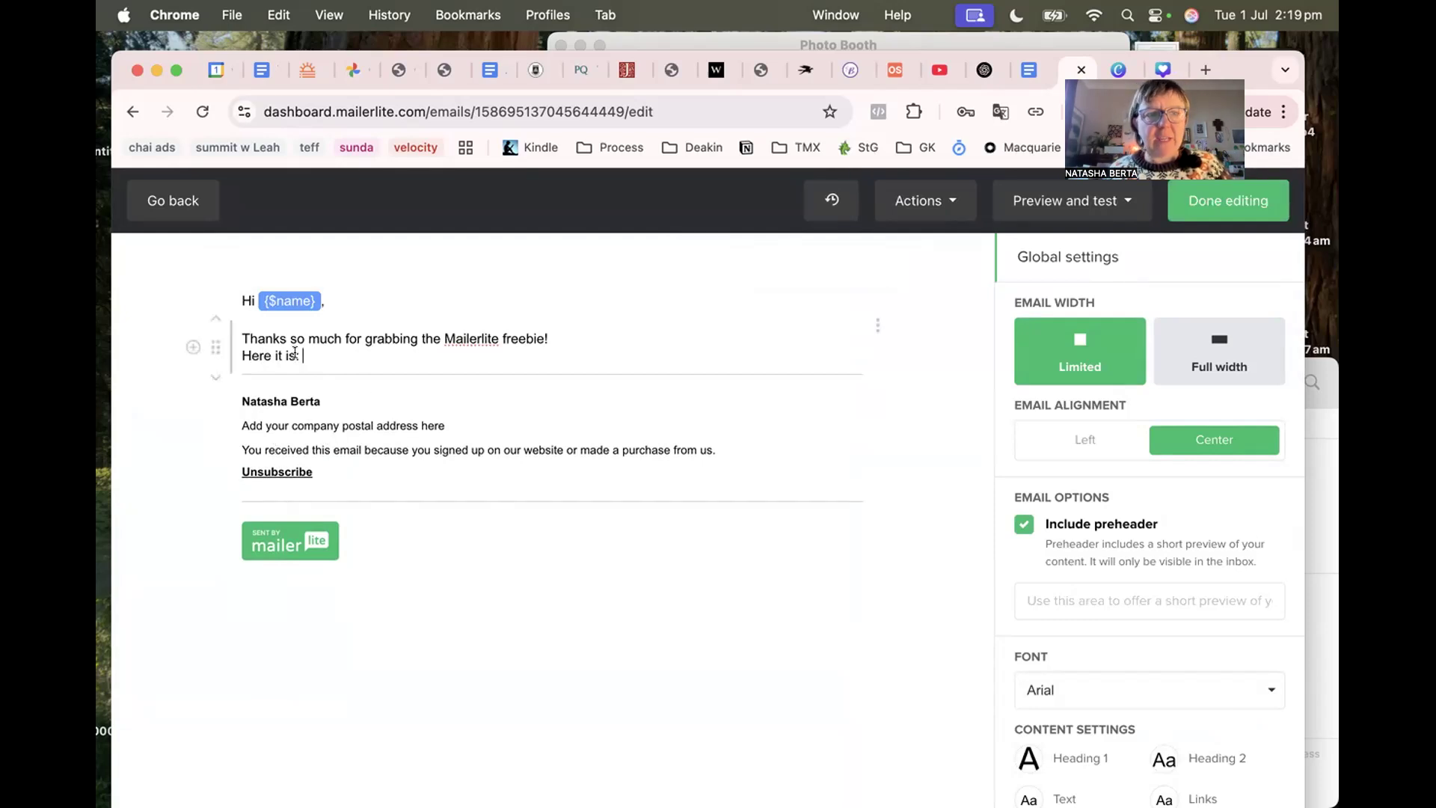
left_click(193, 347)
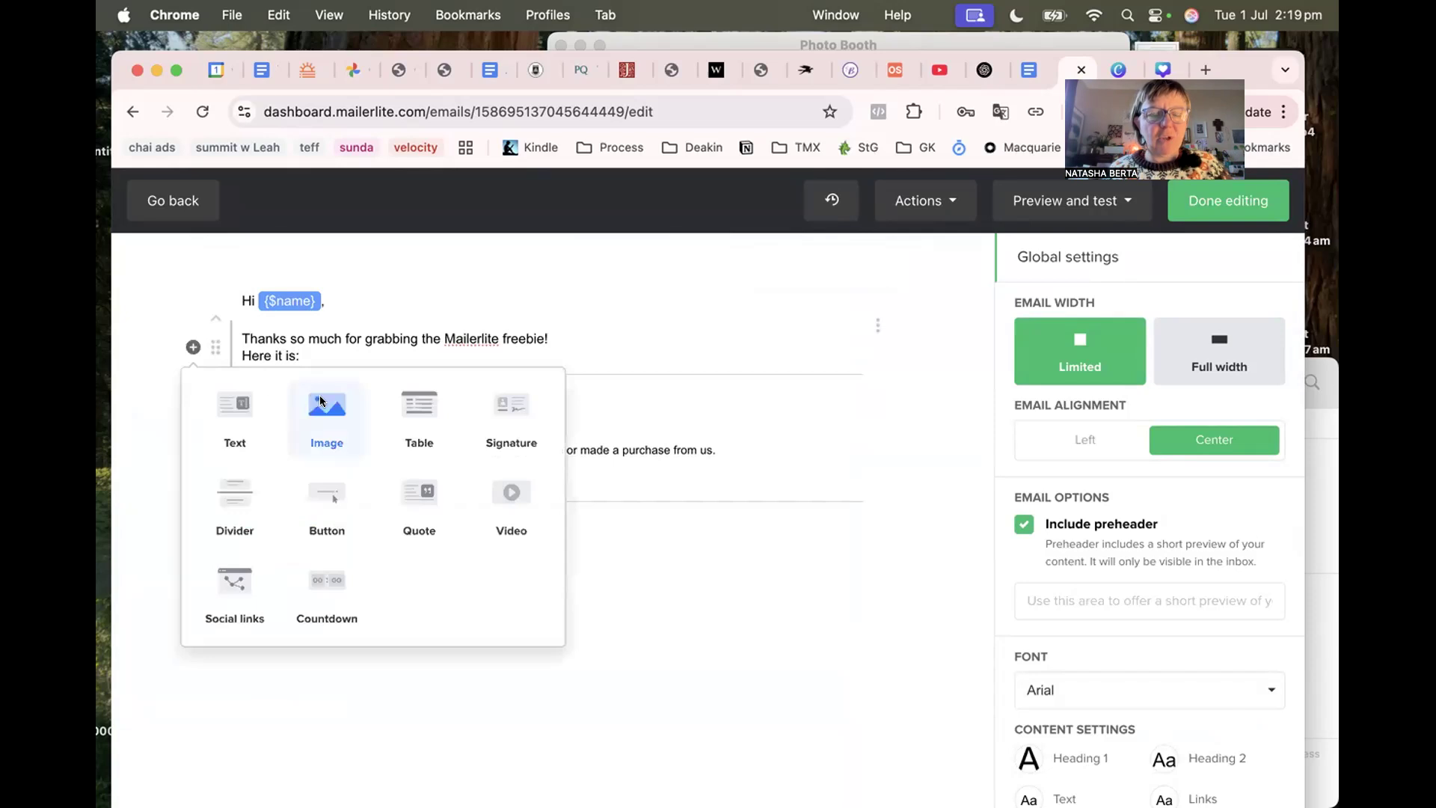
Add an image block with the 'MAILERLITE AUTOMATIONS MADE EASY' thumbnail PNG uploaded from Downloads.
left_click(321, 404)
left_click(538, 491)
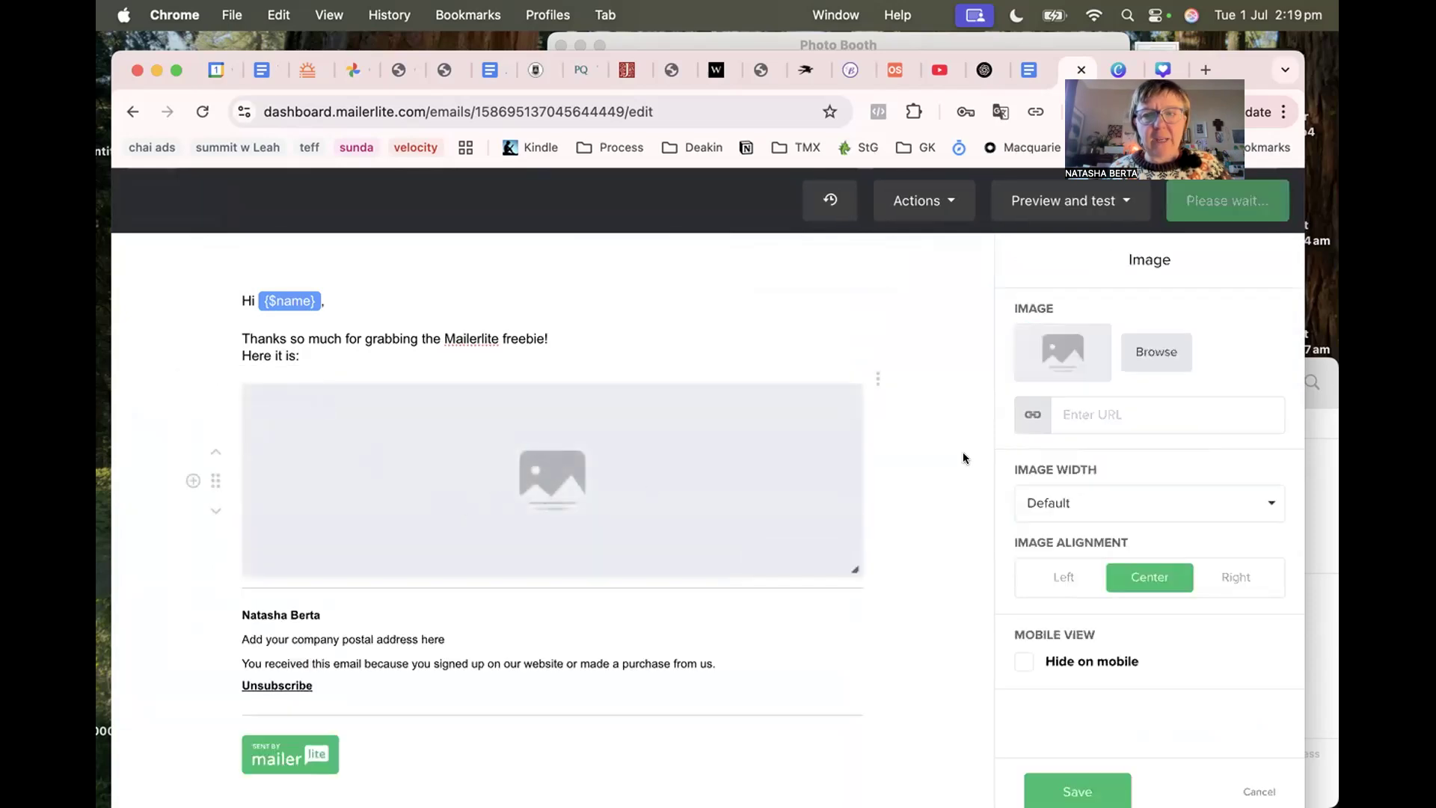
left_click(1058, 354)
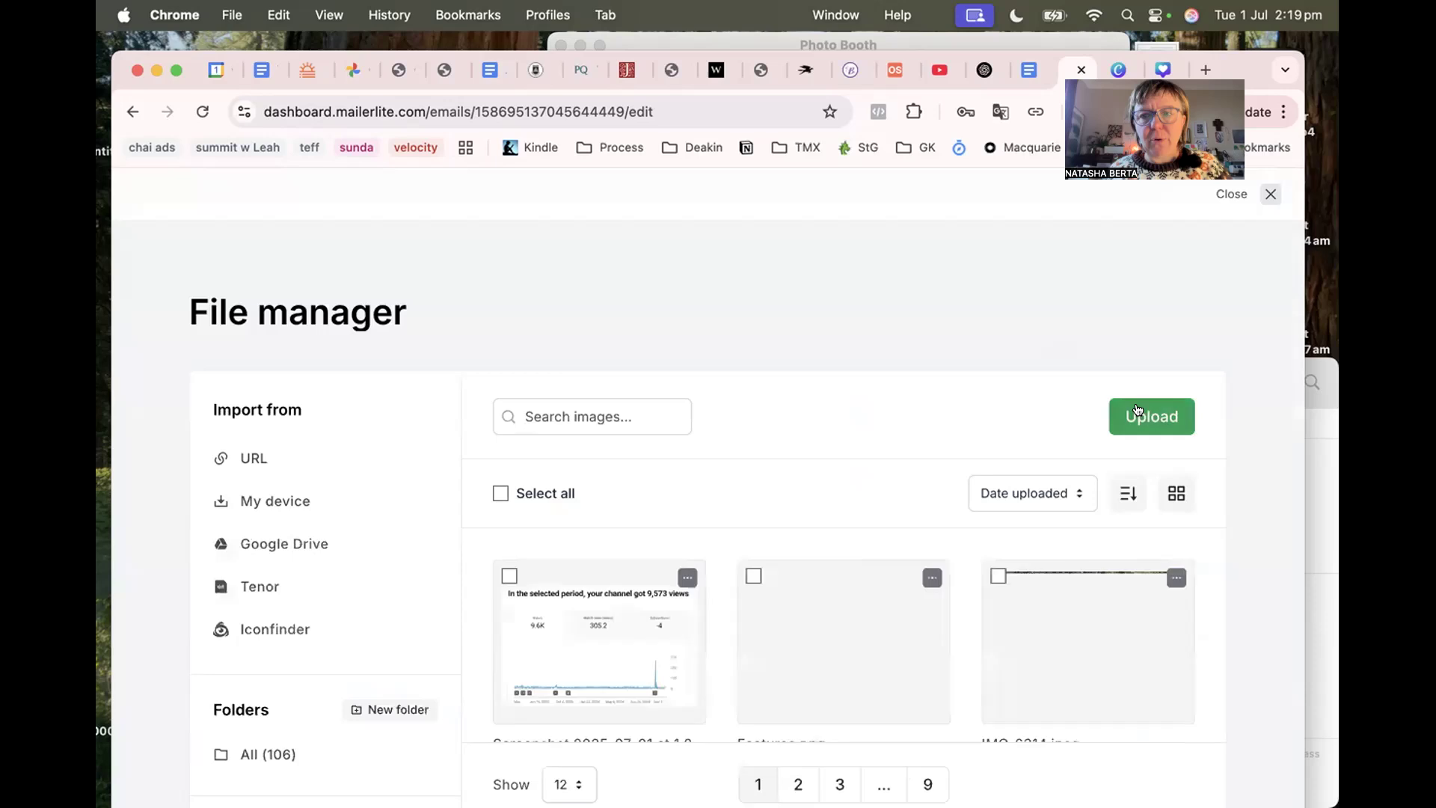
left_click(1136, 410)
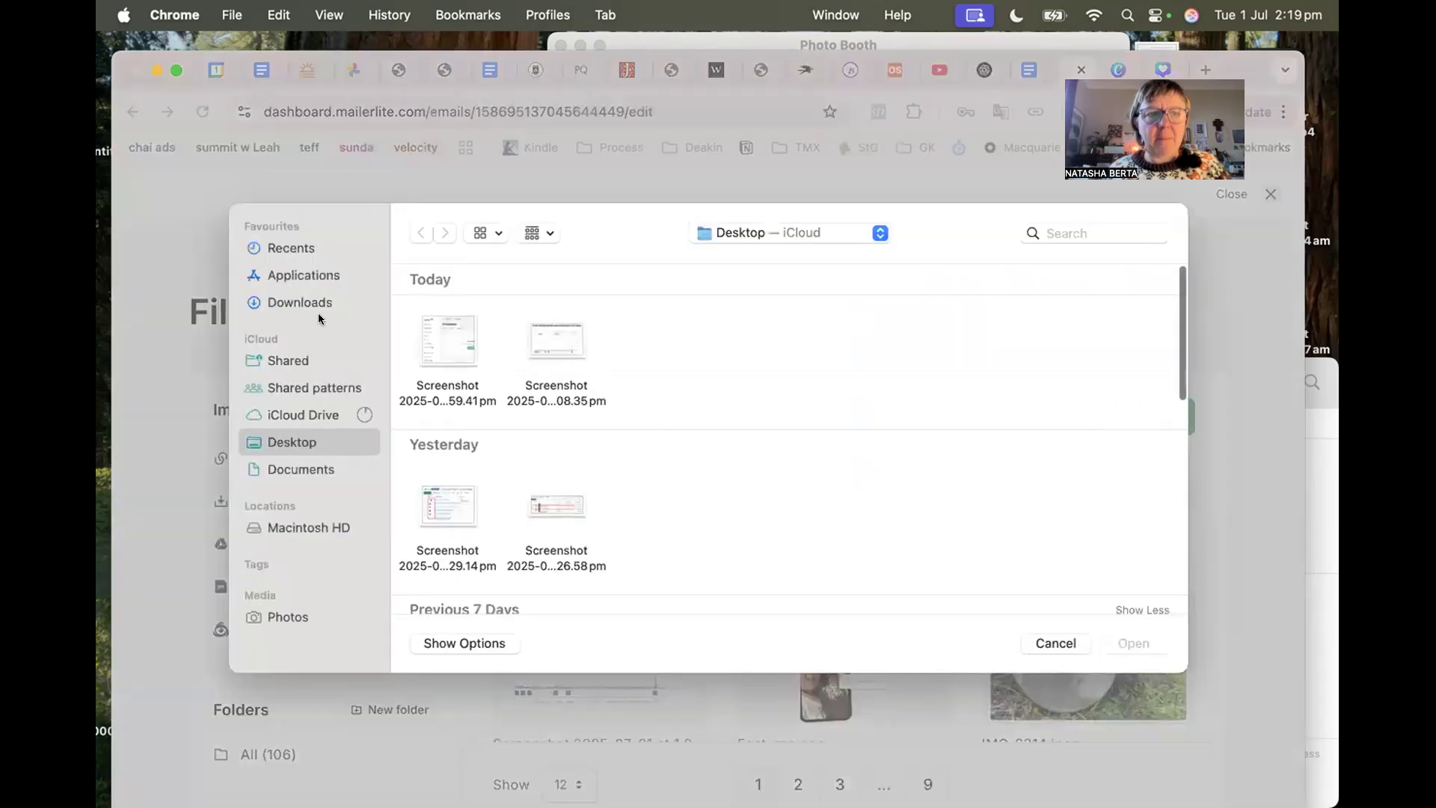
left_click(307, 300)
left_click(448, 337)
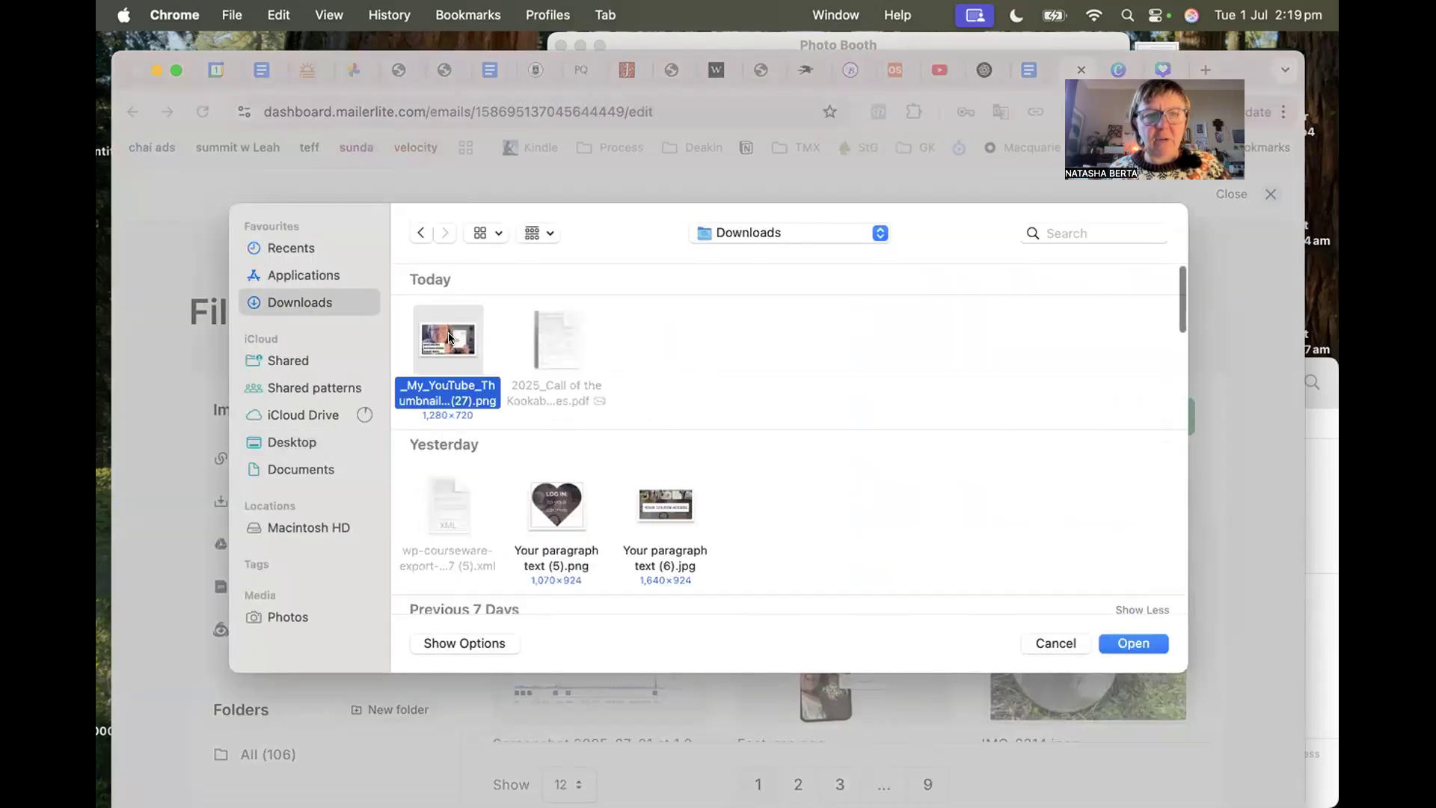
left_click(1108, 642)
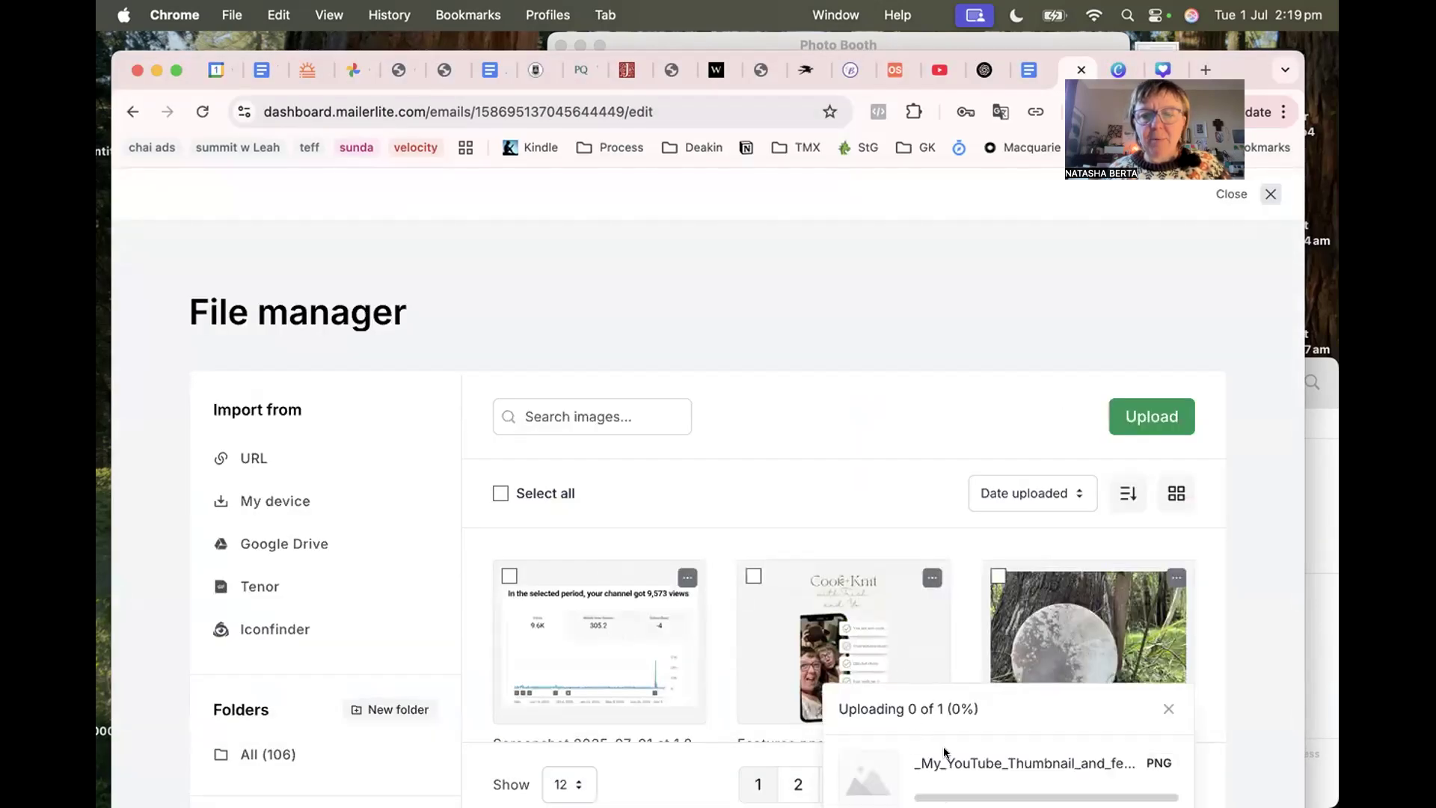
scroll(648, 606, "down", 3)
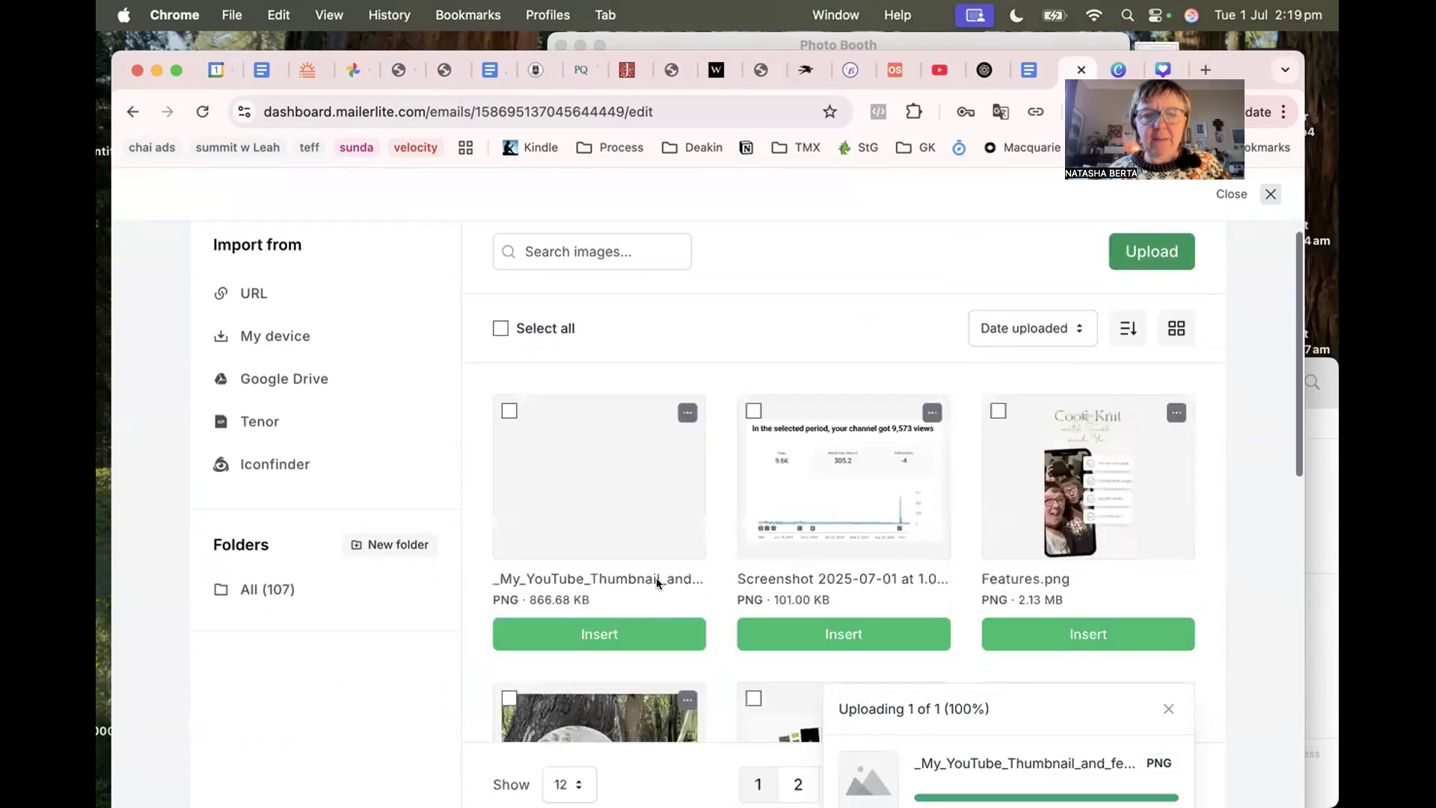
left_click(576, 628)
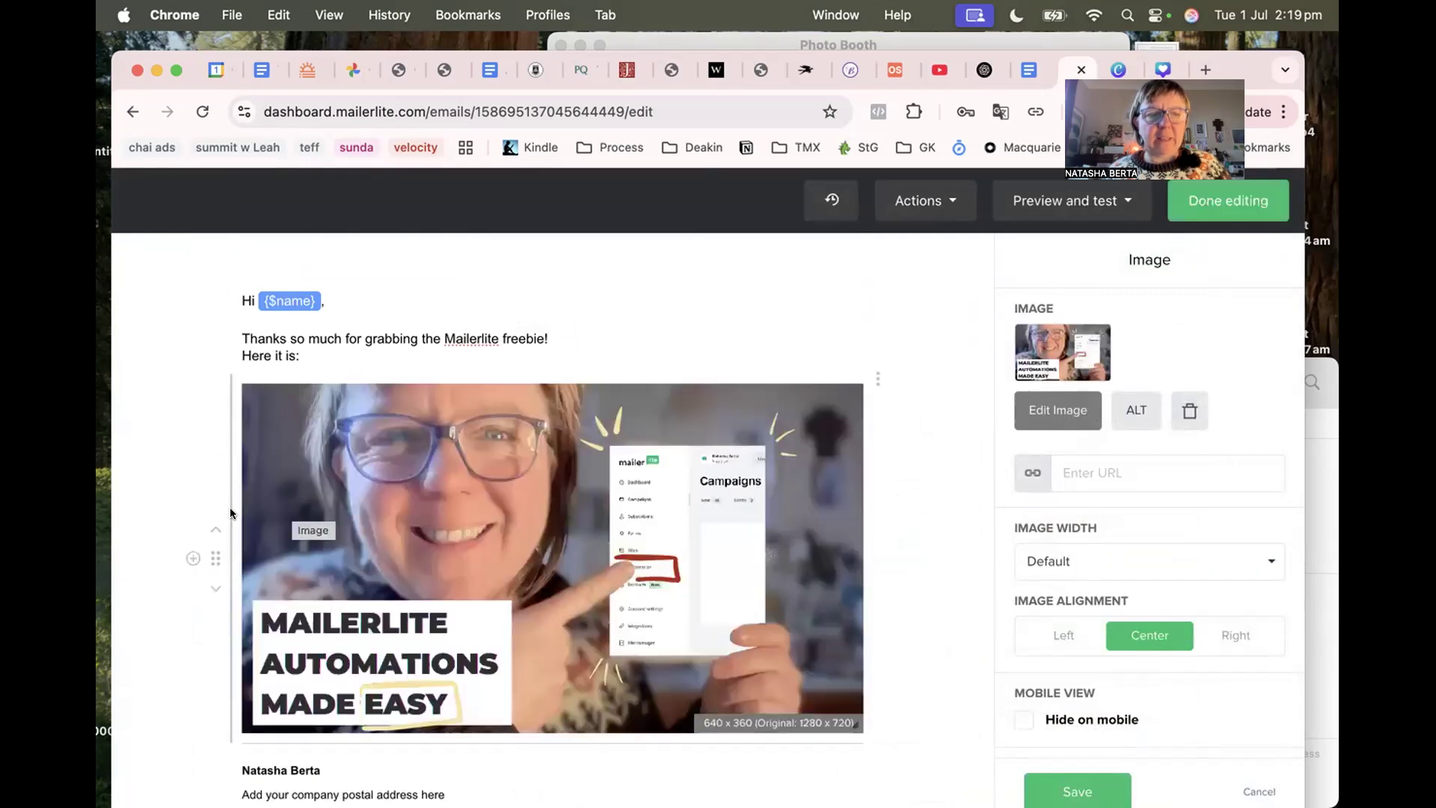
Add a button block to the email below 'Here it is:'.
left_click(193, 346)
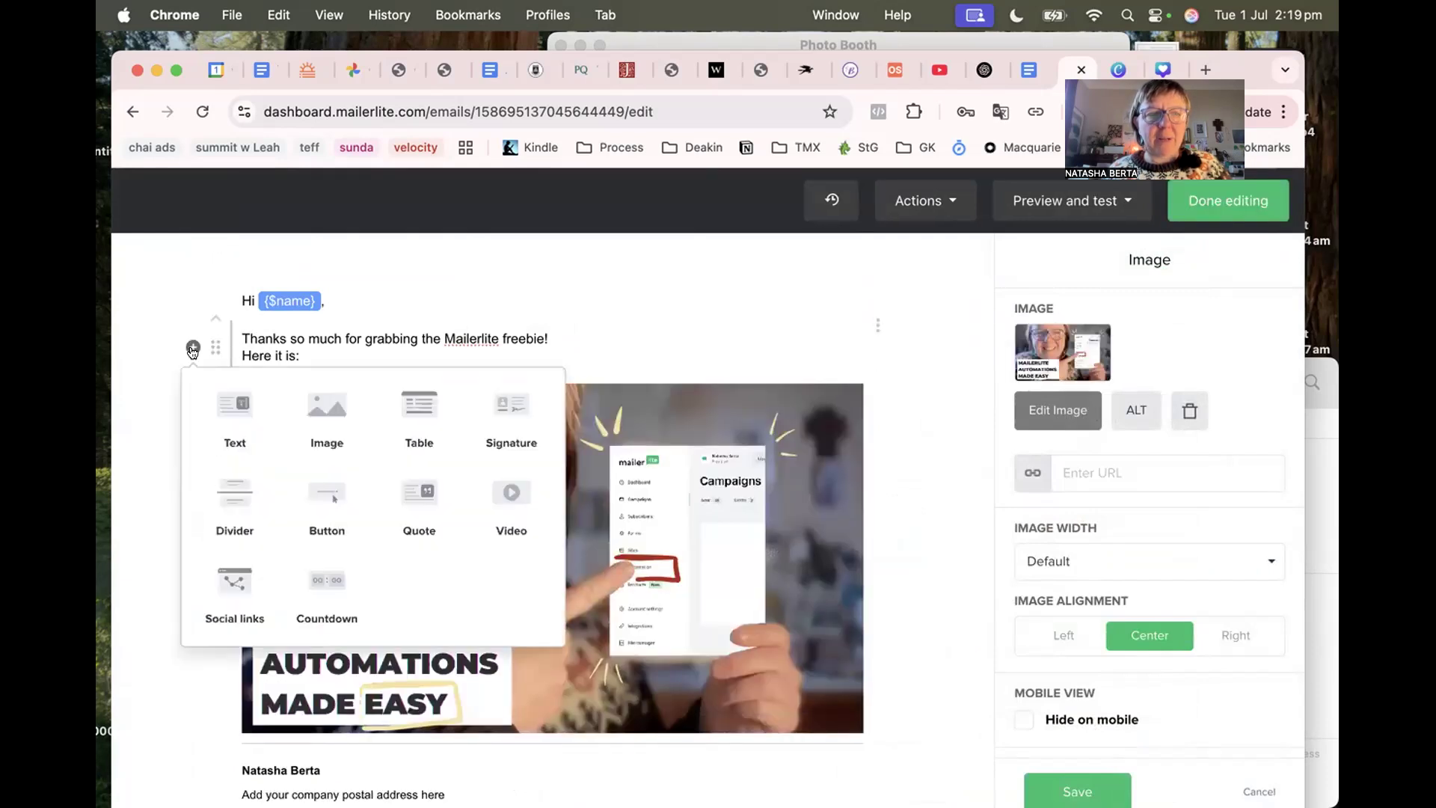
left_click(327, 494)
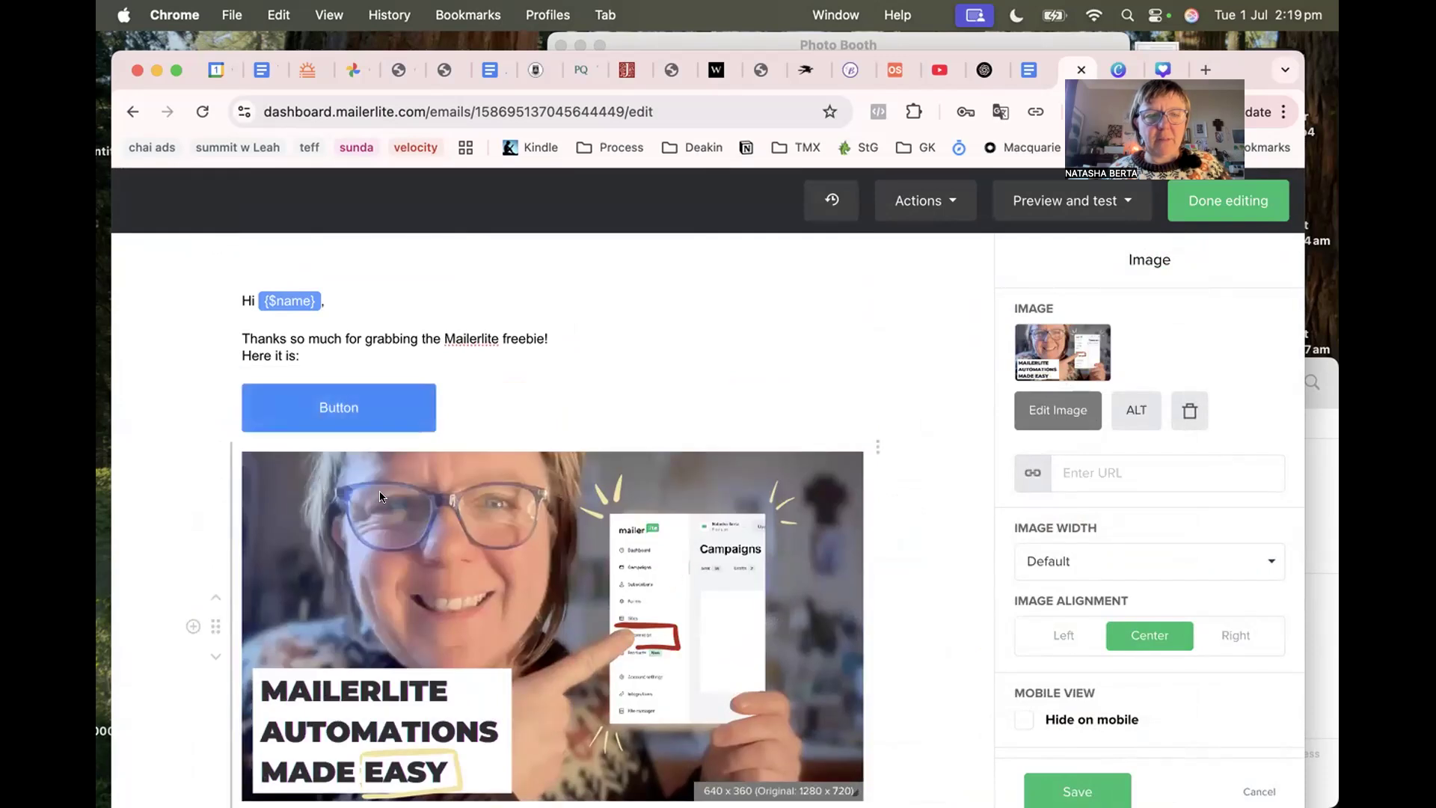
left_click(380, 408)
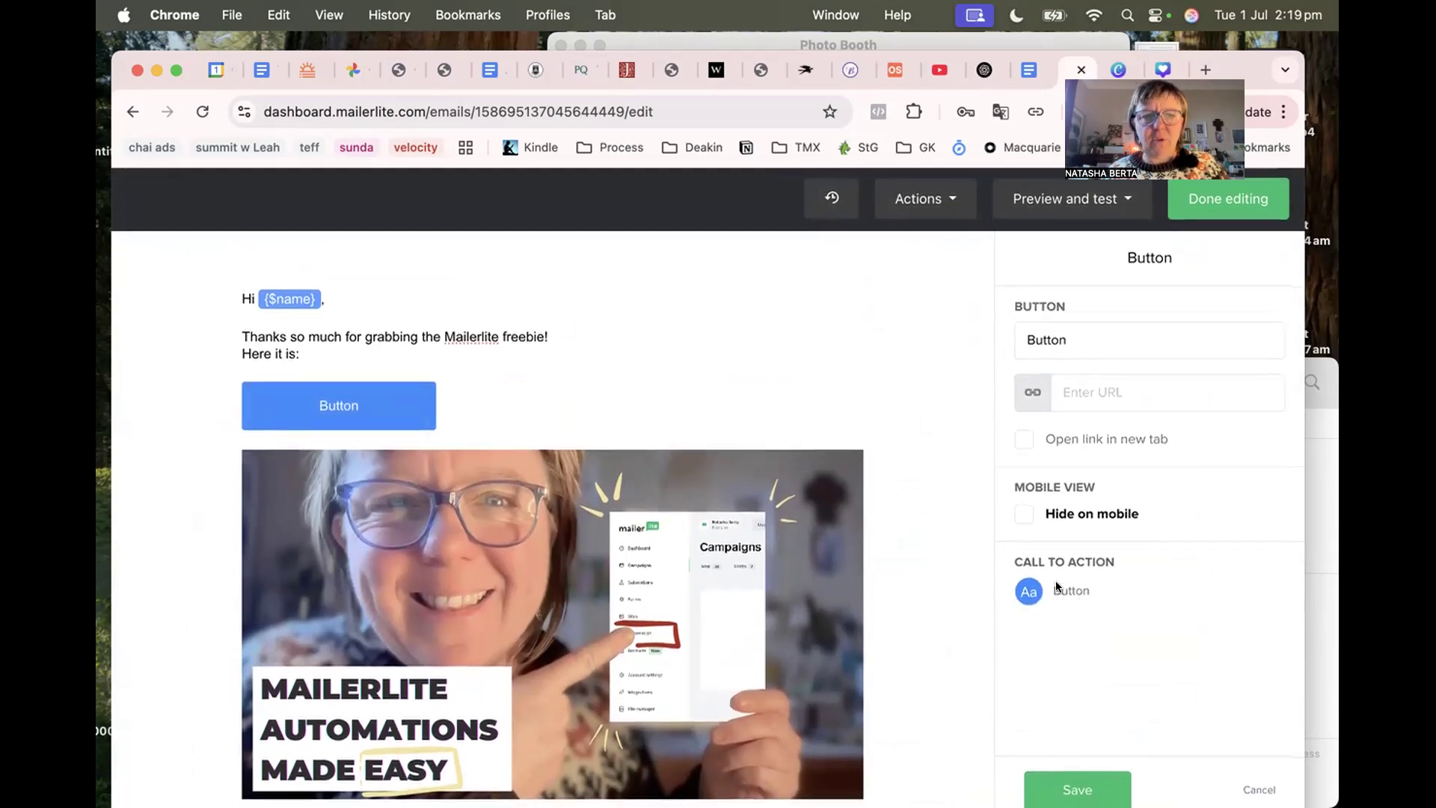
right_click(307, 401)
left_click(290, 402)
double_click(288, 402)
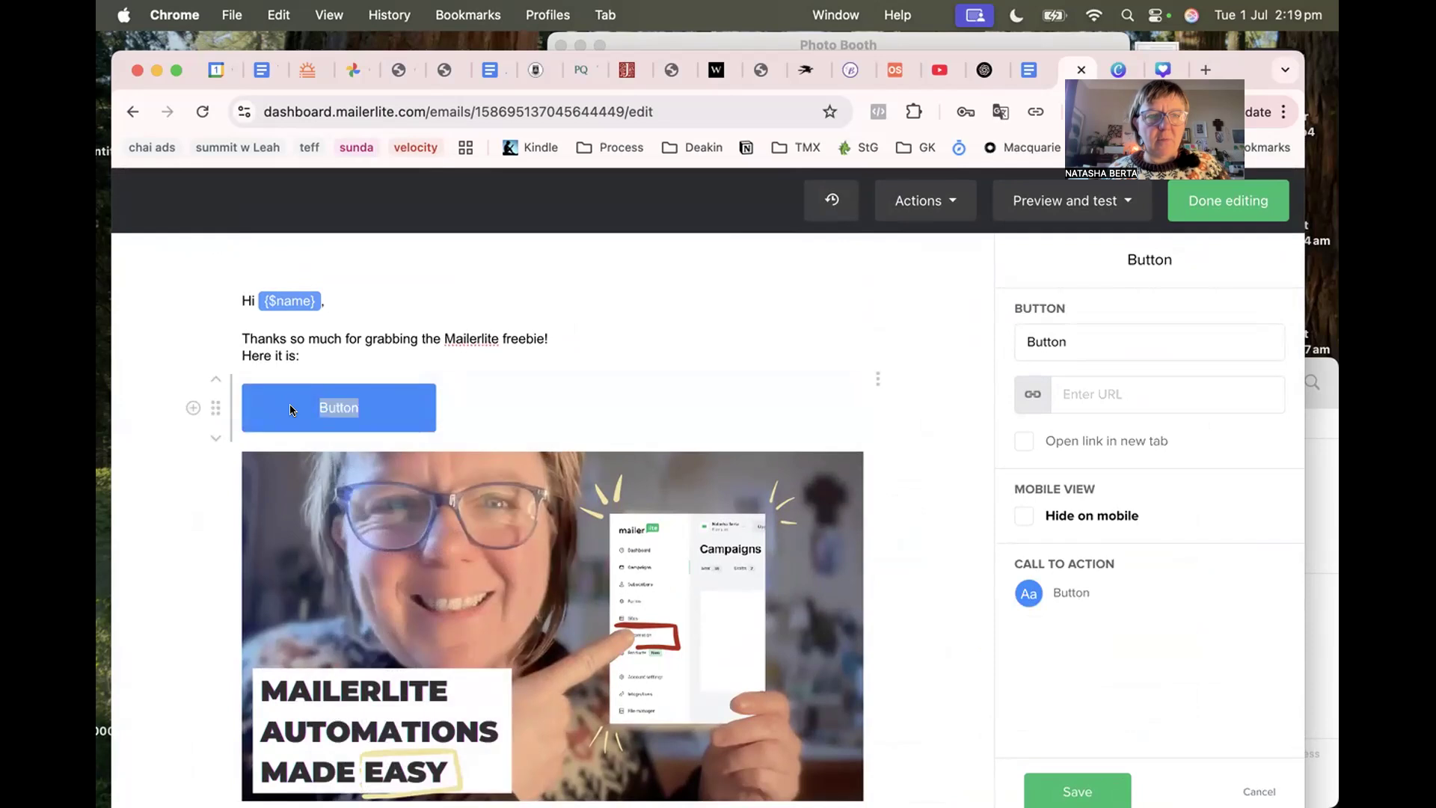
left_click(289, 406)
Give the button a pink #dc9898 background and Open Sans label font.
left_click(1037, 595)
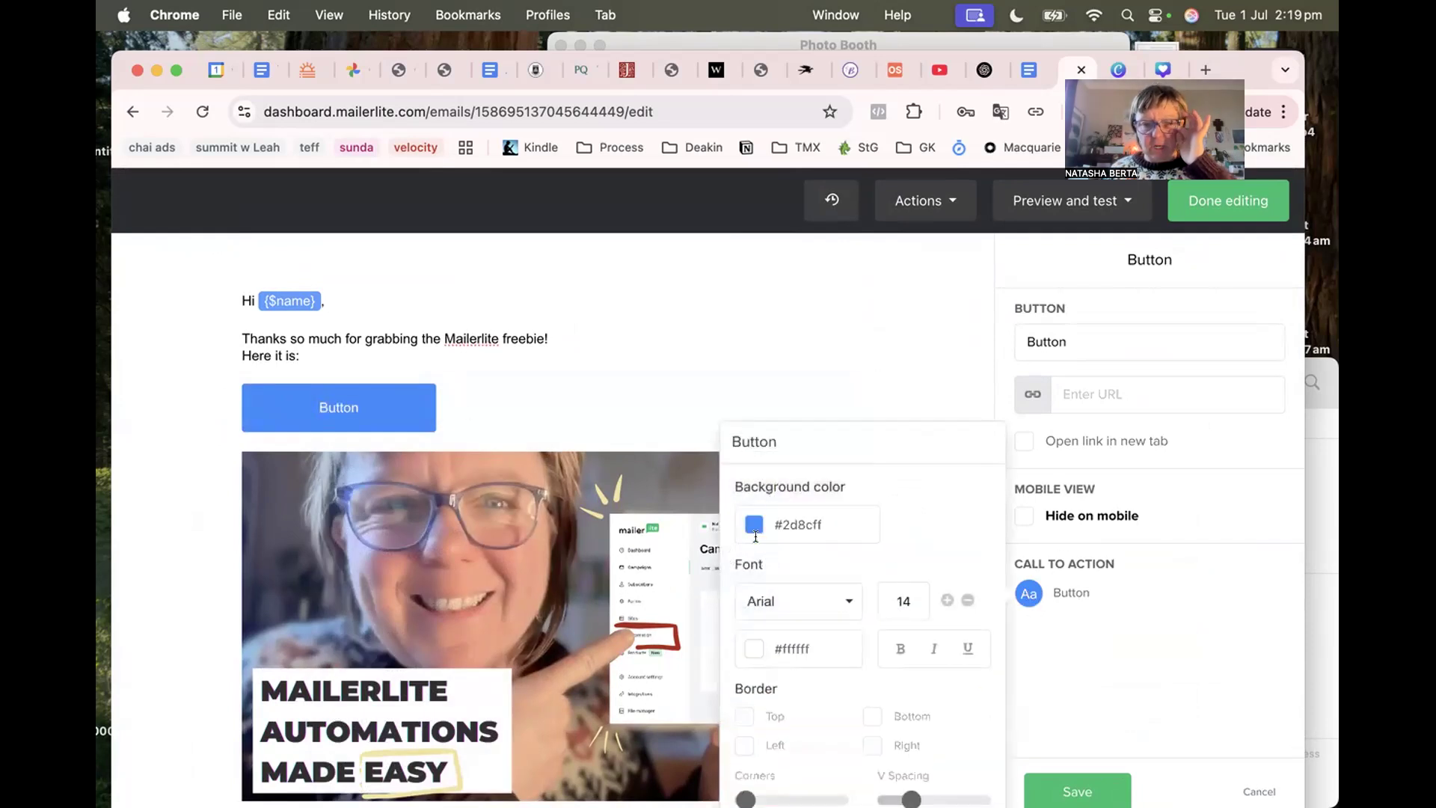
left_click(755, 528)
left_click(855, 748)
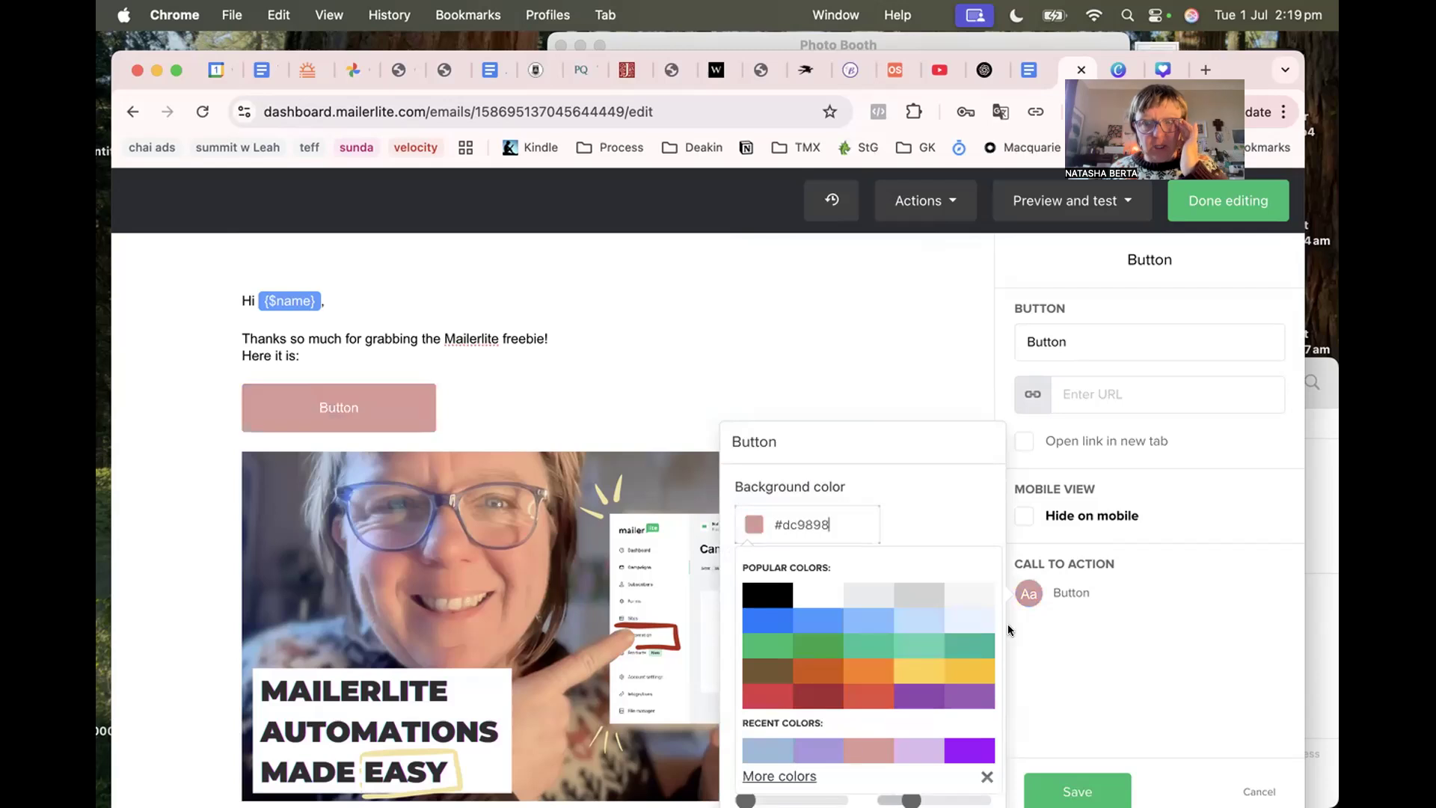
left_click(1061, 616)
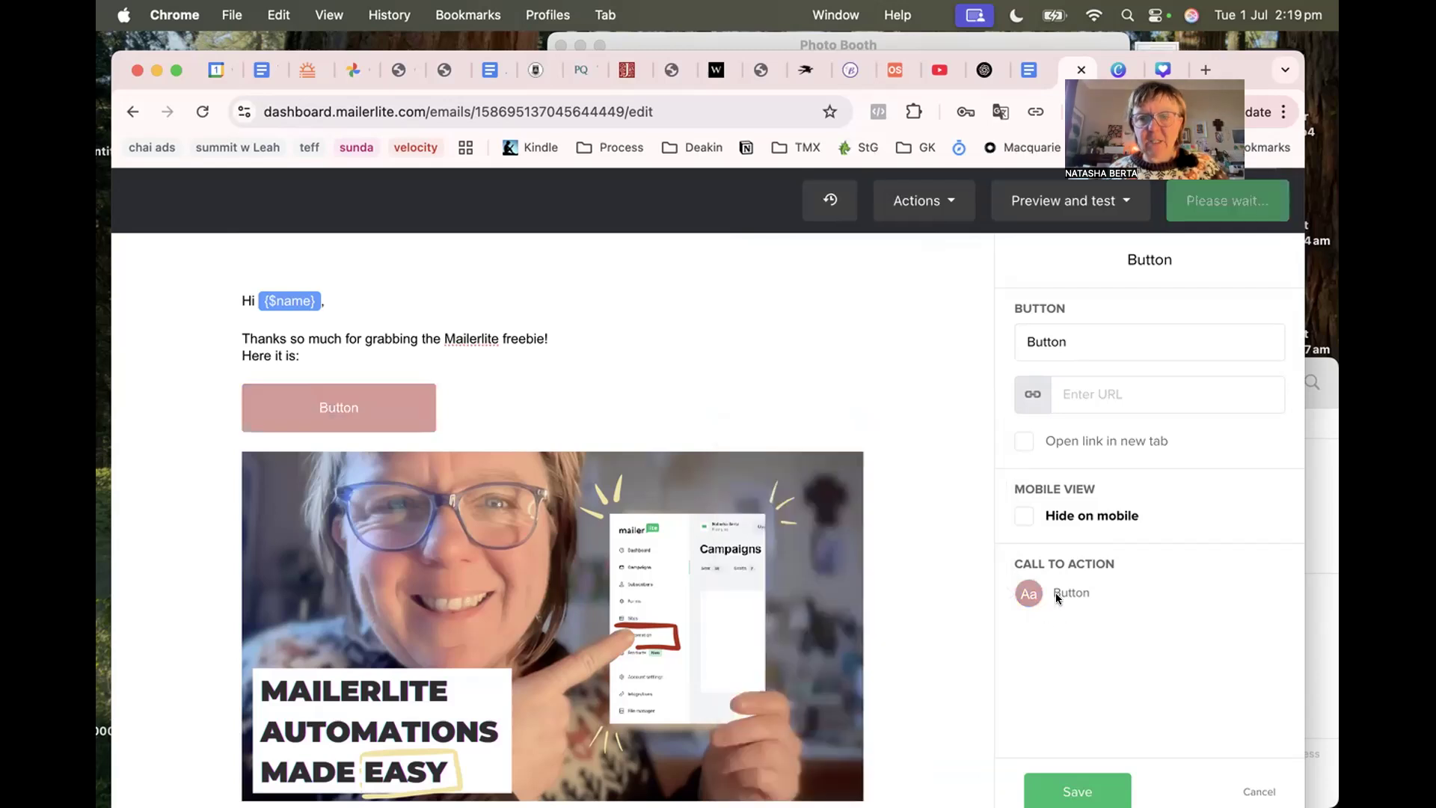
left_click(1057, 592)
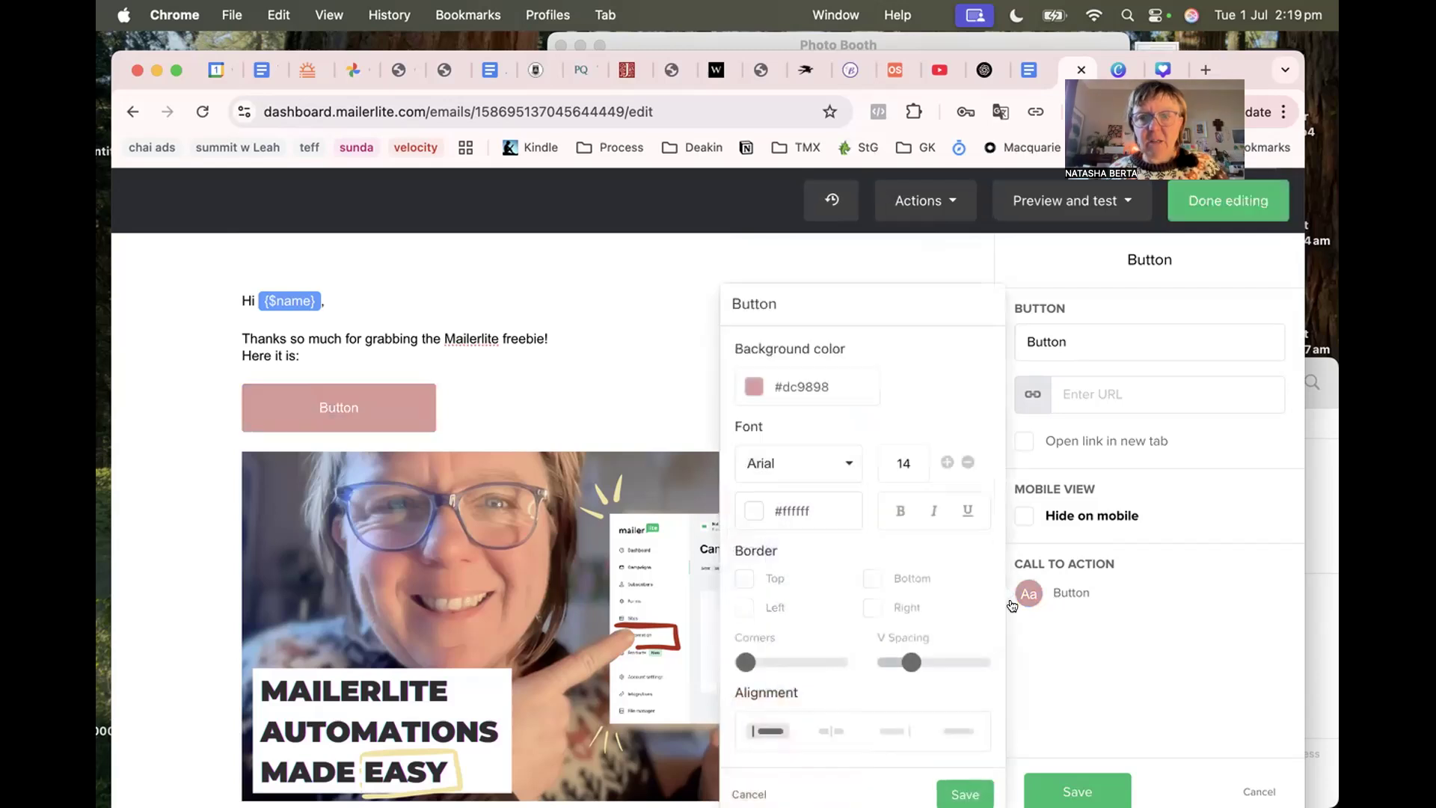
left_click(843, 458)
scroll(799, 596, "down", 3)
scroll(798, 597, "down", 1)
scroll(799, 595, "up", 2)
scroll(798, 594, "down", 3)
left_click(799, 591)
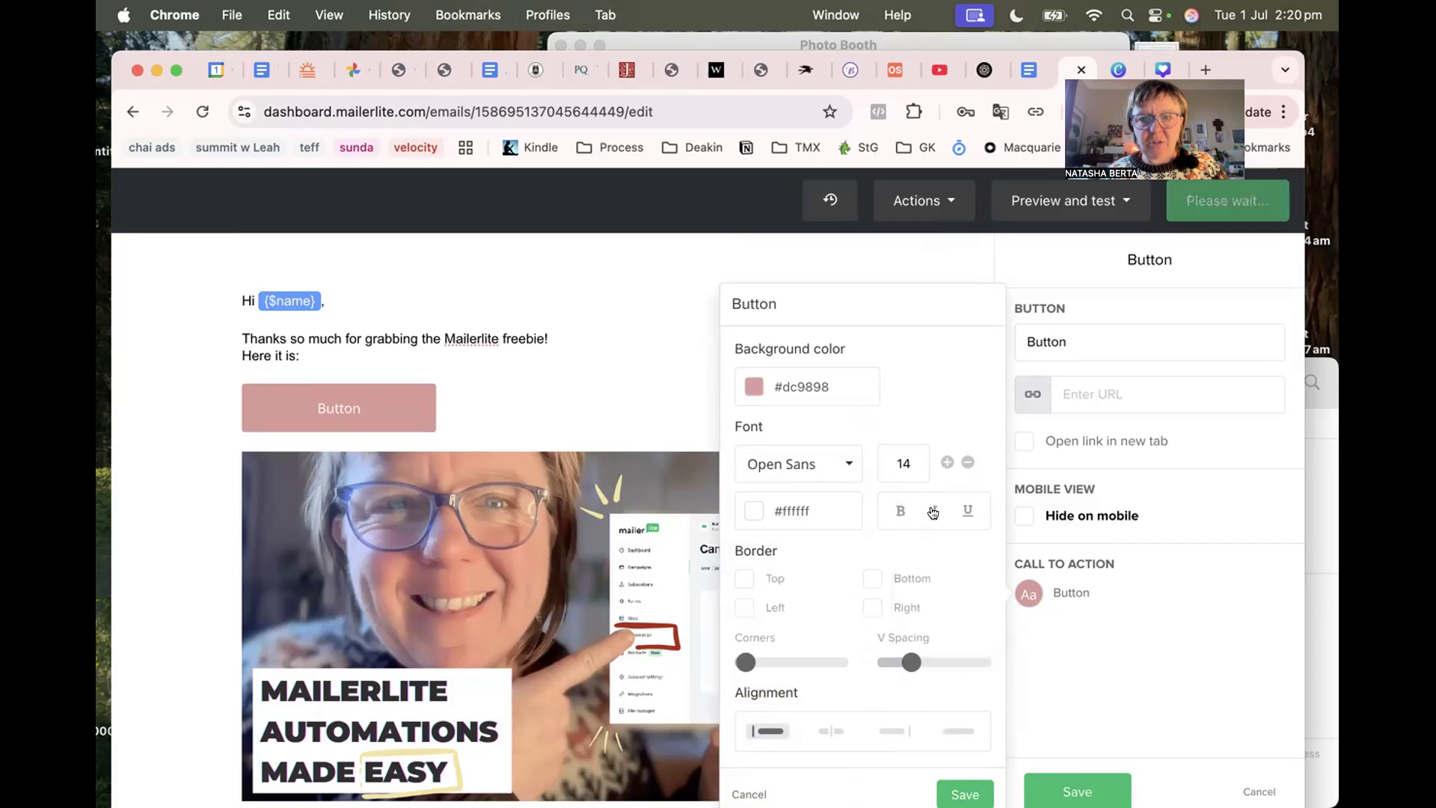
Label the button 'ACCESS THE CHECKLIST HERE', linking to '#' in a new tab.
double_click(1048, 341)
type("ACCE")
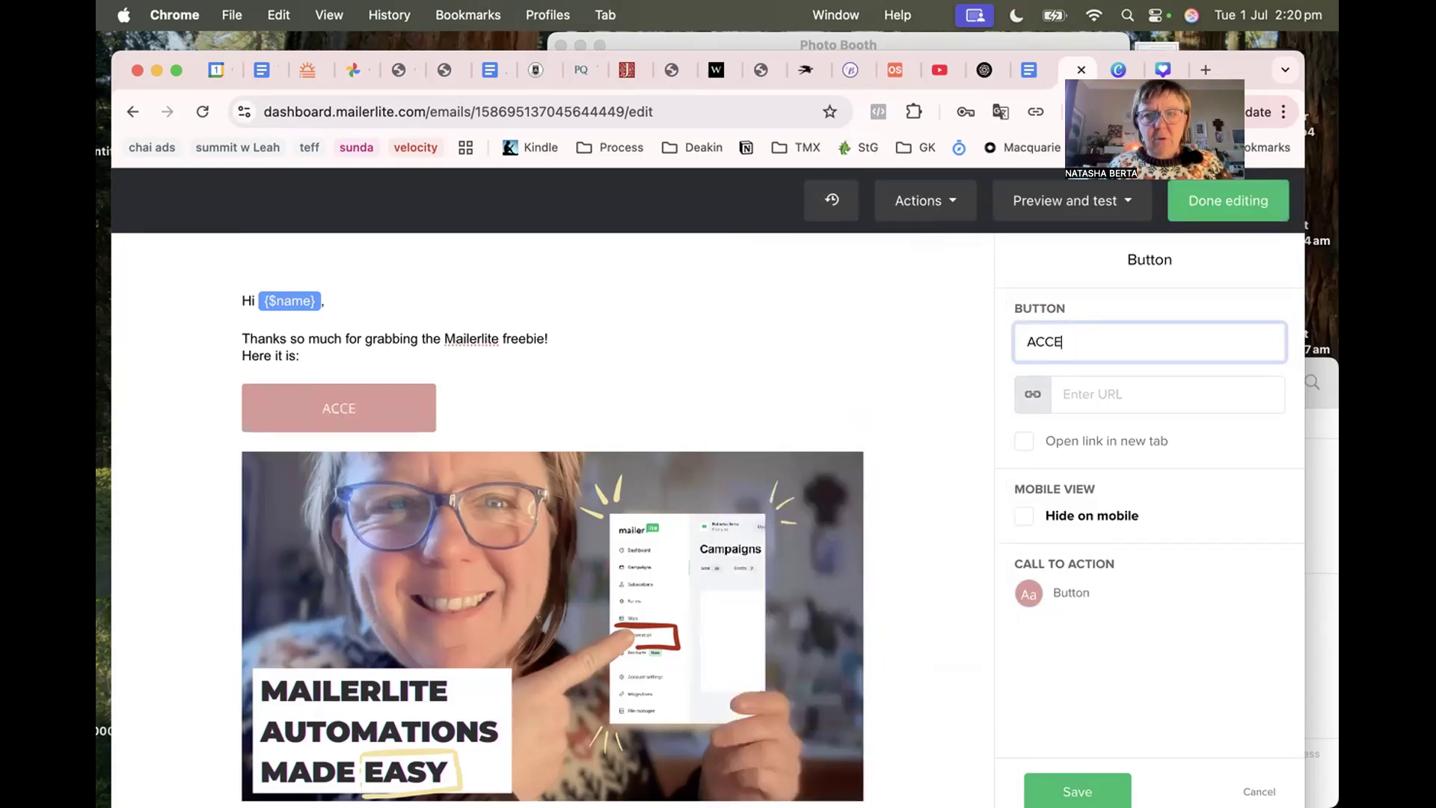
type("SS THE CHEC")
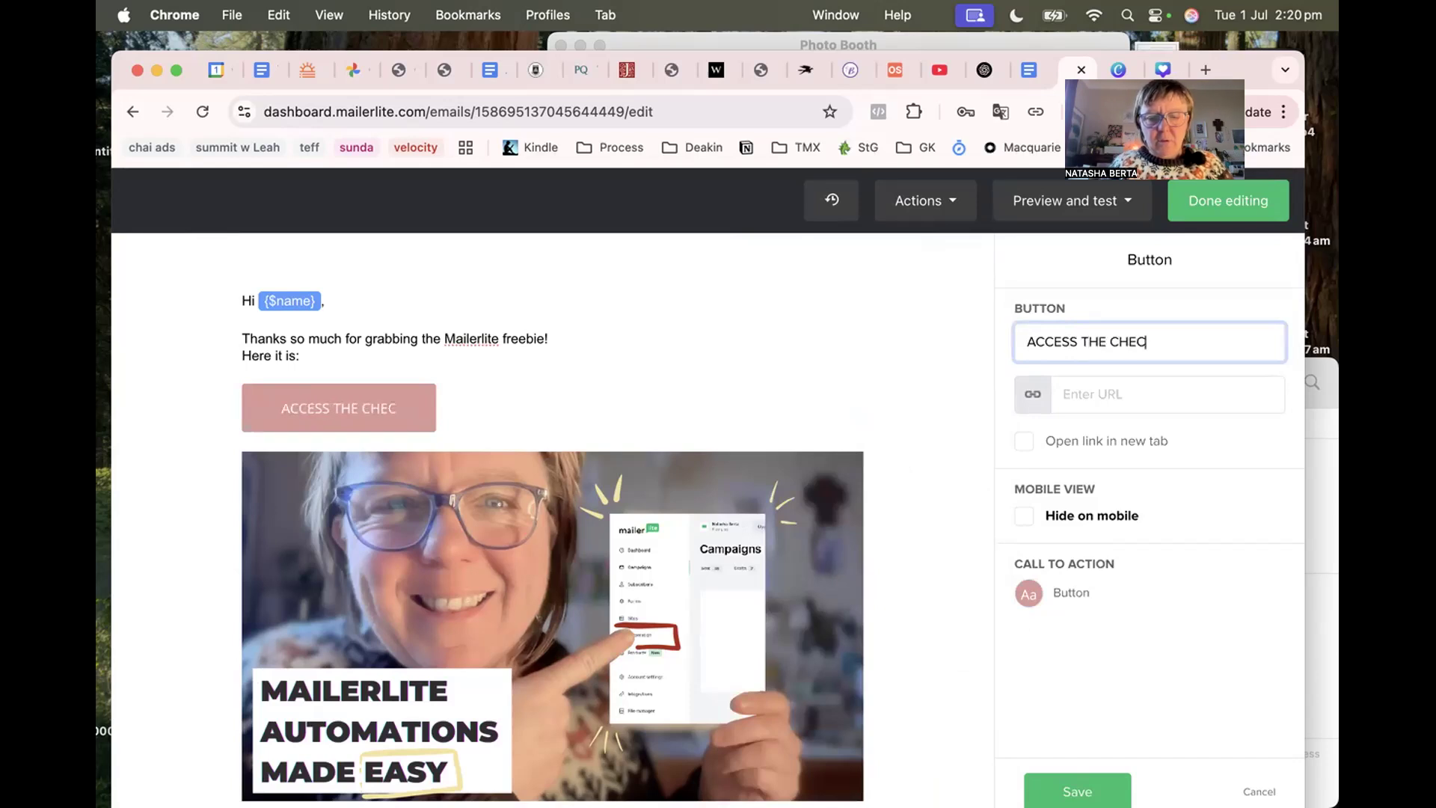
type("KLIST HERE")
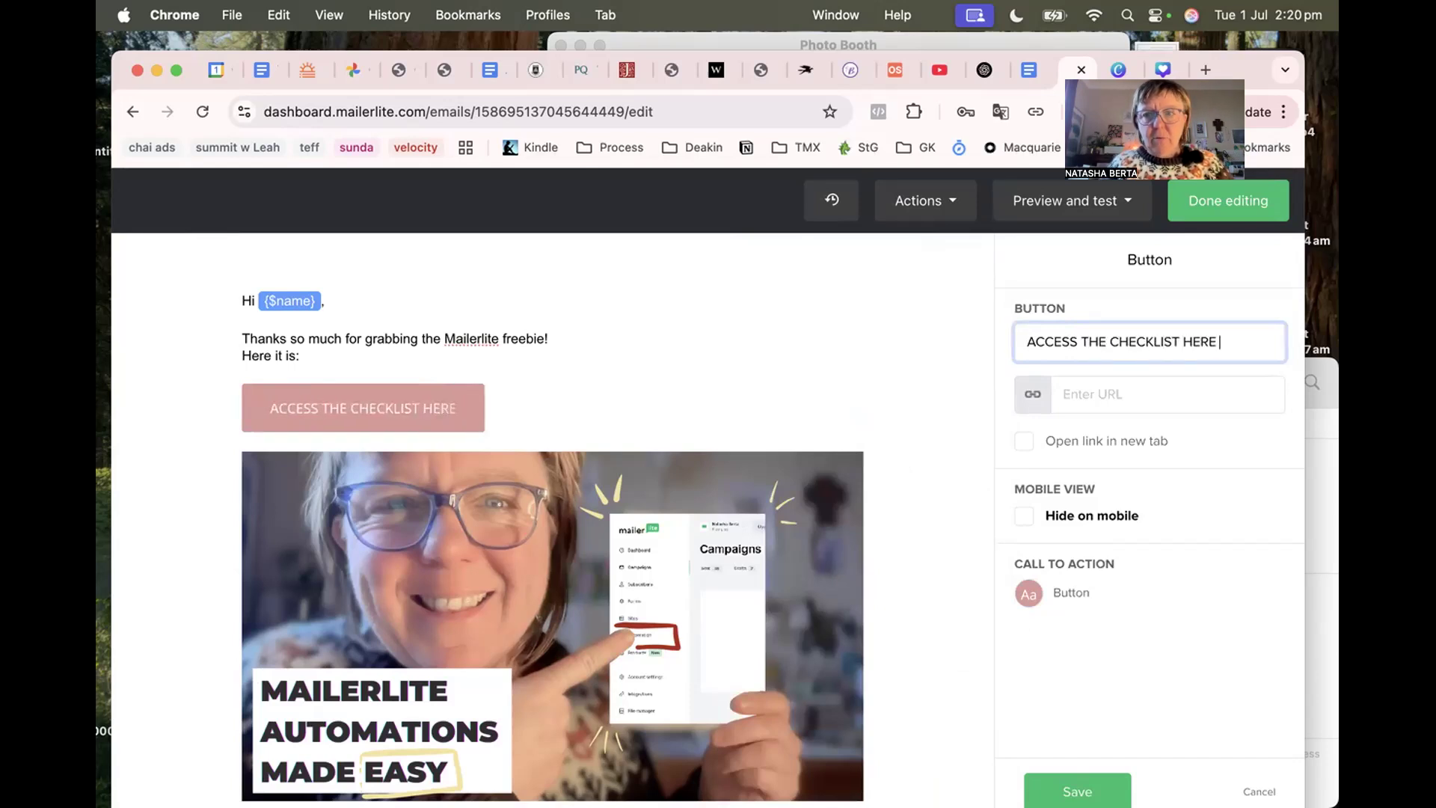
left_click(1084, 394)
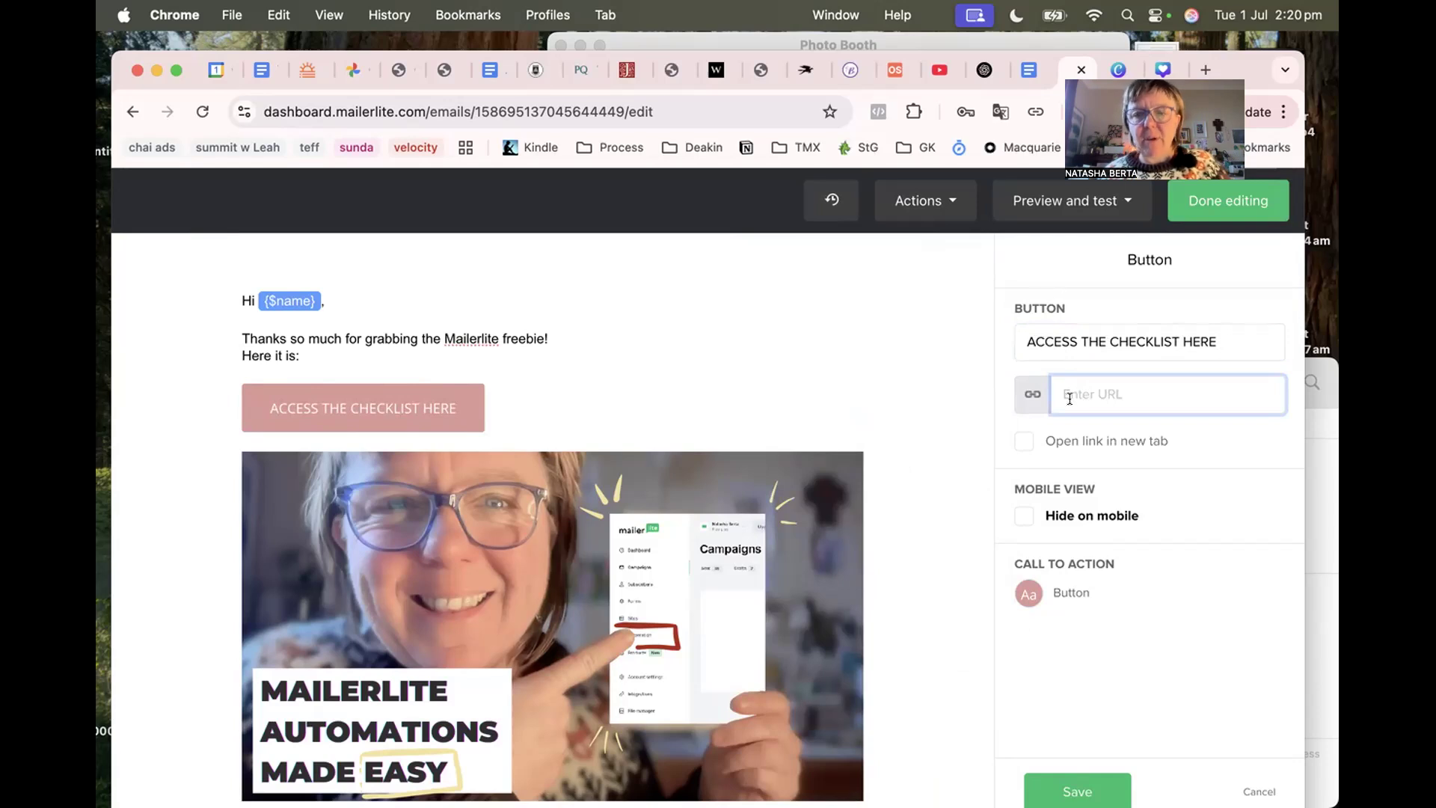
type("#")
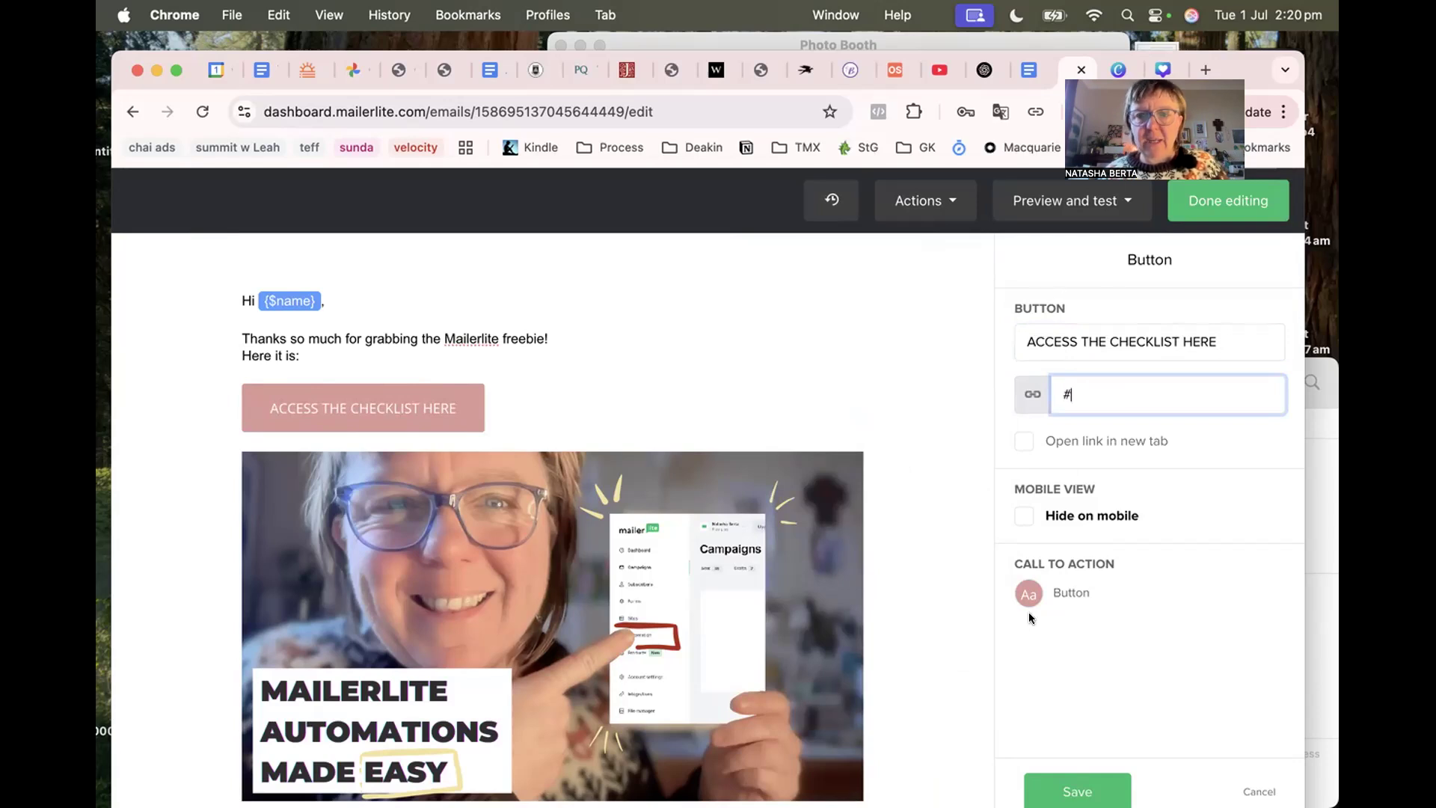
left_click(1022, 440)
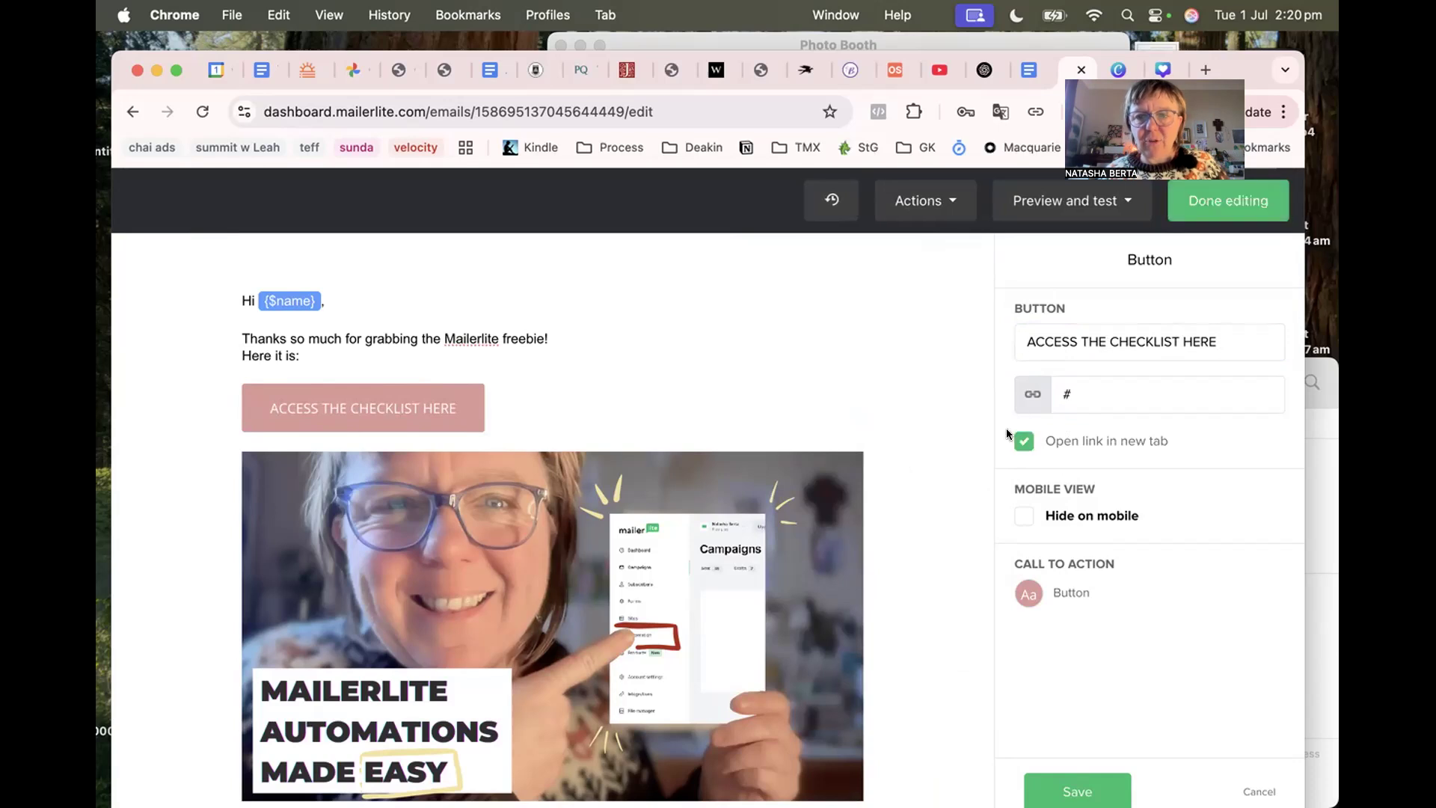
left_click(1062, 785)
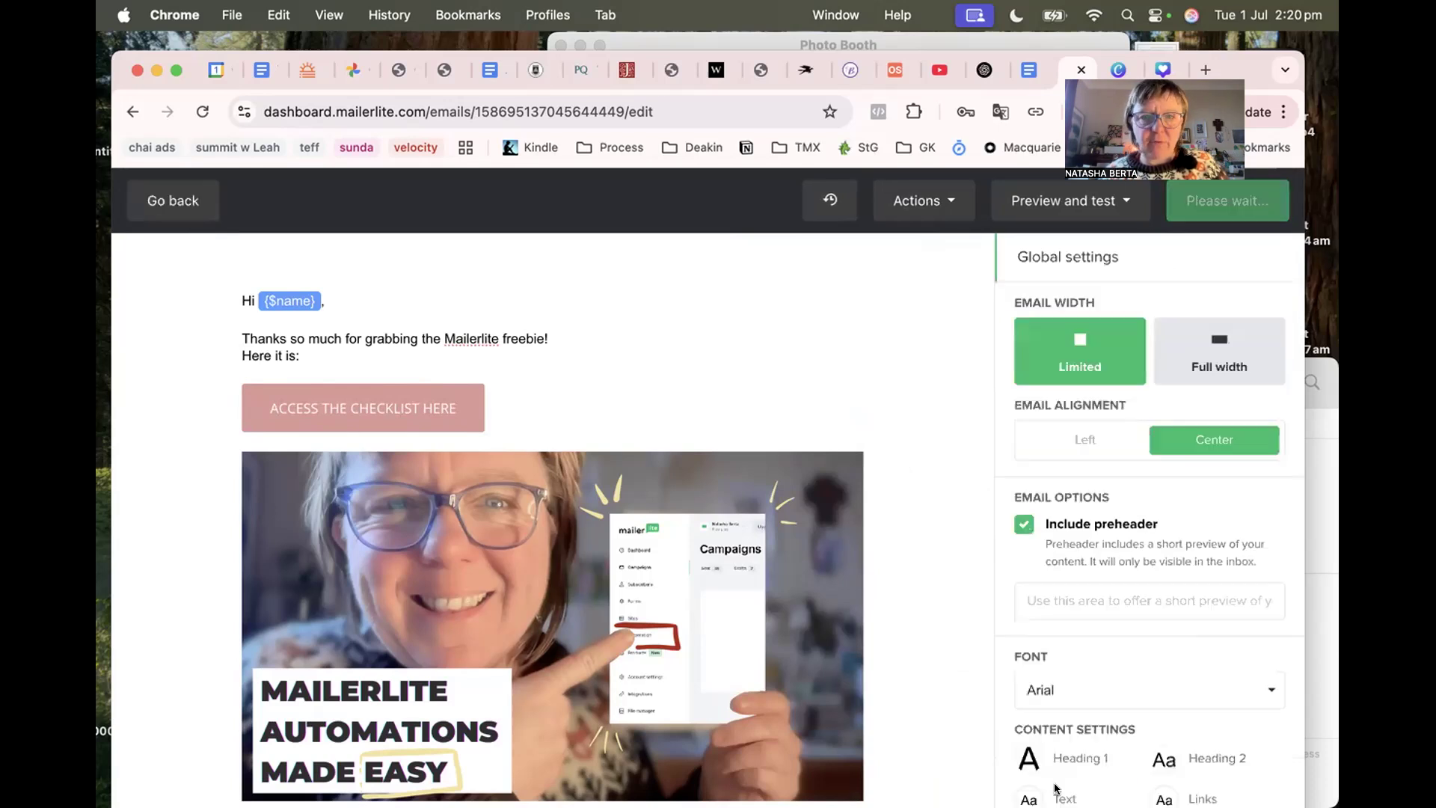
Centre-align the button in the email and save the style.
left_click(596, 406)
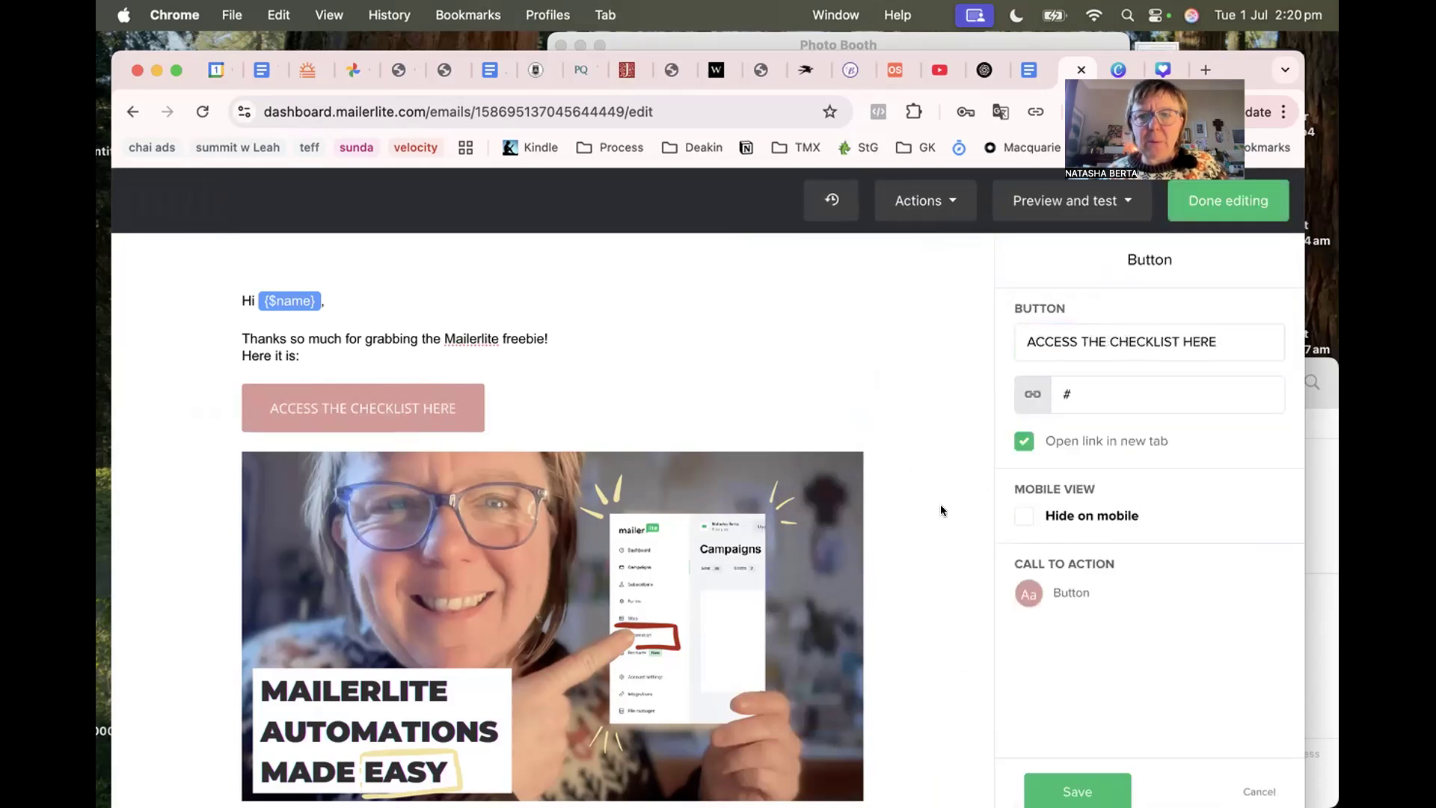
left_click(1038, 585)
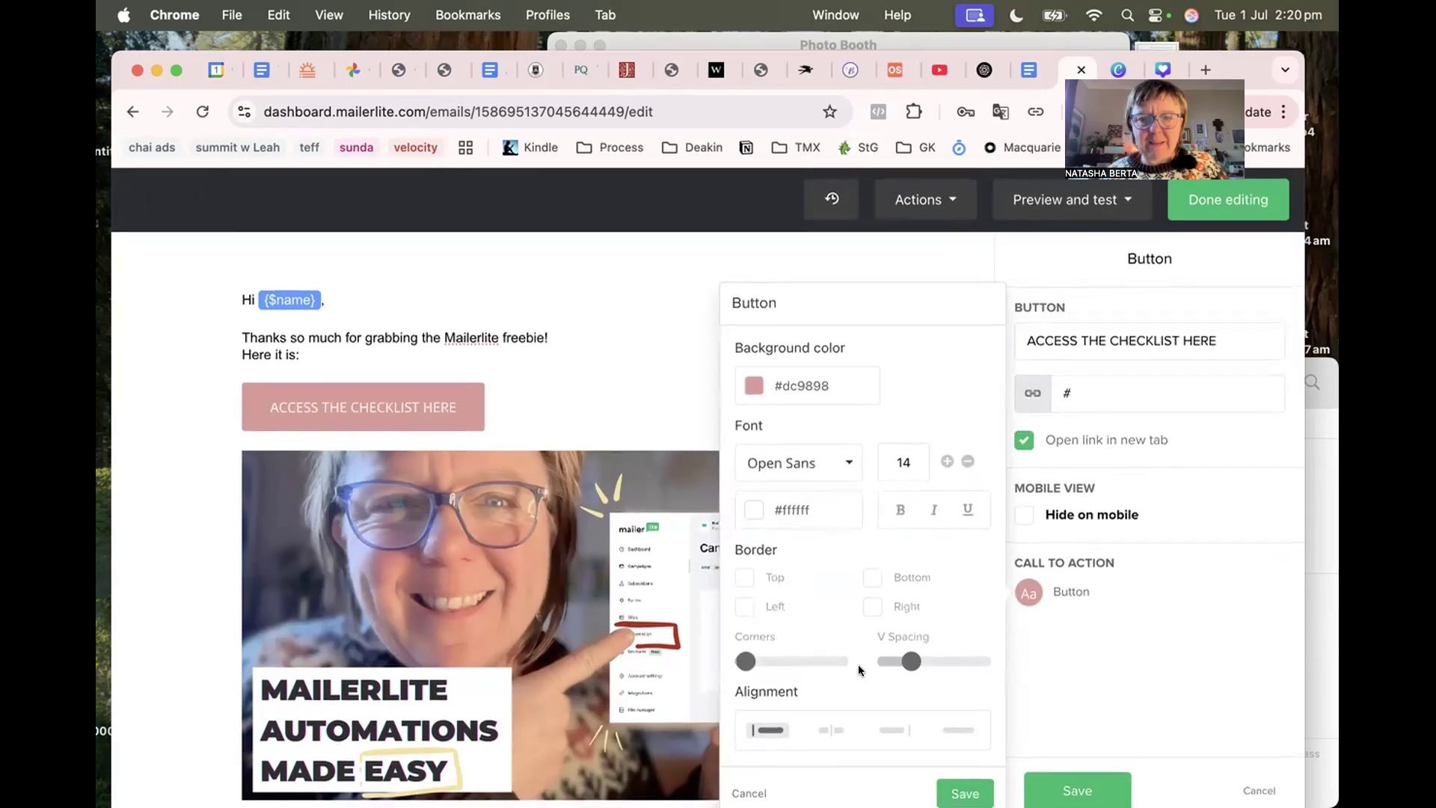
left_click(827, 730)
left_click(965, 795)
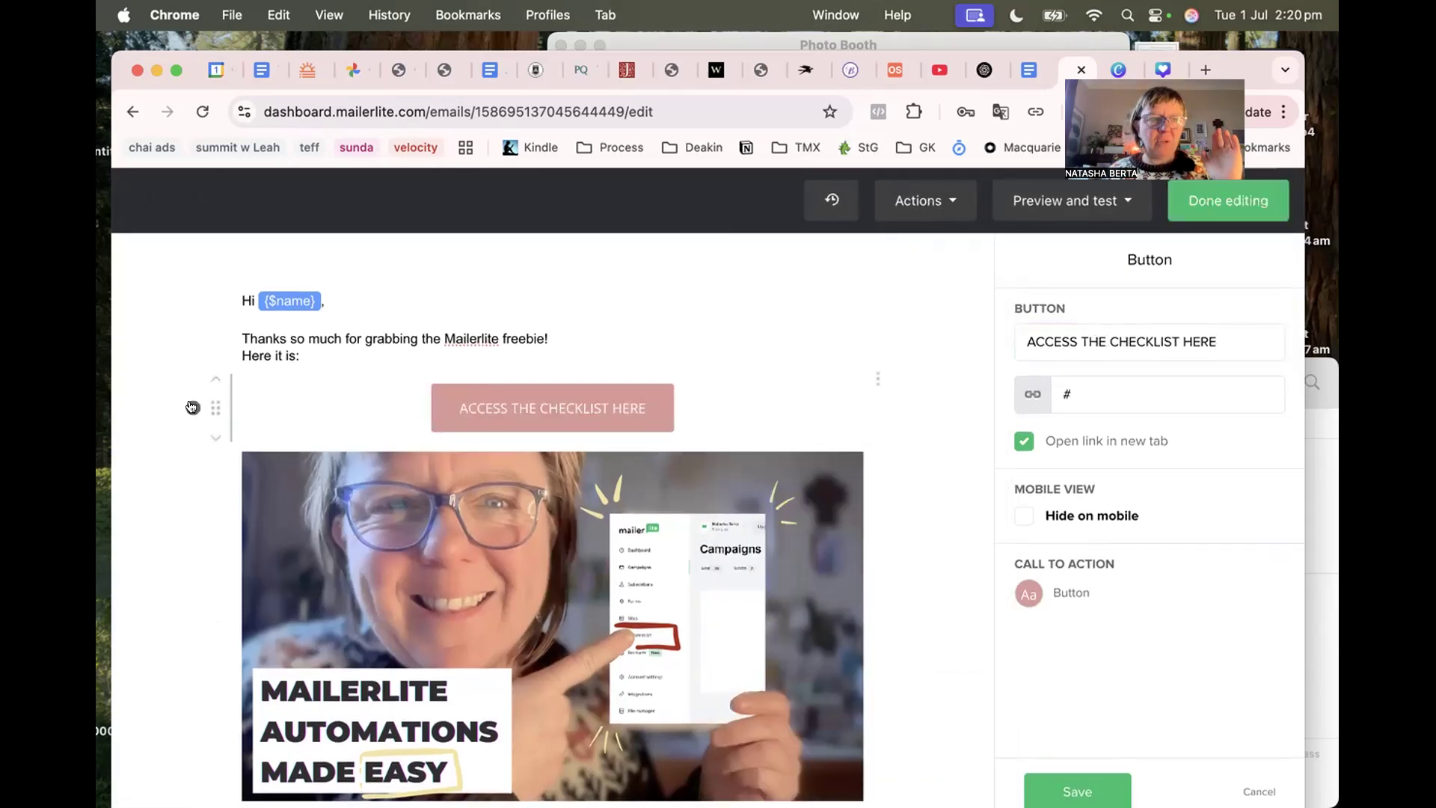
left_click(192, 407)
Insert a divider line below the checklist button.
scroll(310, 572, "down", 2)
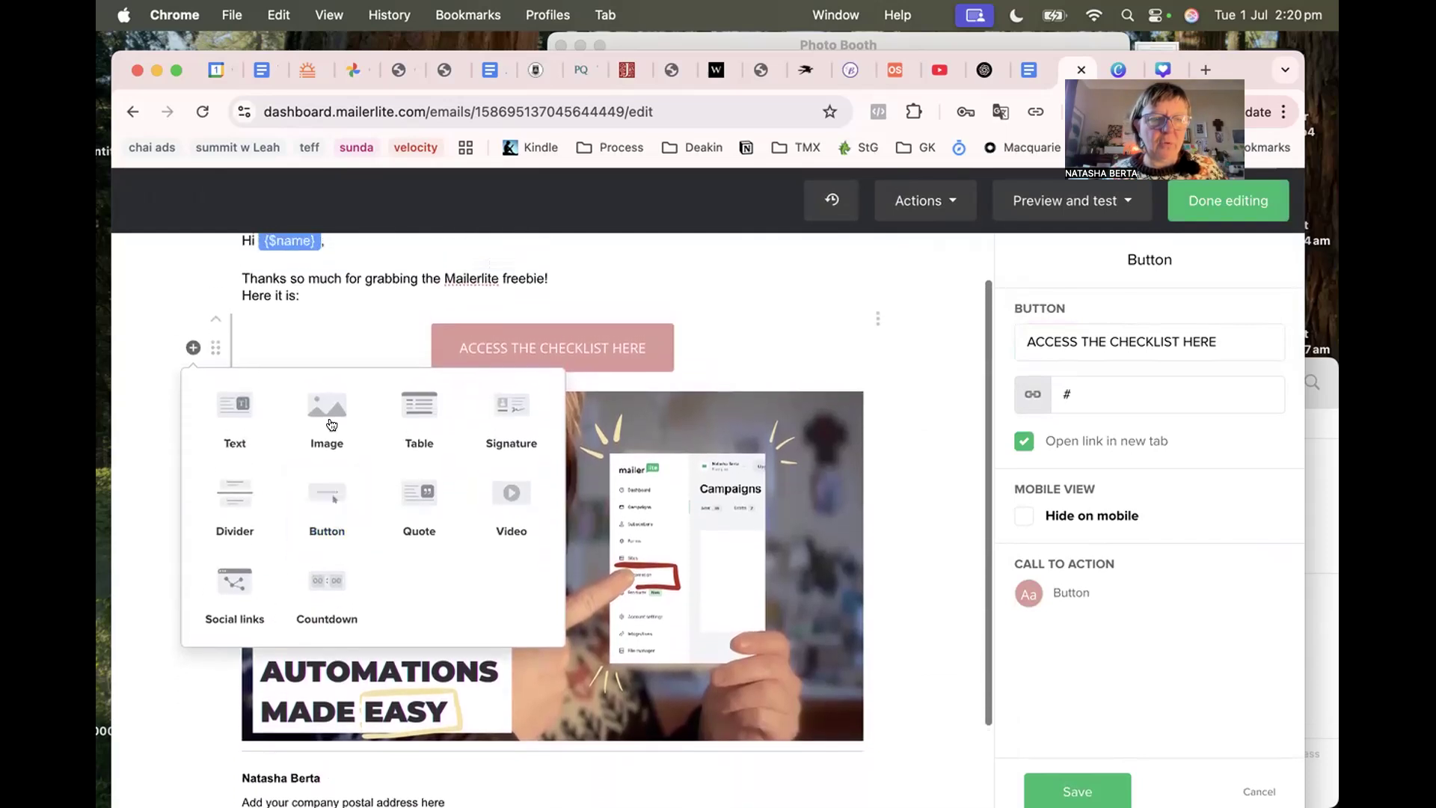
left_click(232, 496)
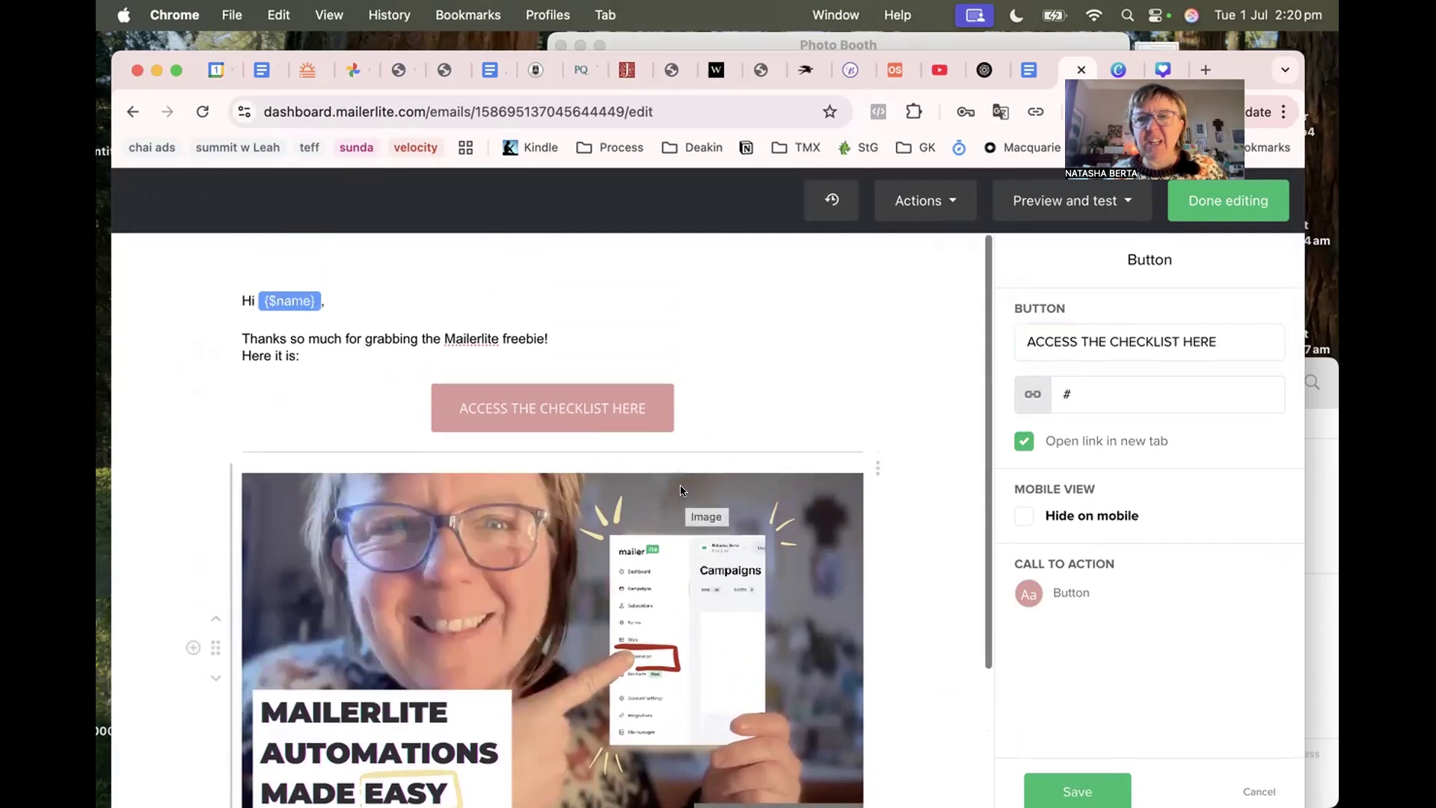
scroll(678, 486, "down", 3)
scroll(676, 482, "down", 1)
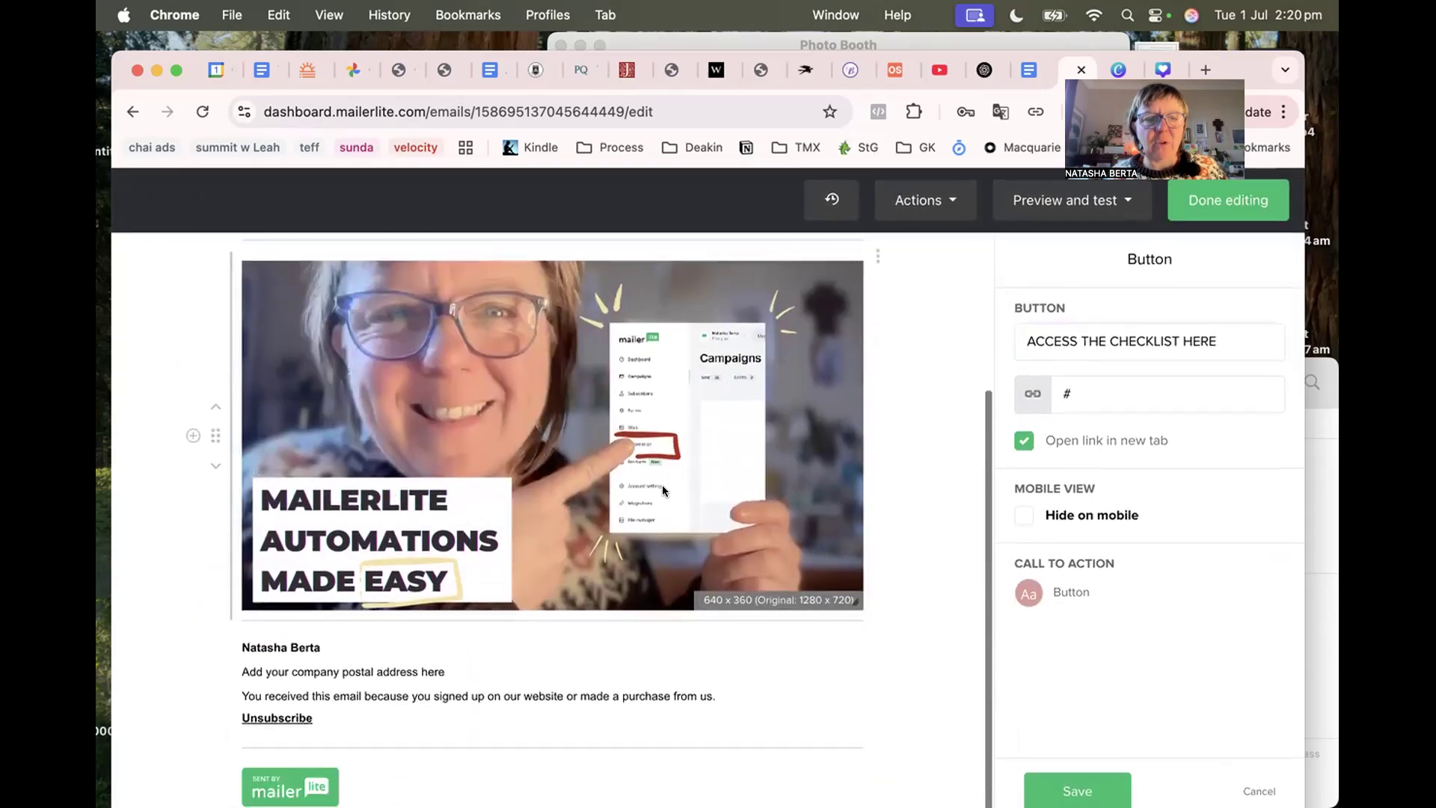
Add a text block below the image reading 'Seee you soon xx' with a second line 'Yo'.
left_click(192, 435)
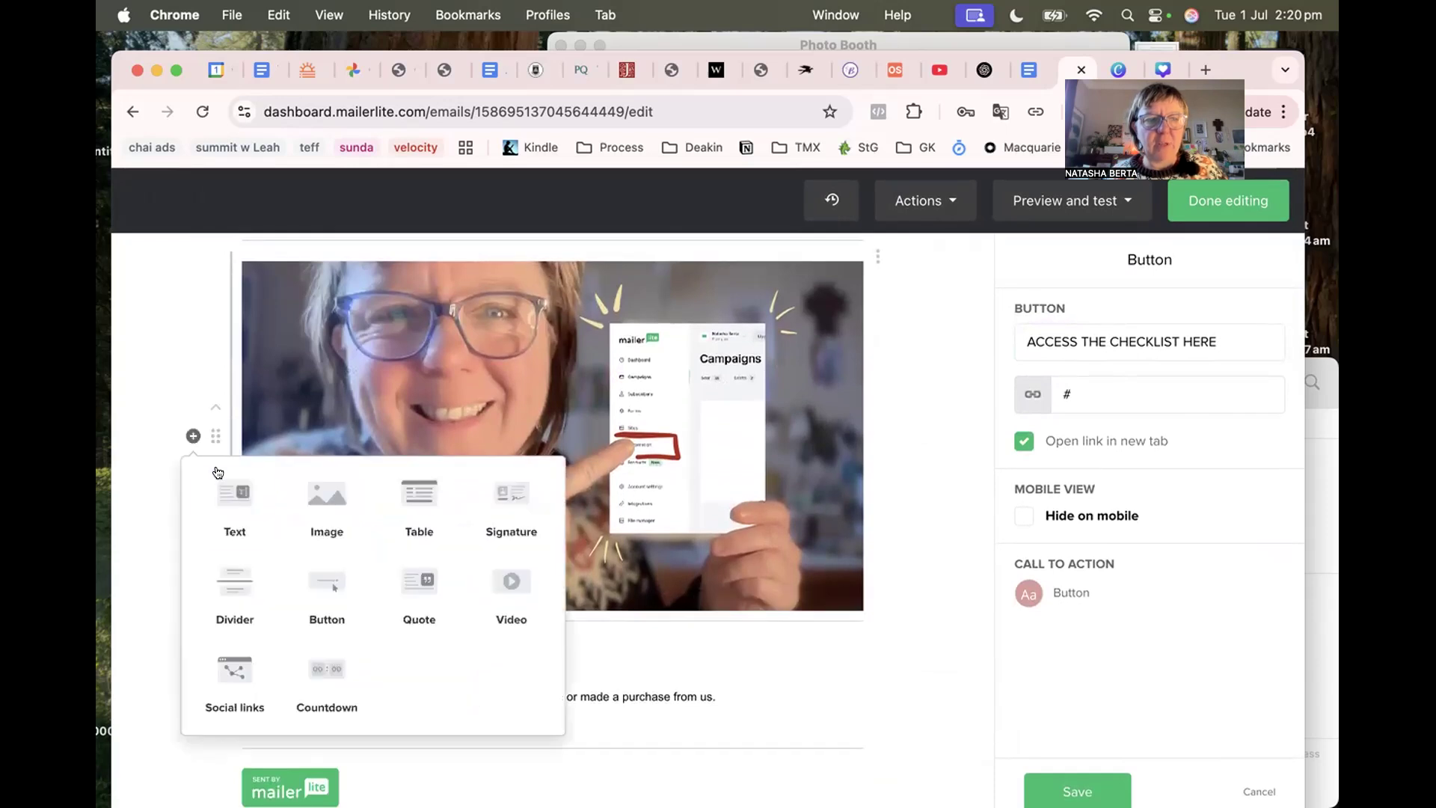
left_click(225, 494)
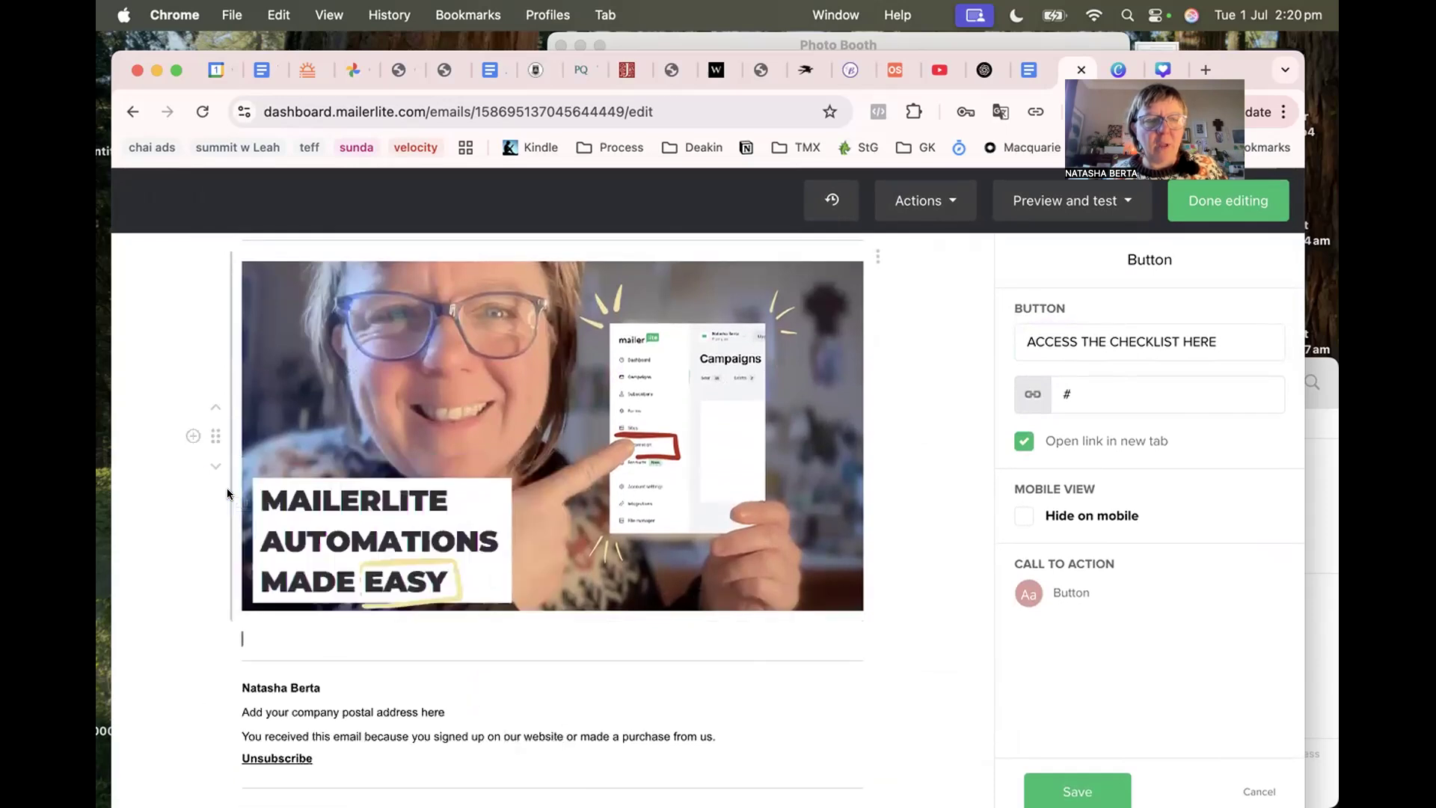
left_click(273, 632)
type("Seee you soo")
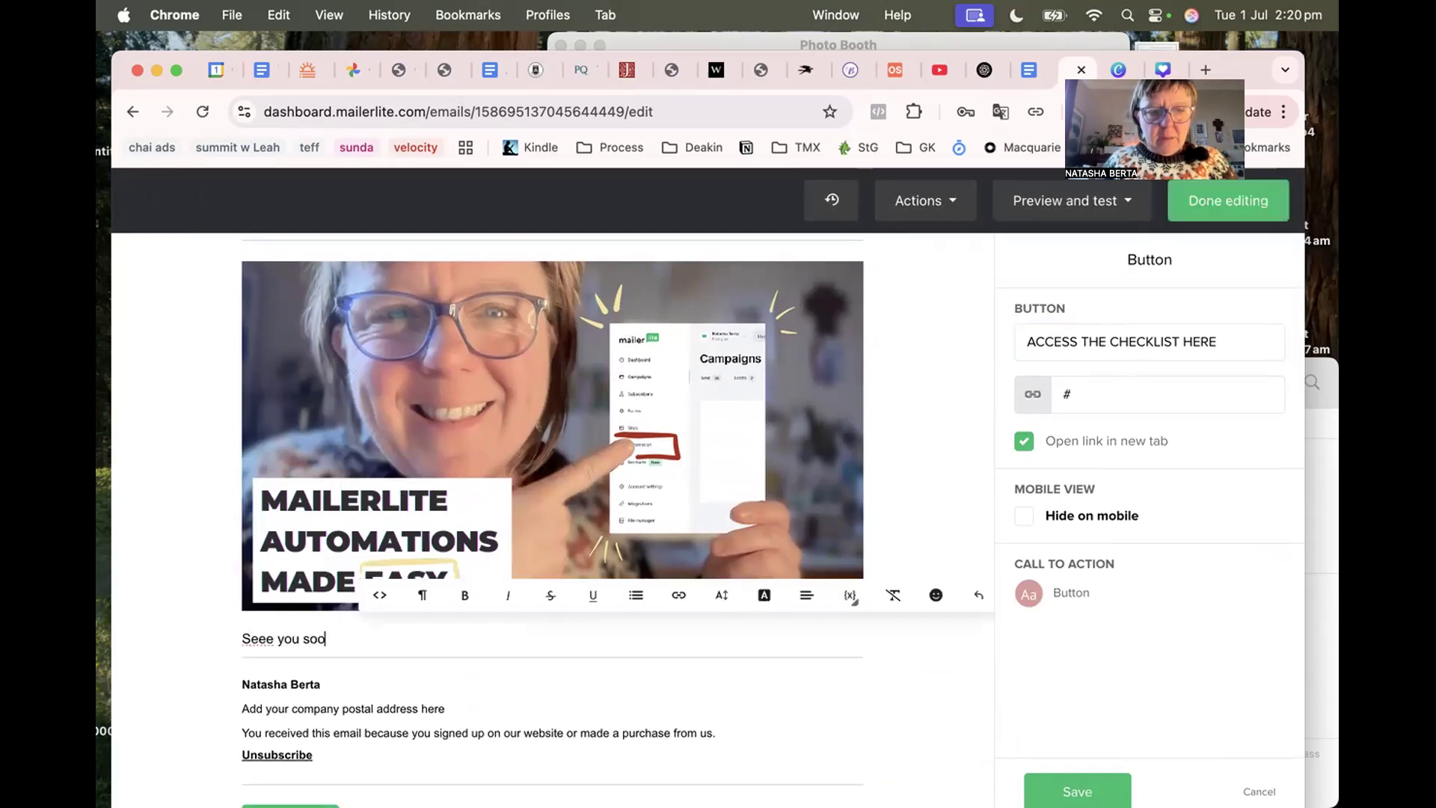
type("n xx")
key("Return")
type("Yo")
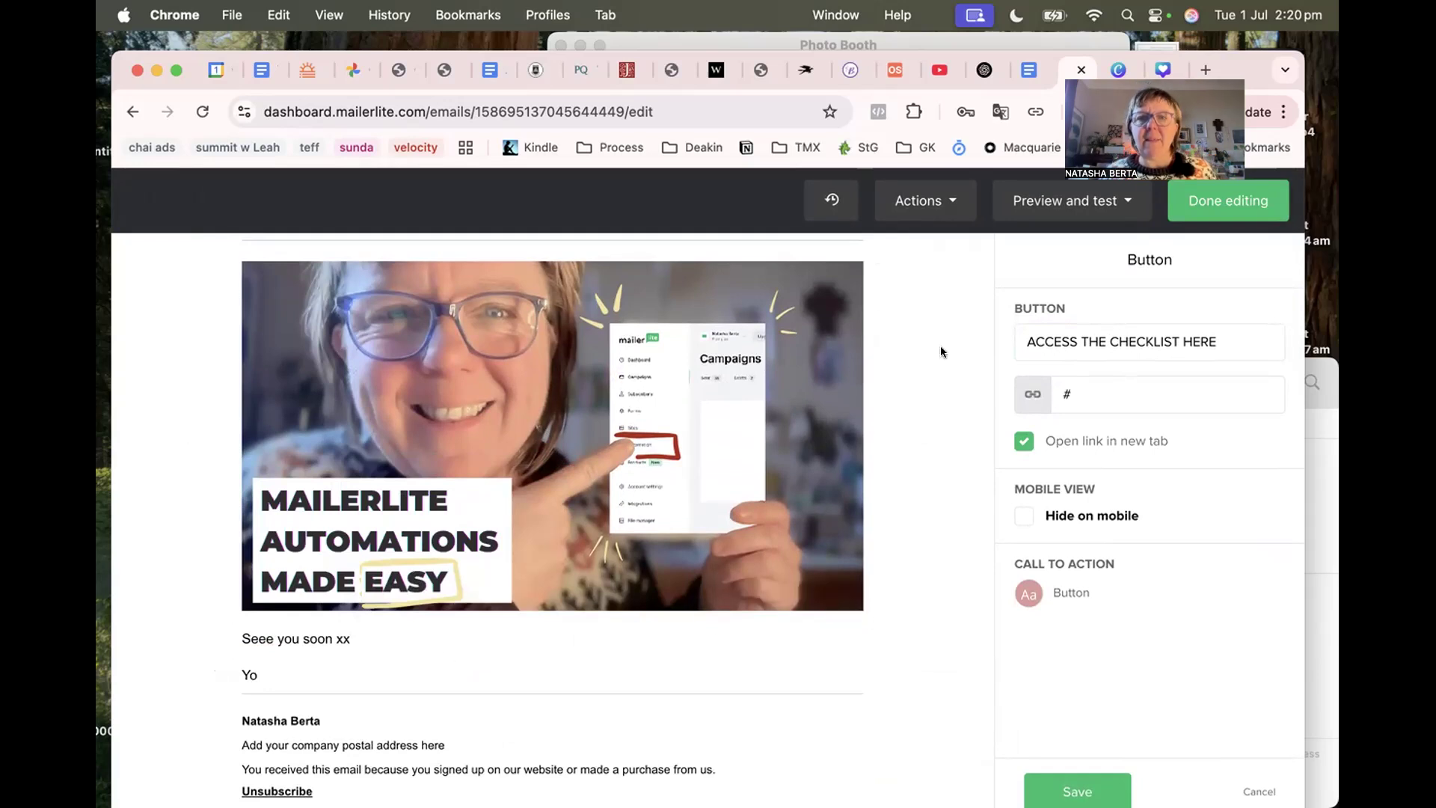
Glance at the block-removal and preview options, then save the button settings.
left_click(951, 198)
left_click(945, 302)
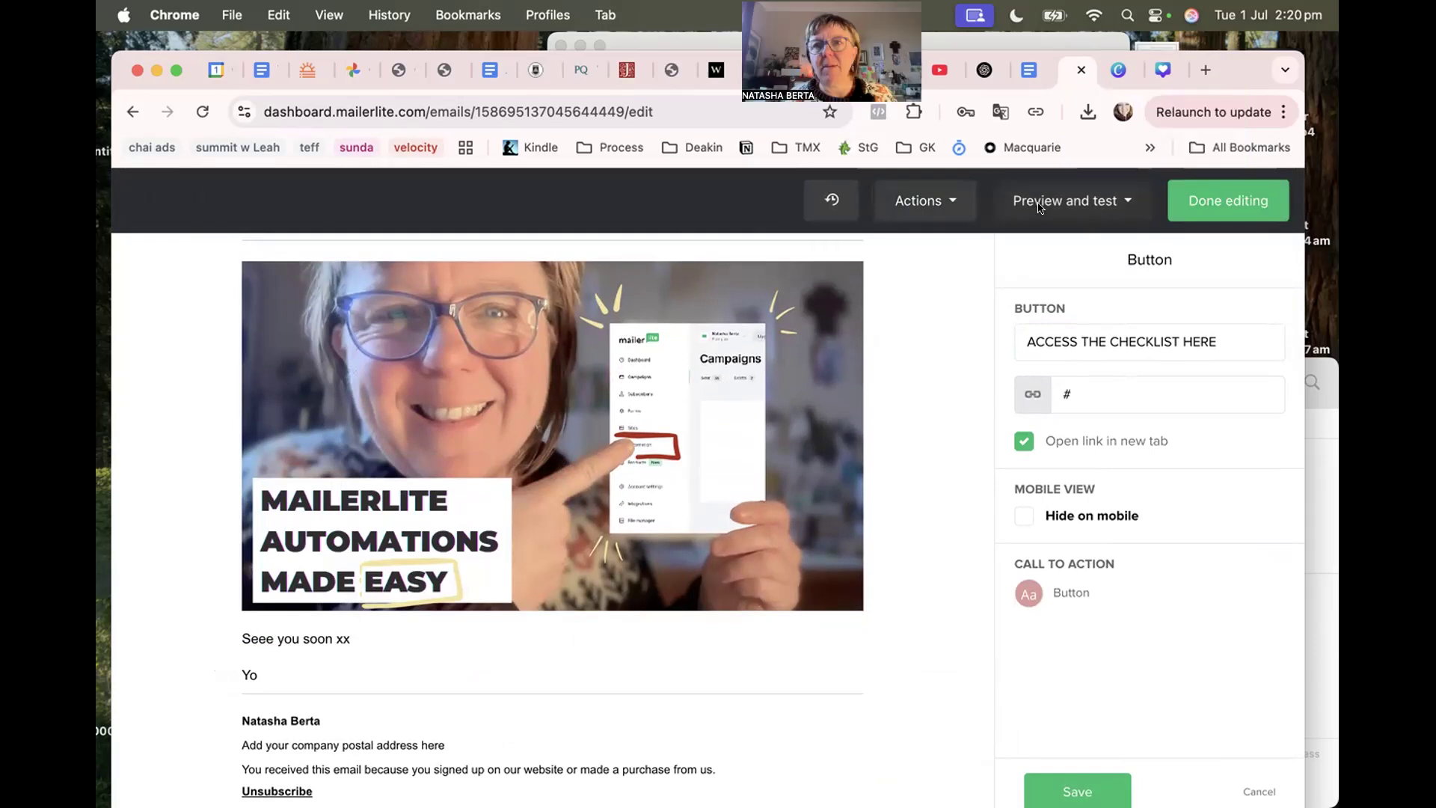
left_click(1123, 207)
left_click(886, 336)
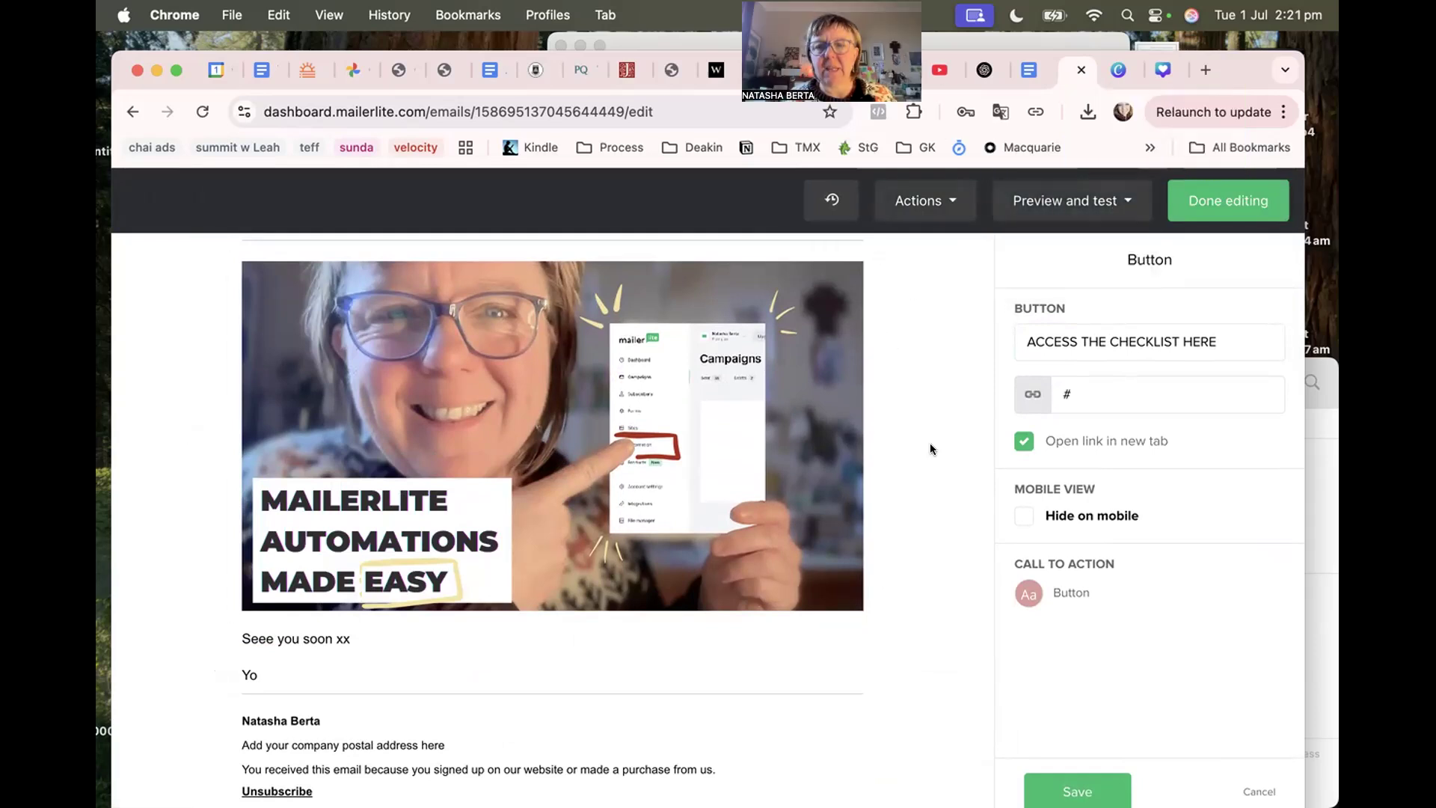
left_click(1071, 785)
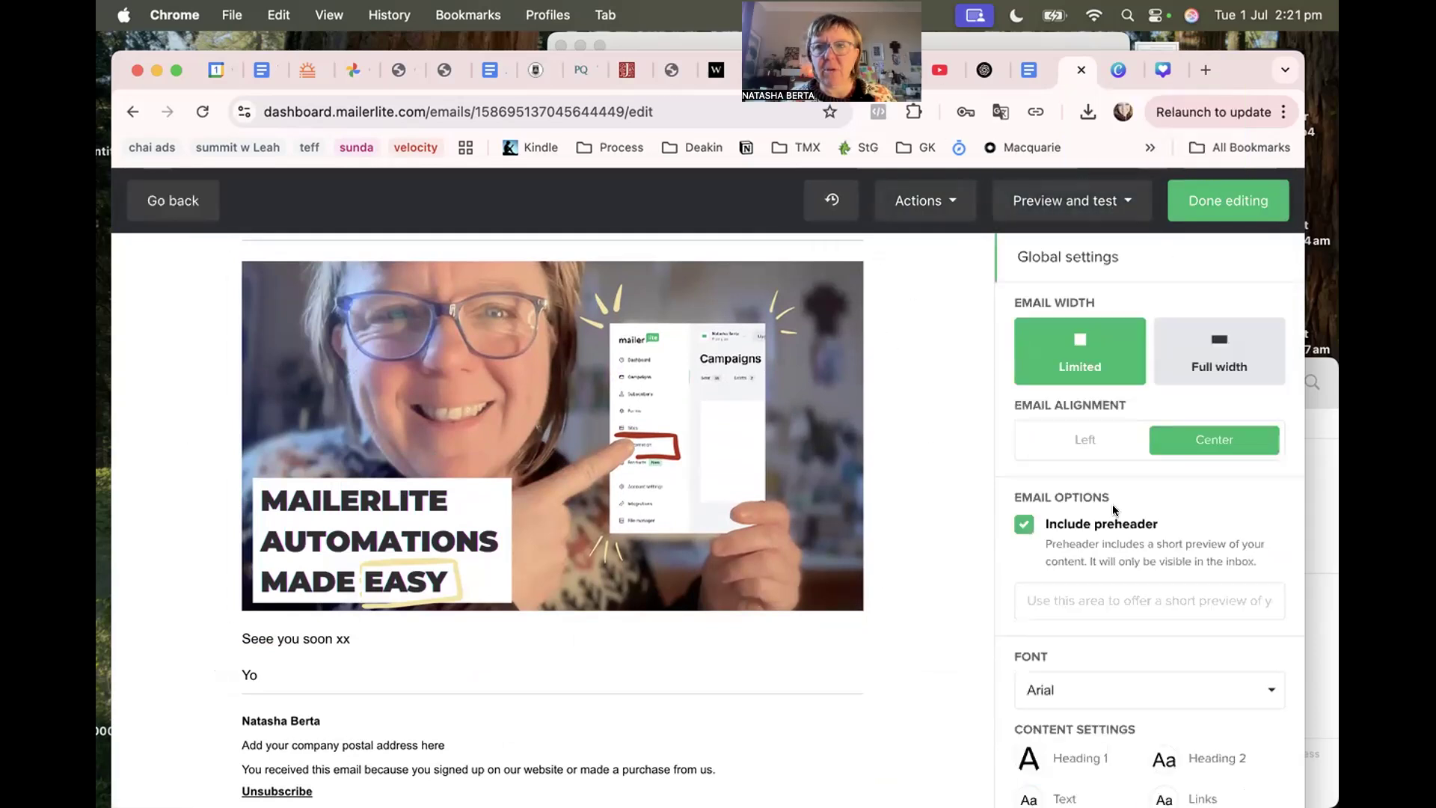
Review the preview options and the email's recent changes list.
left_click(925, 200)
left_click(1047, 202)
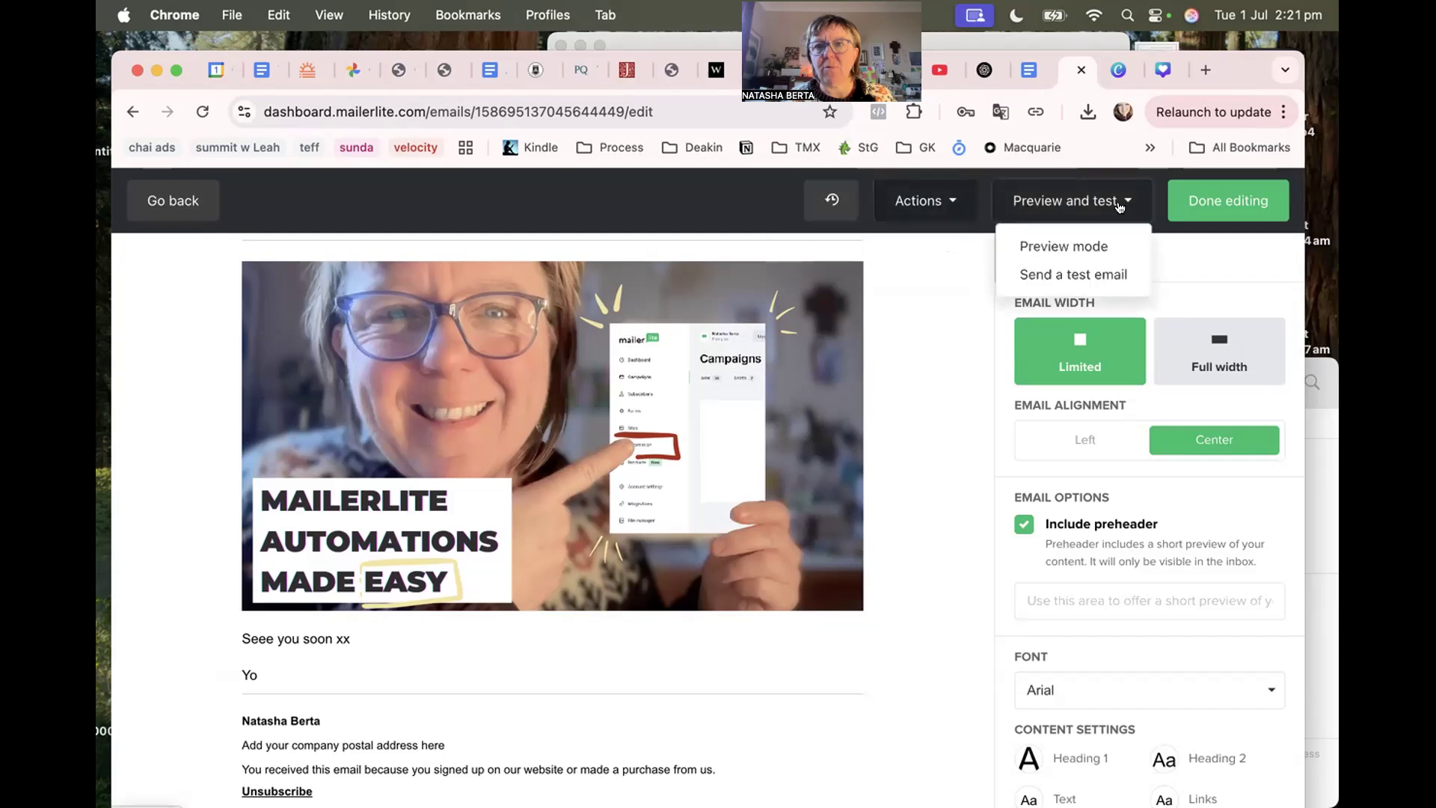
left_click(906, 581)
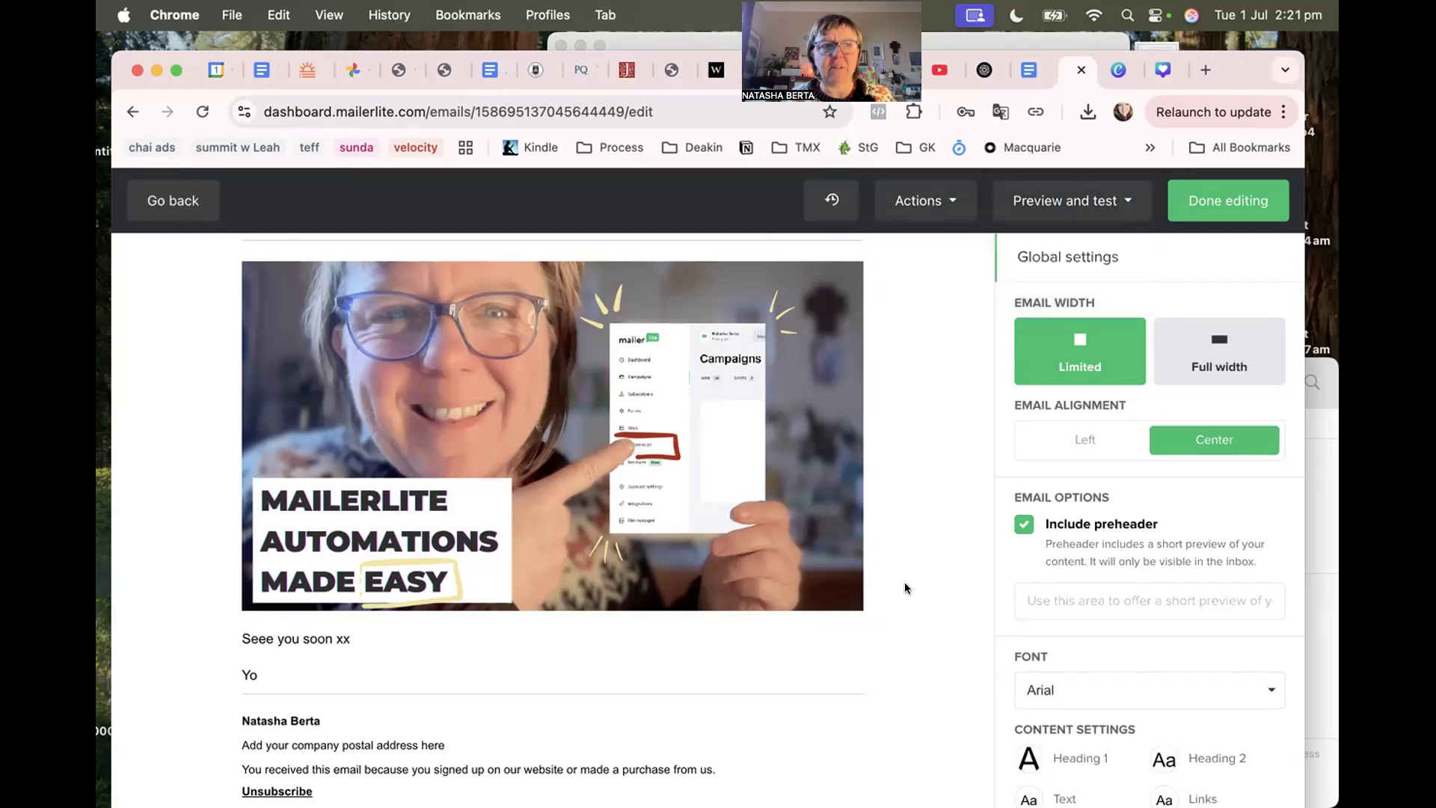
left_click(827, 199)
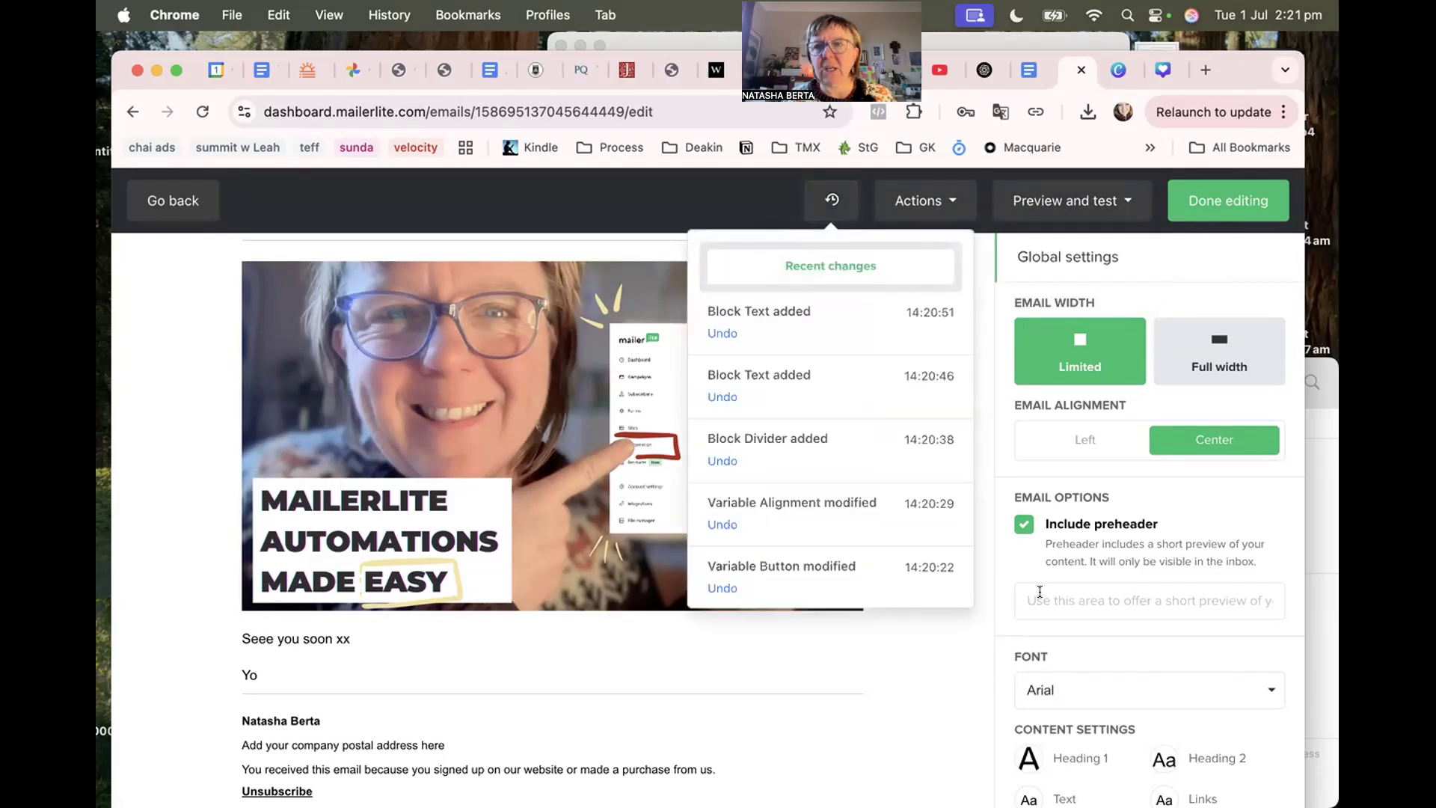
left_click(1188, 261)
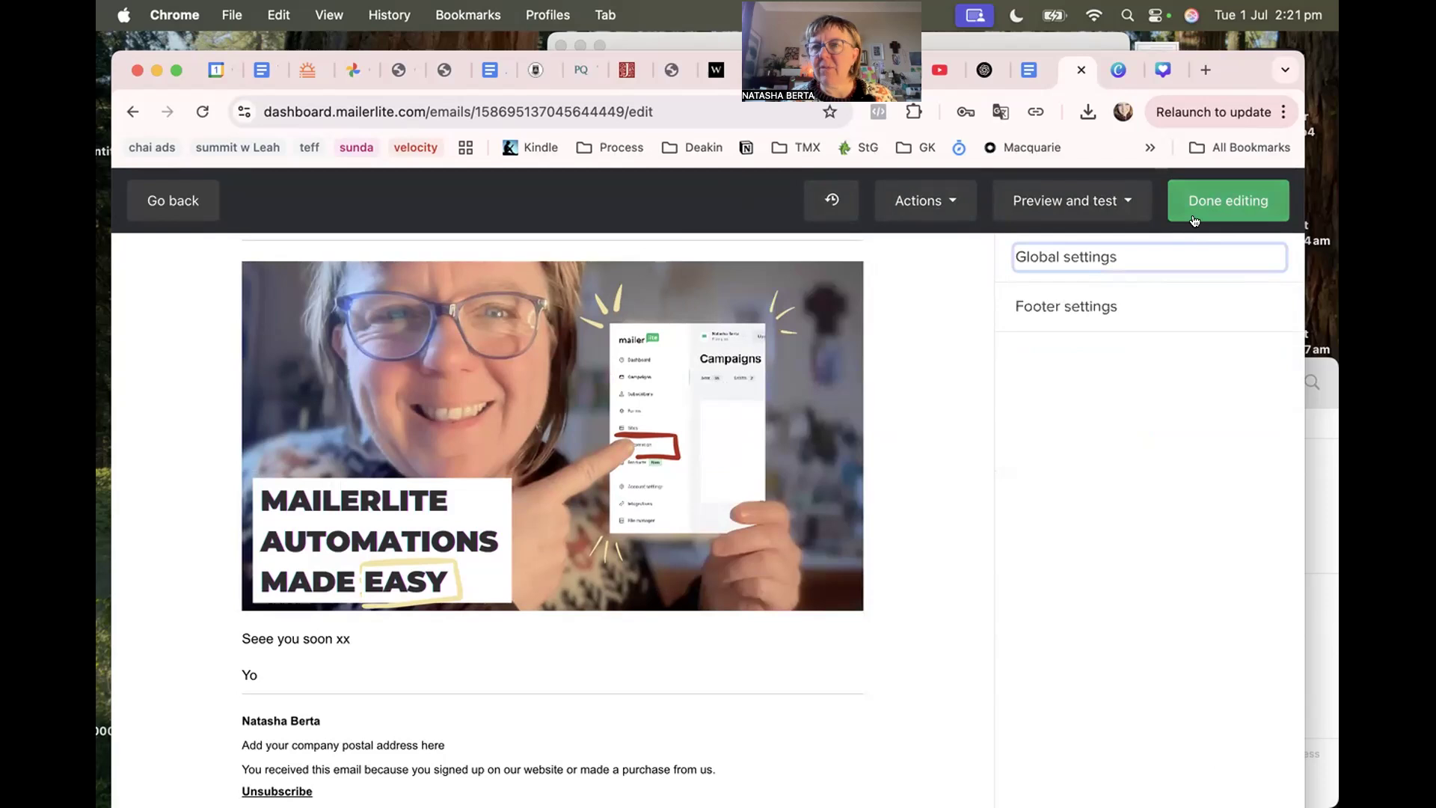
Bring up the Footer settings with its Text and Links options.
scroll(837, 479, "down", 2)
scroll(814, 520, "up", 5)
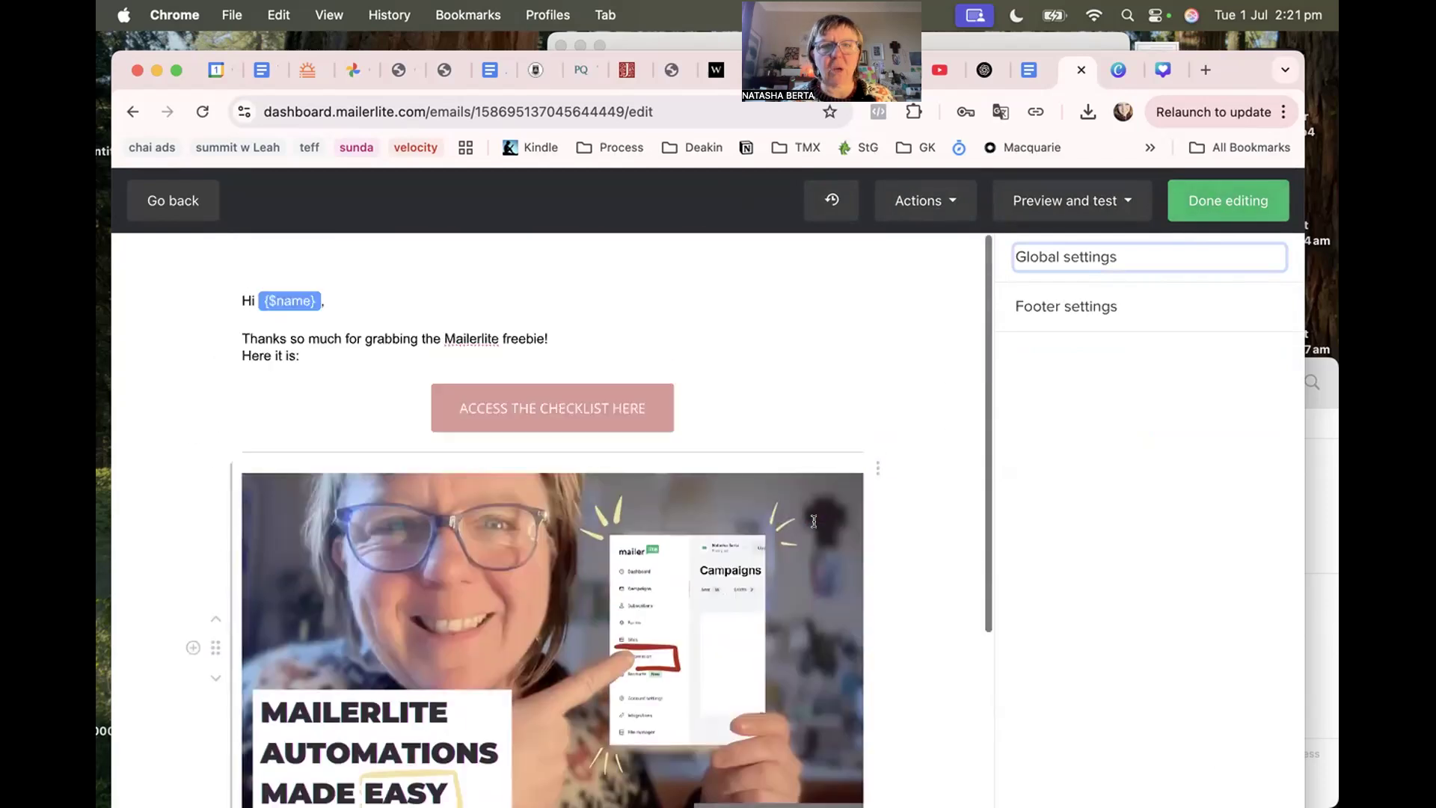
scroll(724, 522, "down", 3)
scroll(724, 522, "up", 3)
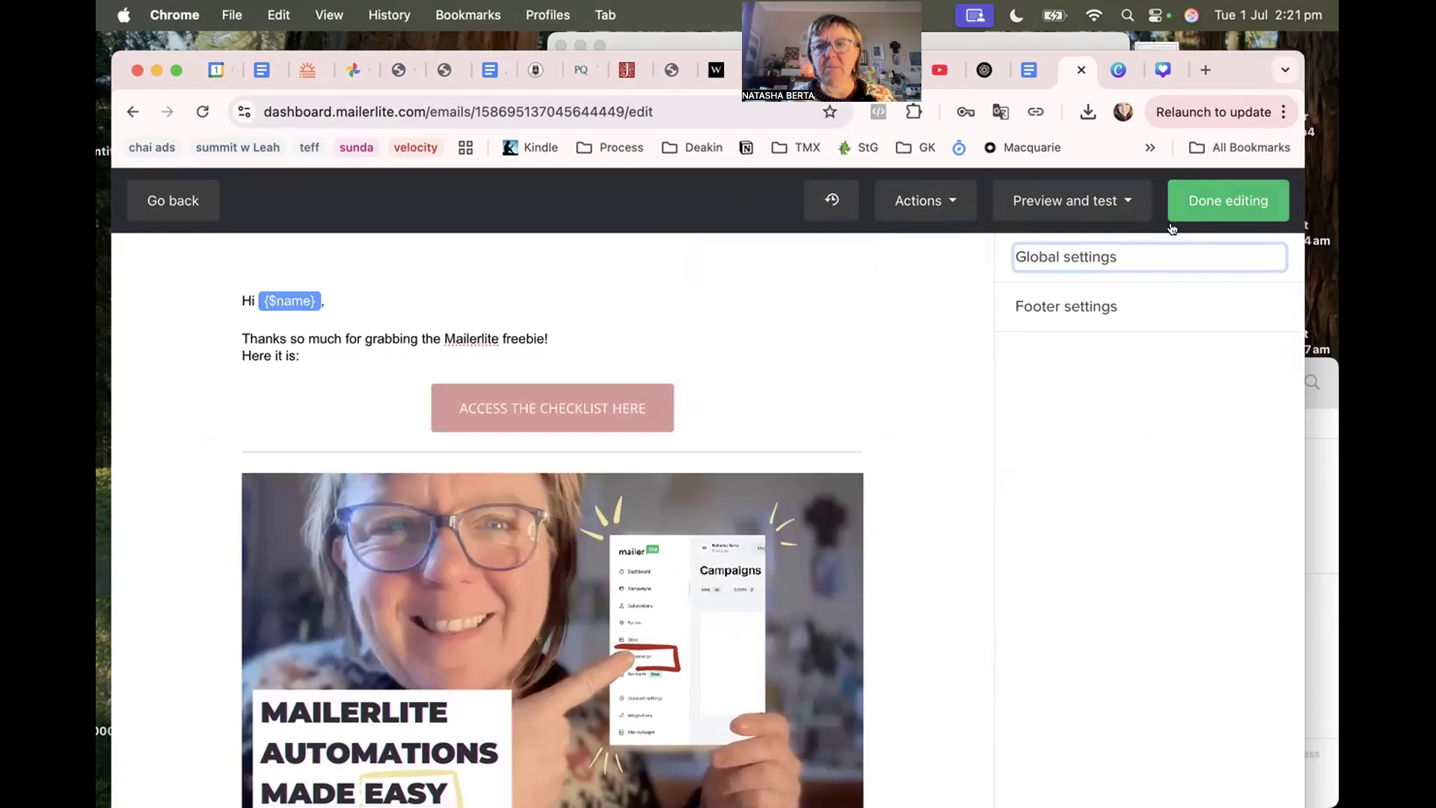
left_click(1107, 308)
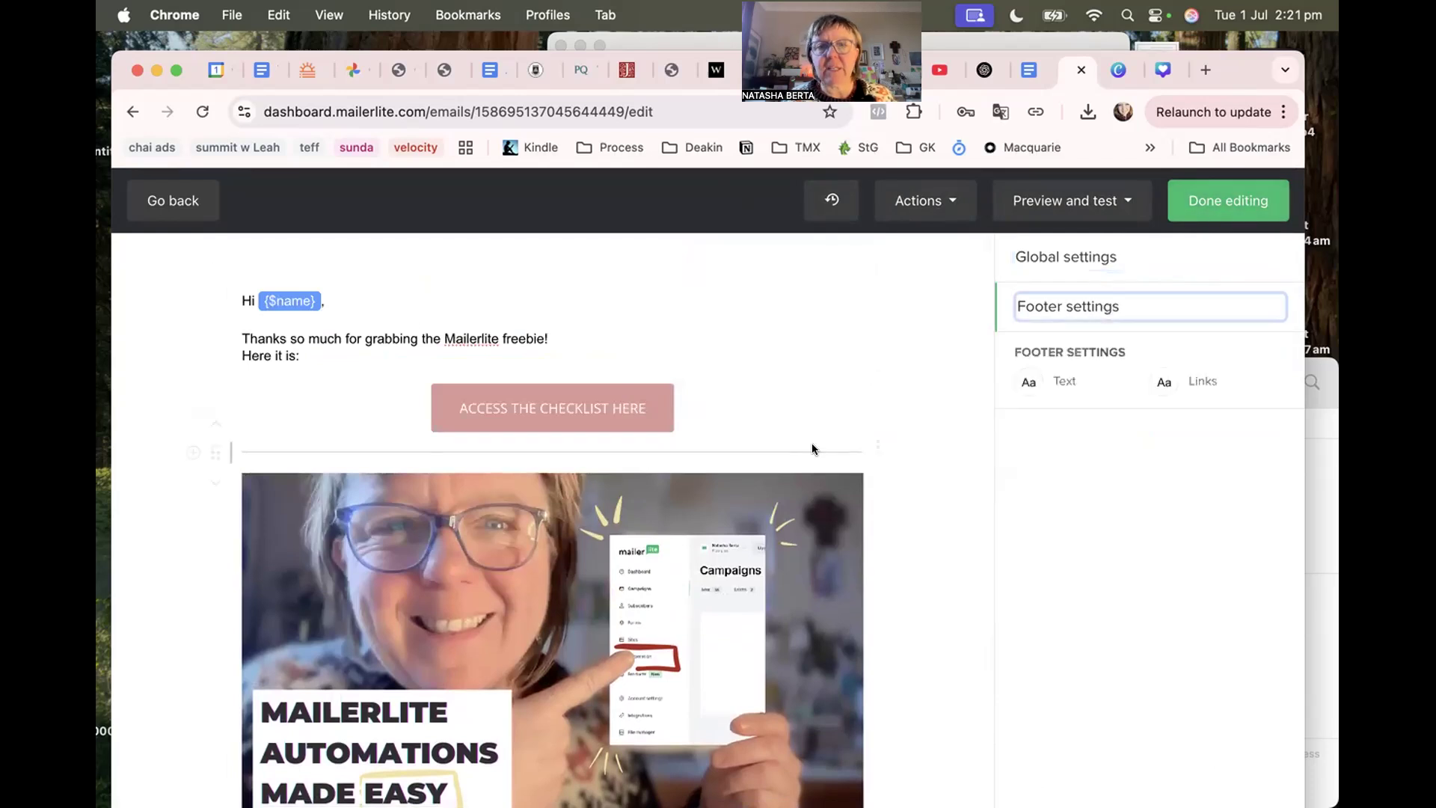
scroll(811, 447, "down", 4)
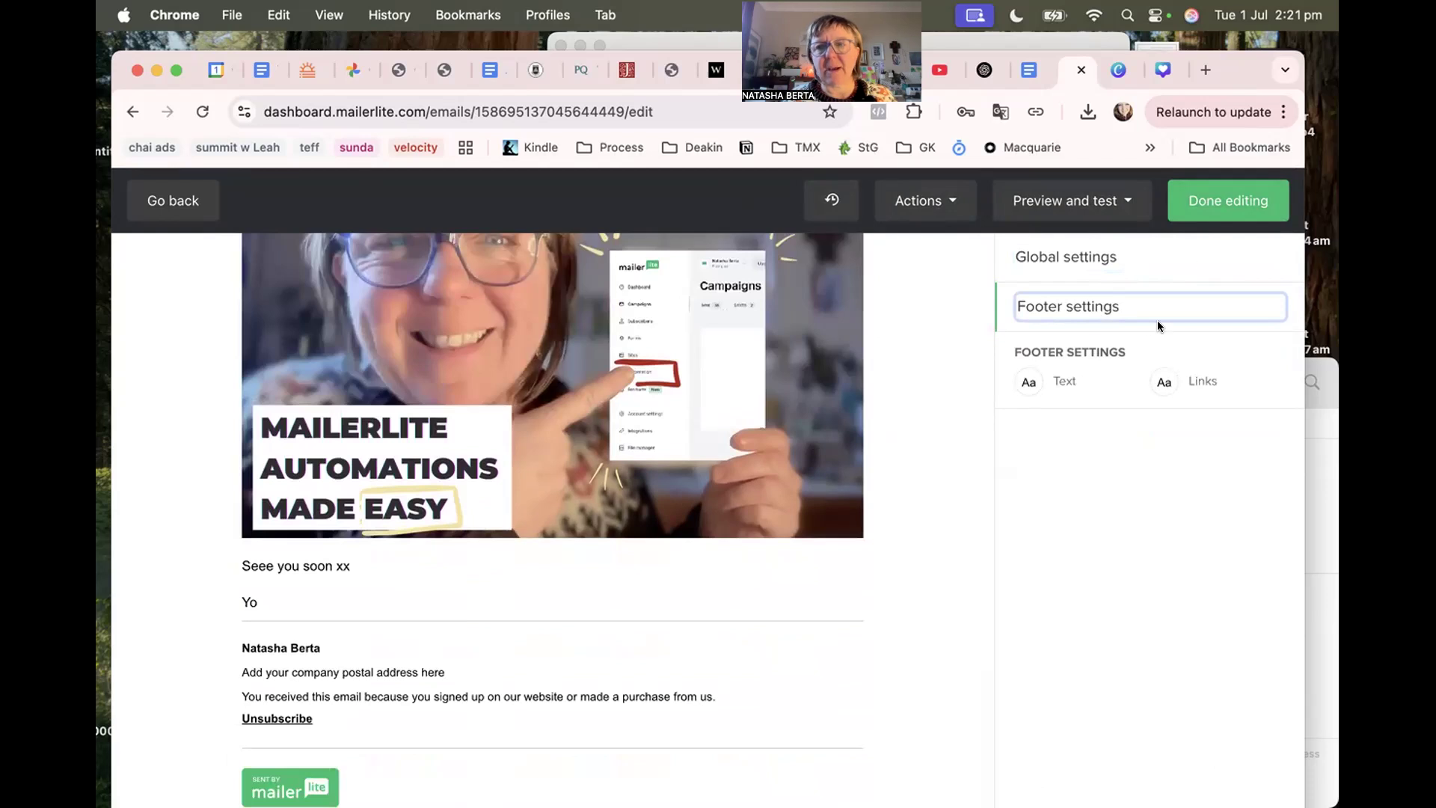
Back in the workflow, add a Delay step waiting 4 day(s) and save it.
left_click(1202, 199)
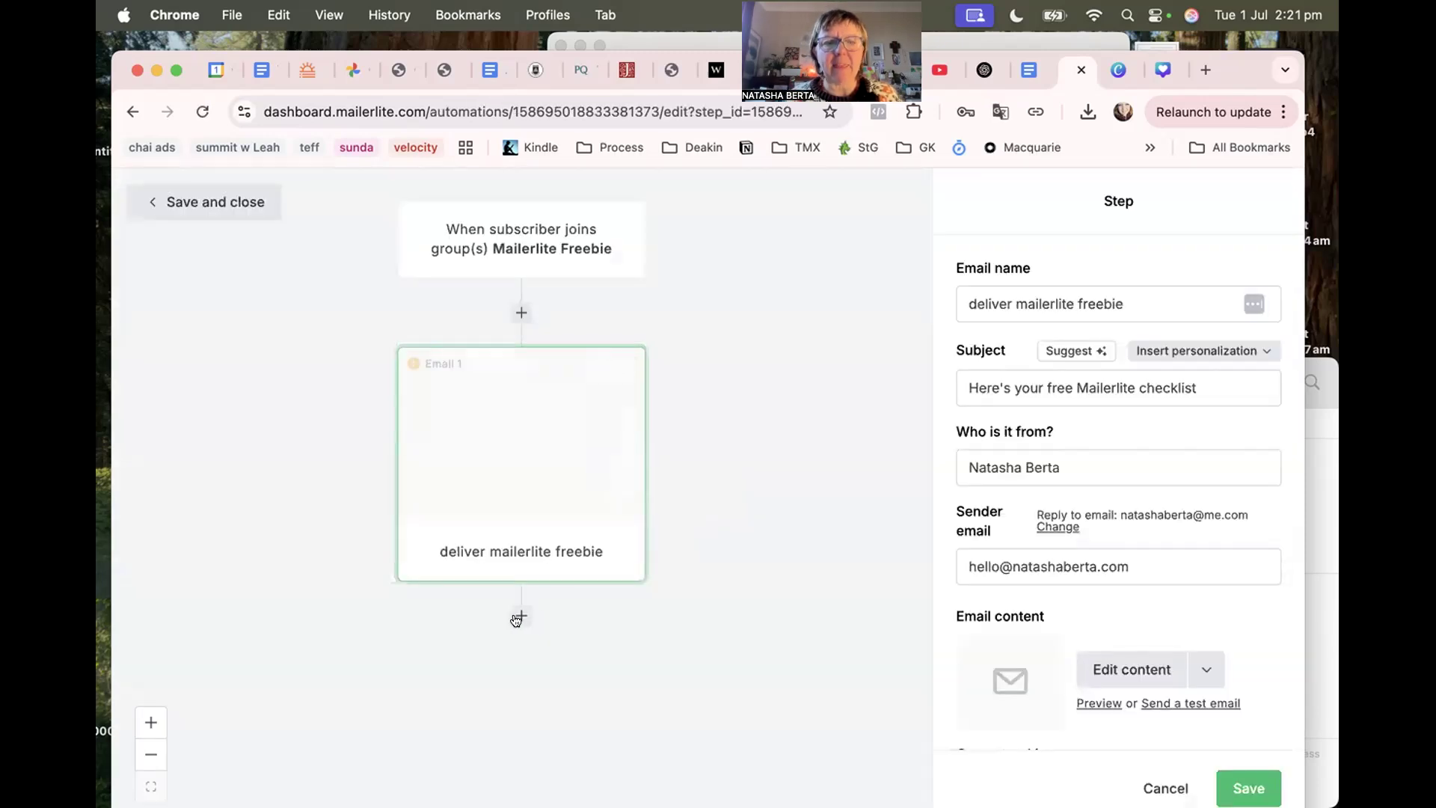
left_click(521, 617)
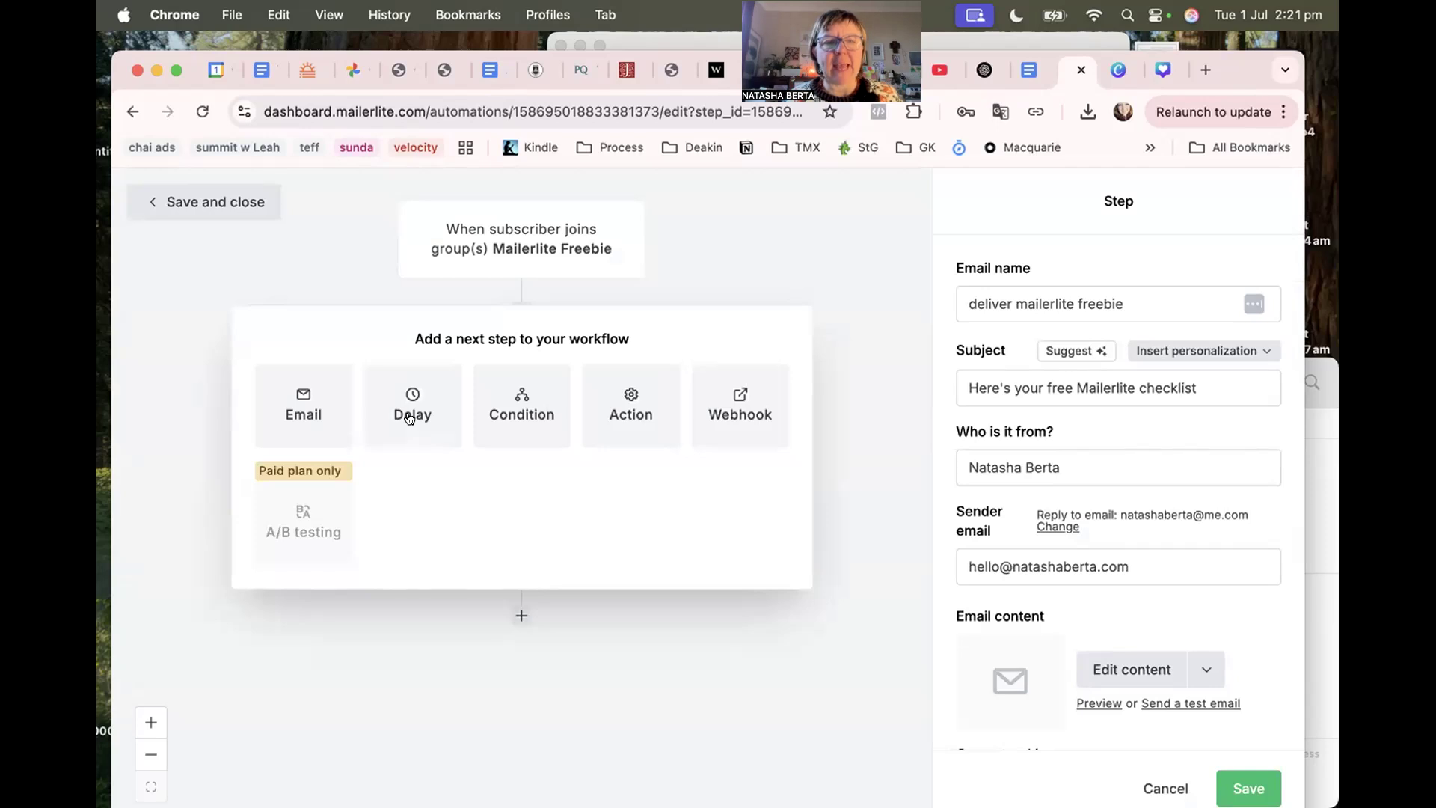
left_click(410, 419)
left_click(960, 303)
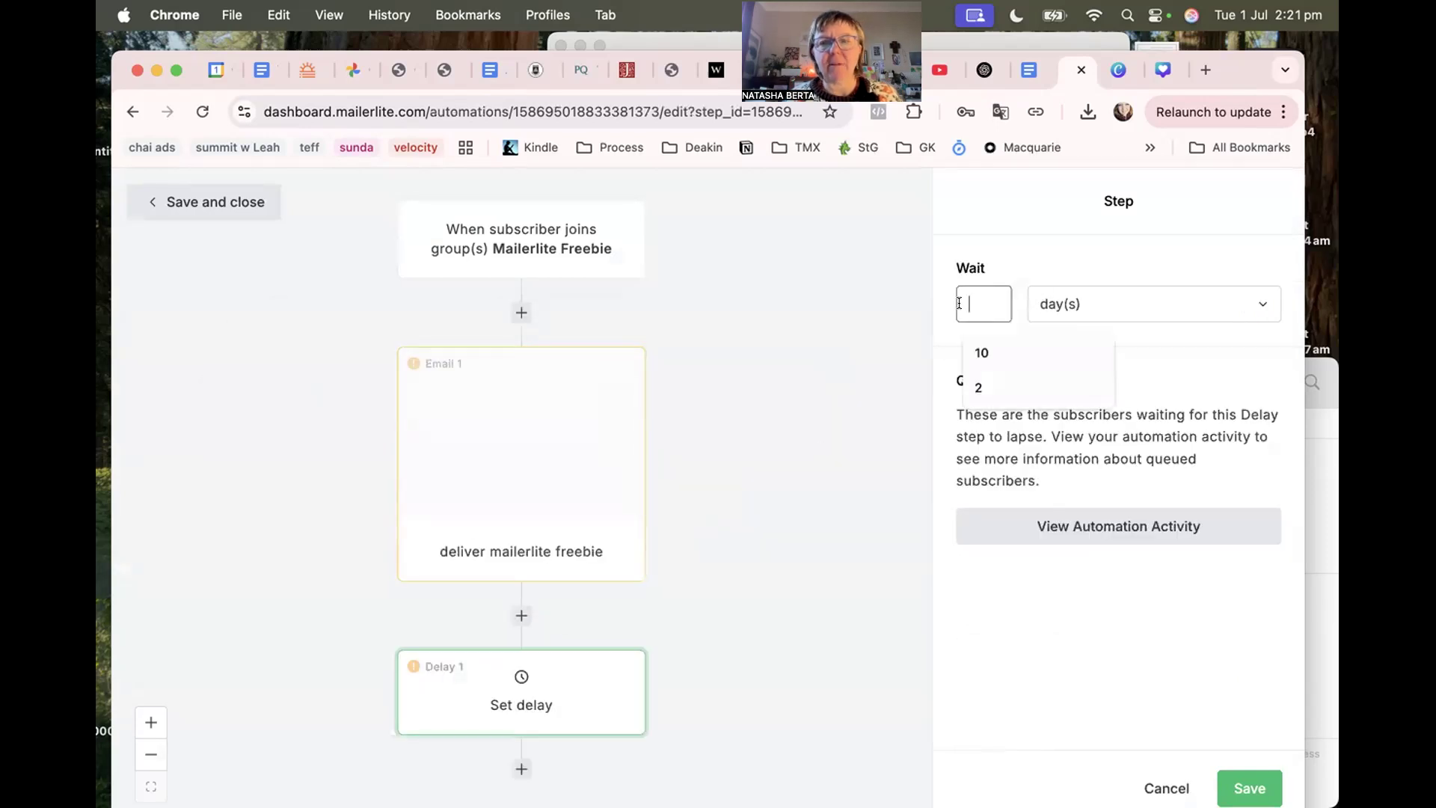
type("4")
left_click(1077, 303)
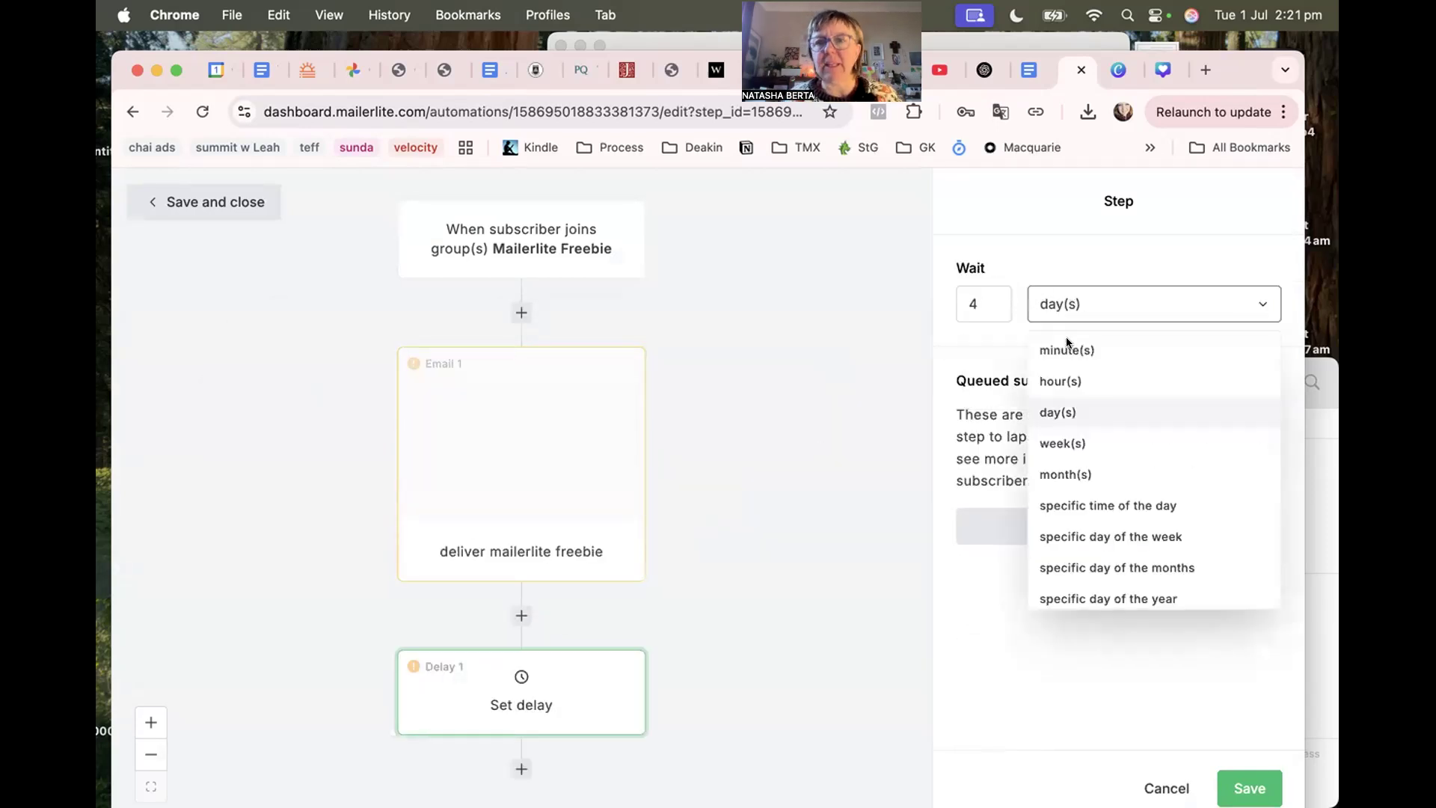
left_click(1048, 410)
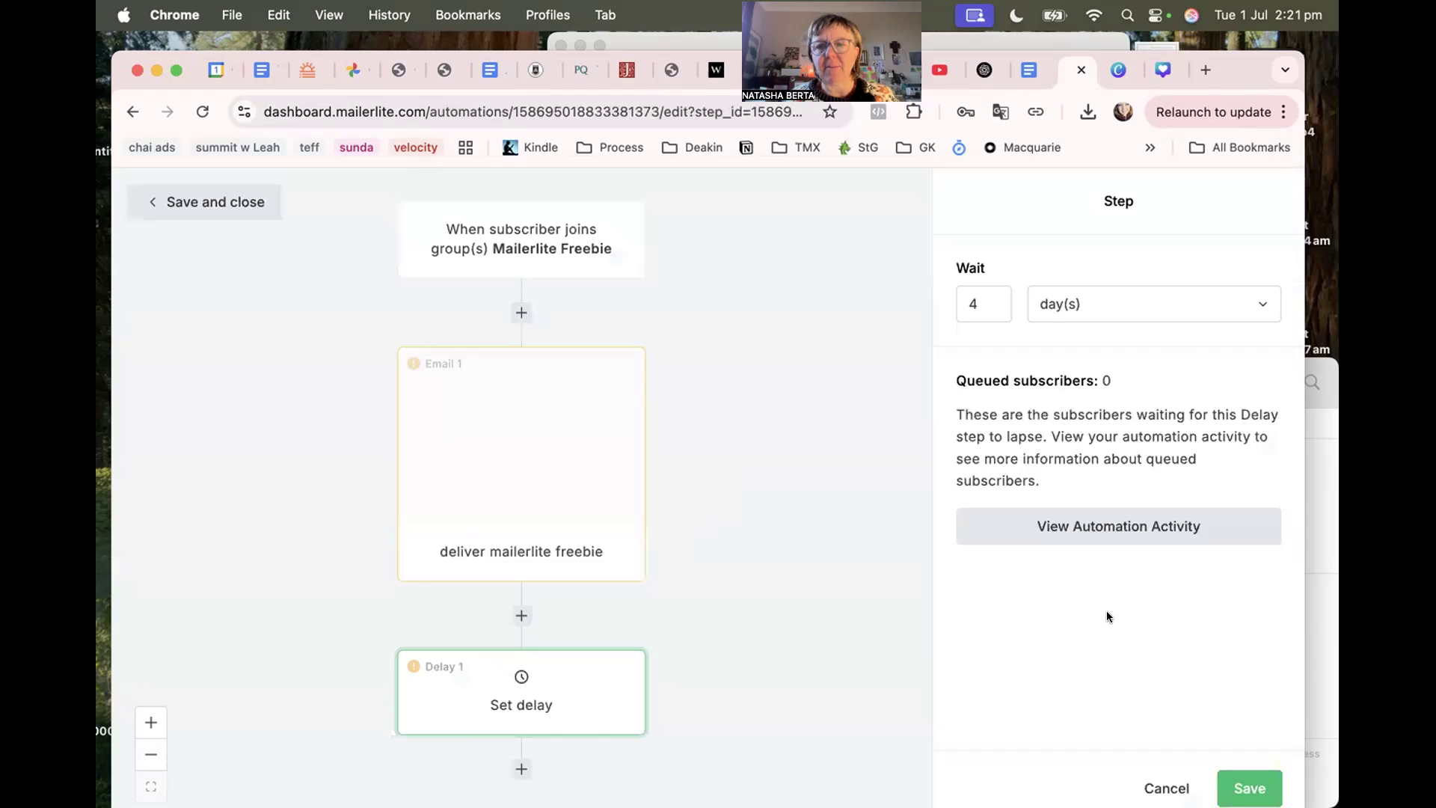
left_click(1244, 788)
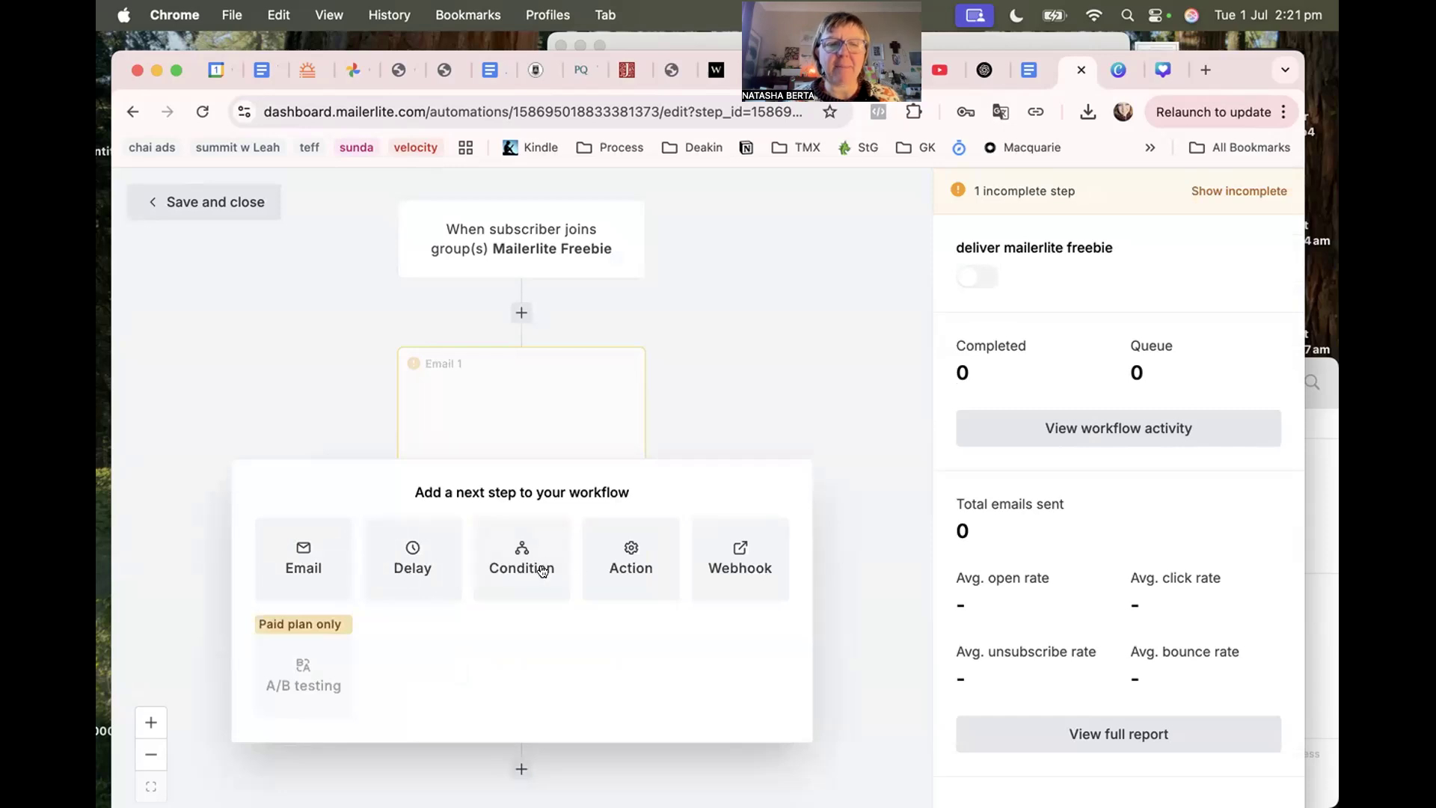
Add an action step after the delay, choosing Copy to group(s) with Business Woman.
left_click(627, 557)
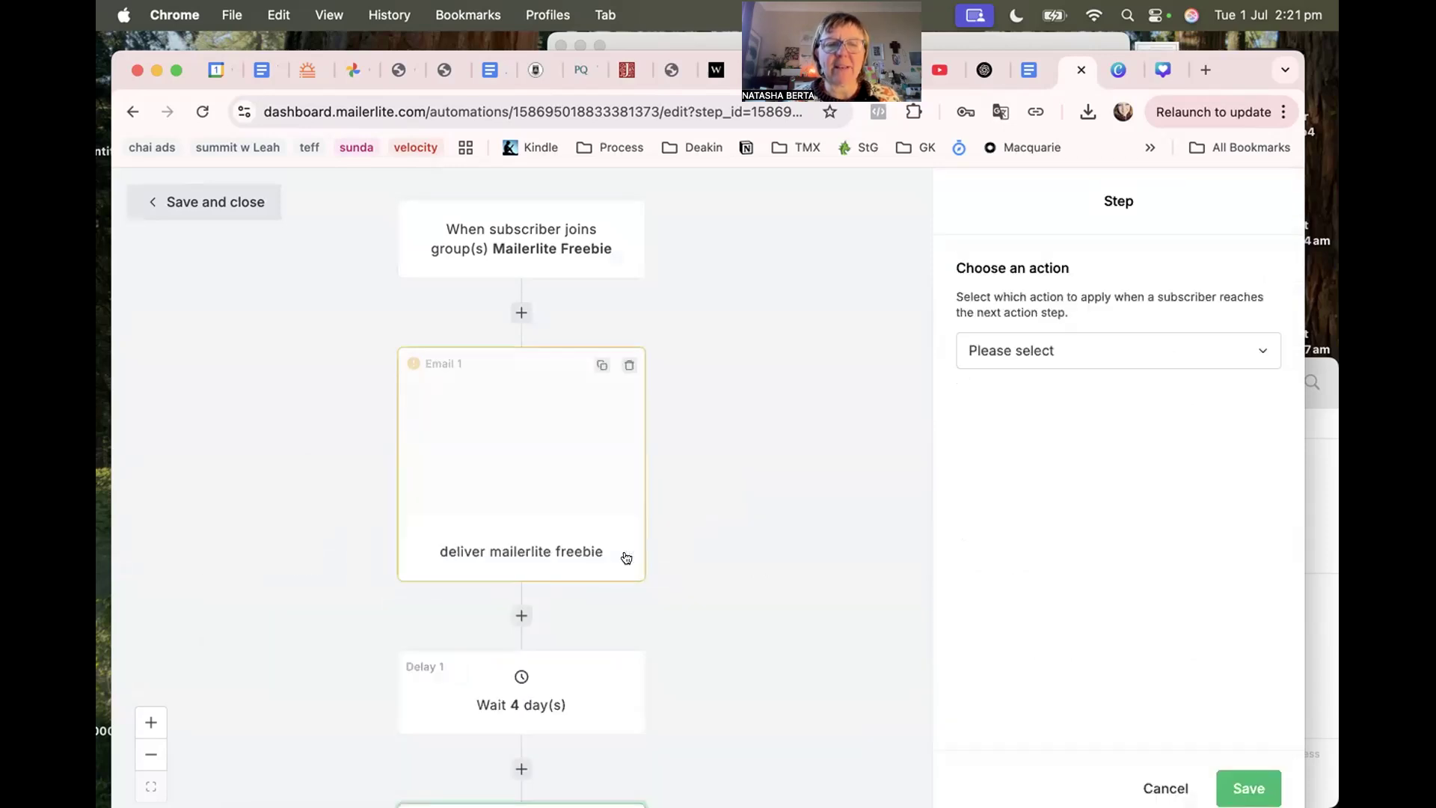
left_click(1029, 348)
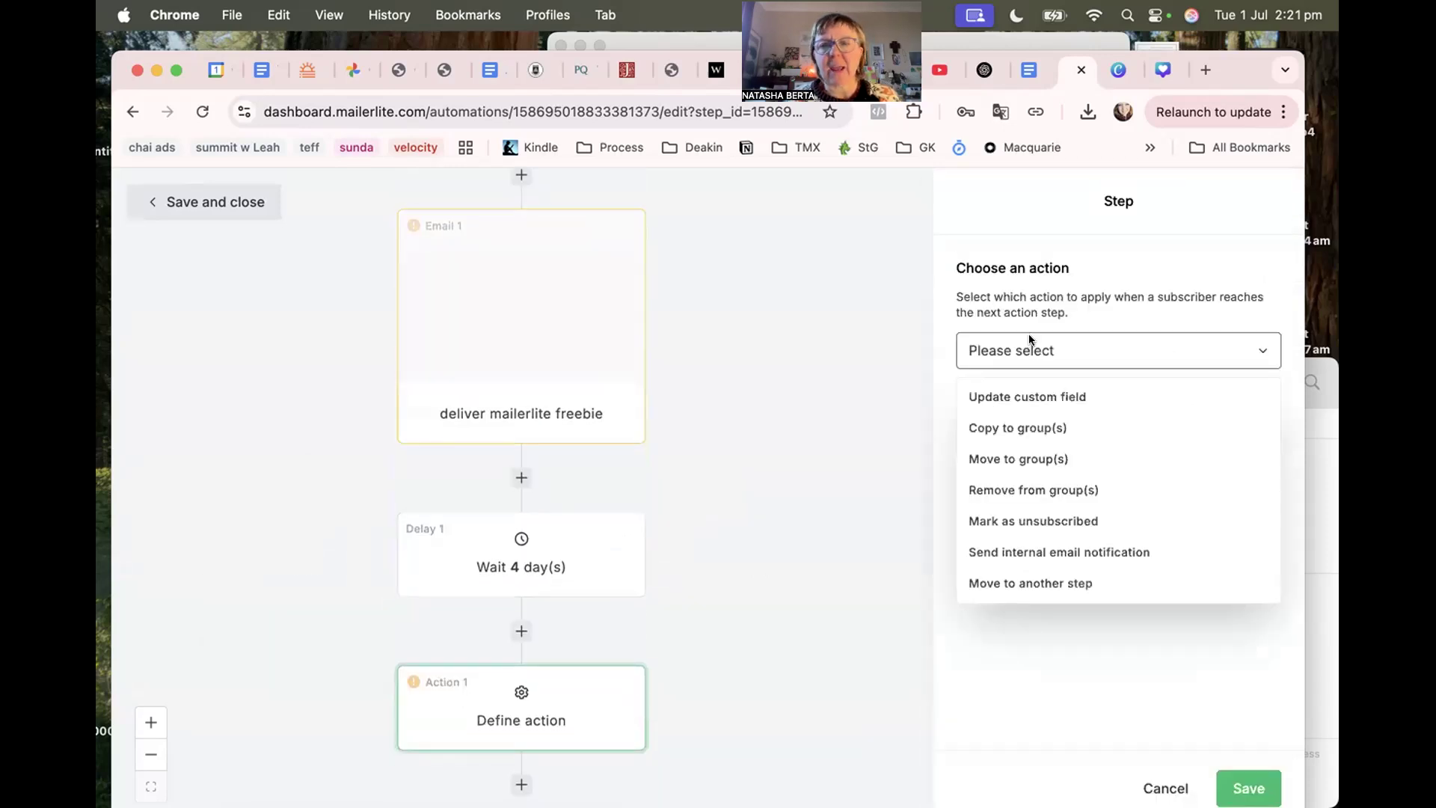
left_click(992, 429)
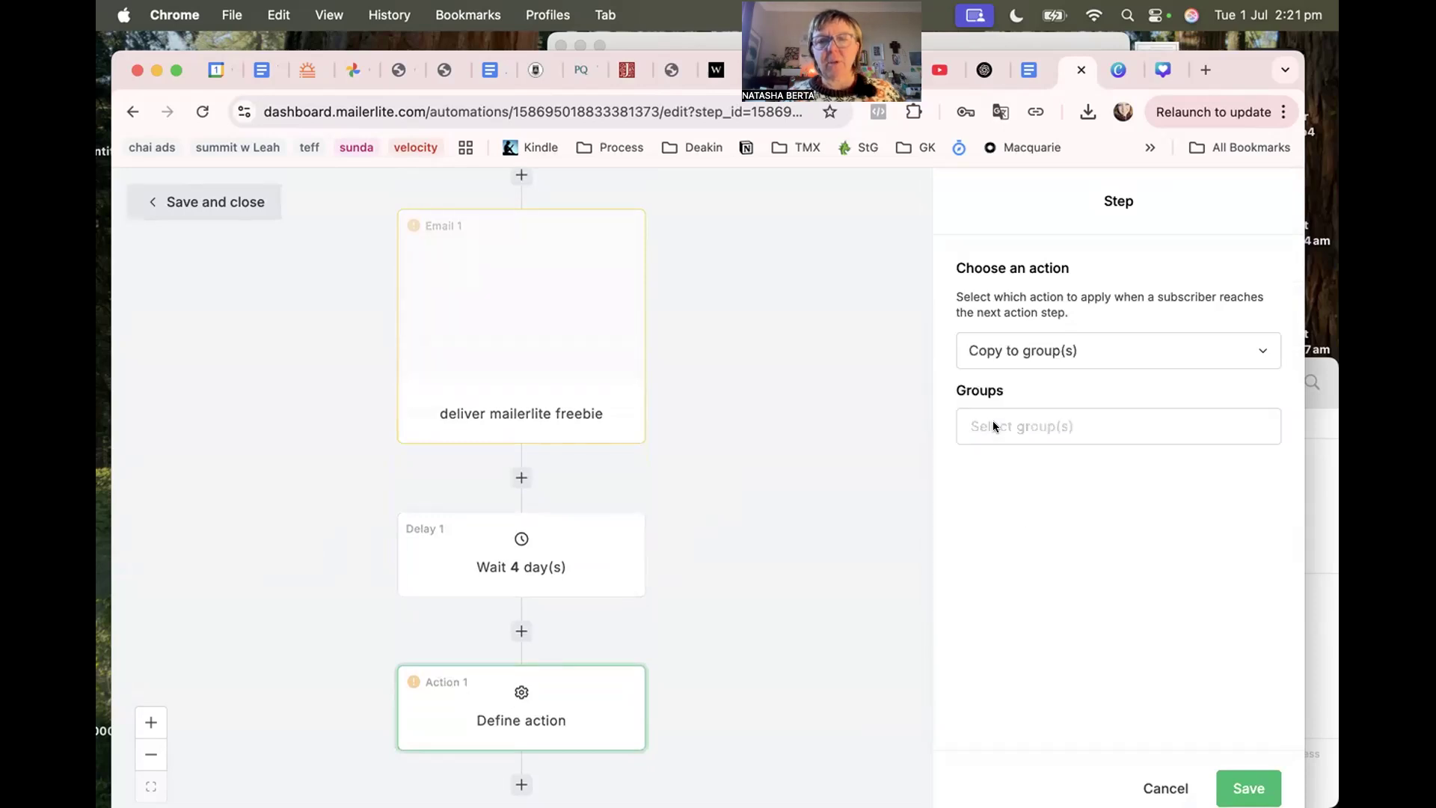
left_click(978, 421)
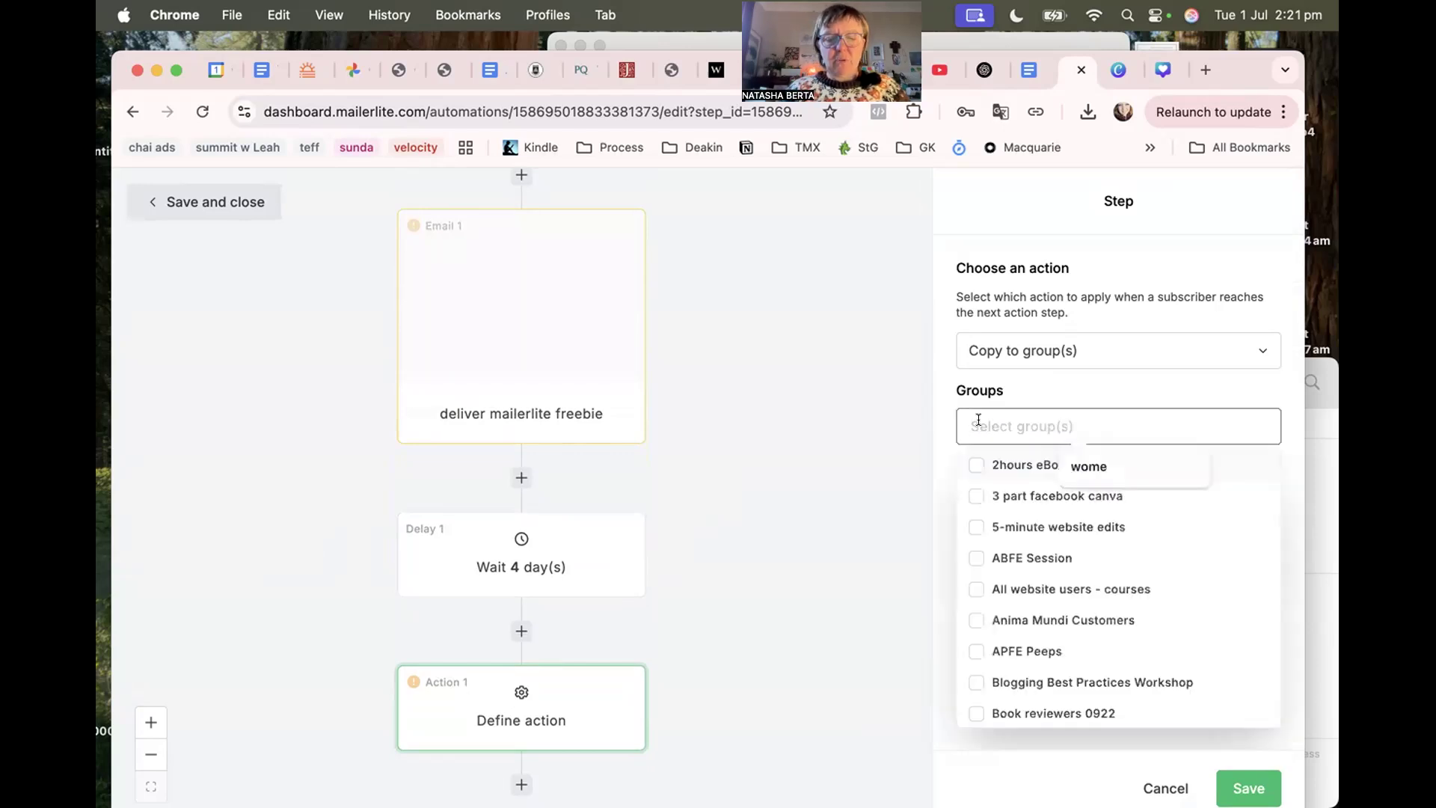
type("busines")
left_click(974, 496)
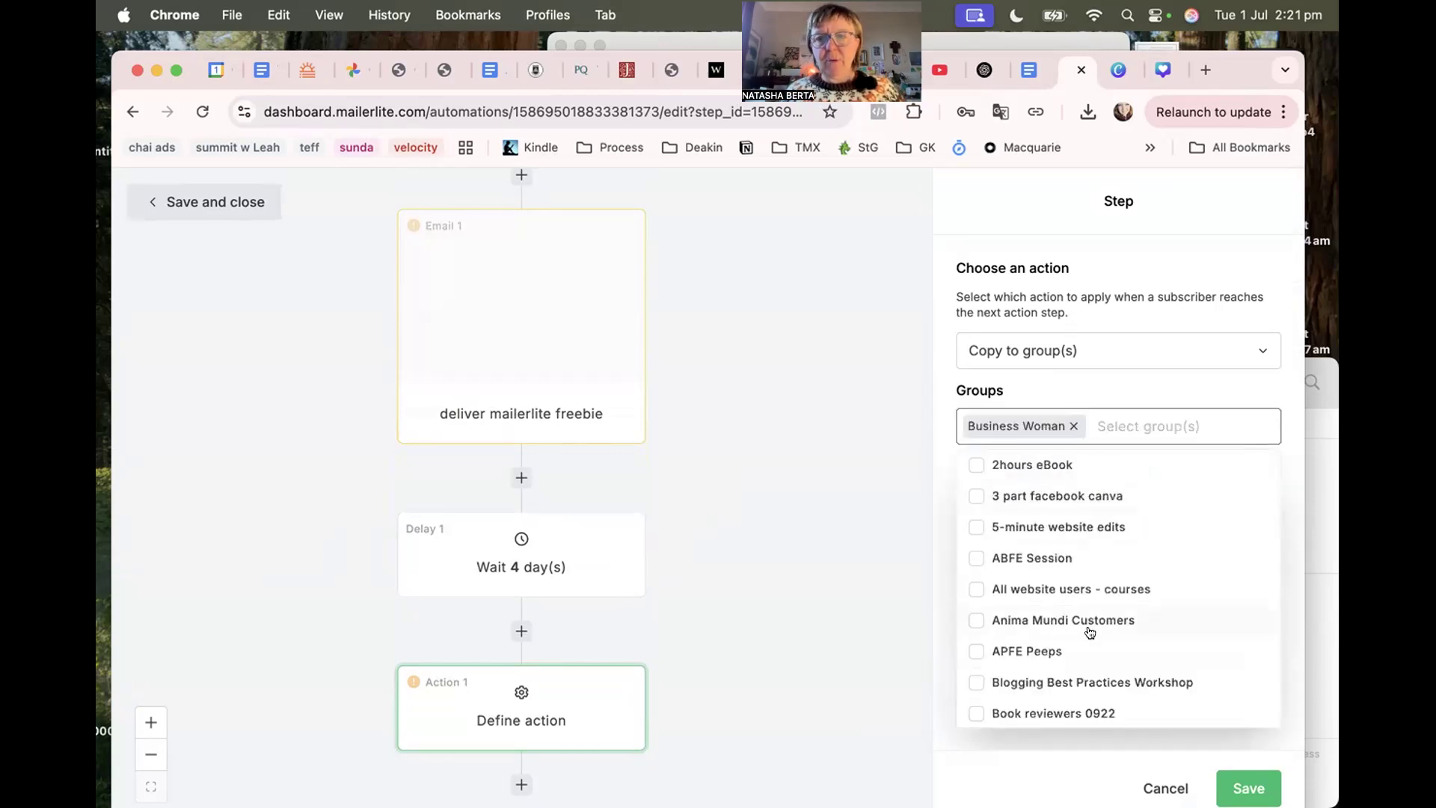
left_click(915, 648)
scroll(599, 437, "up", 2)
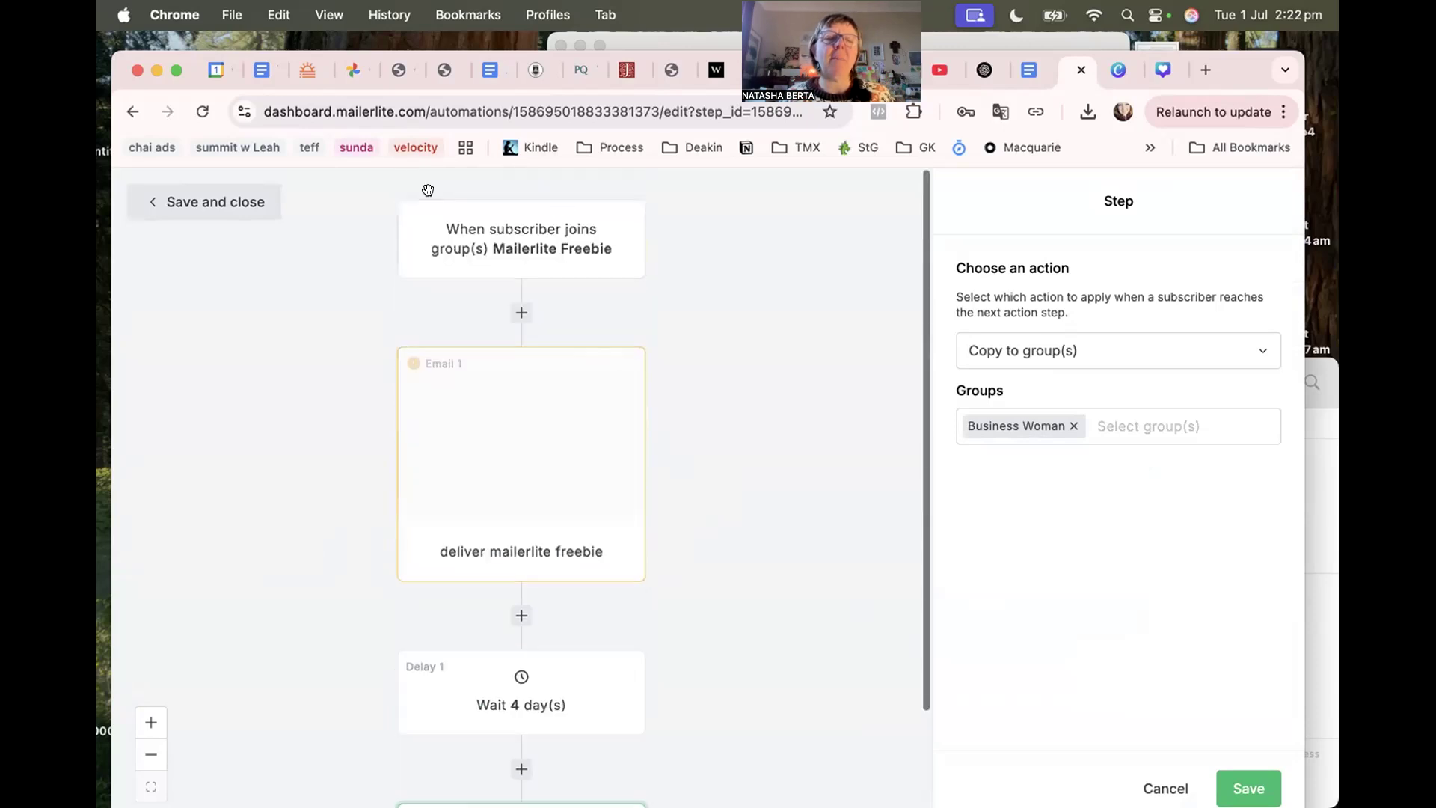
scroll(561, 552, "down", 2)
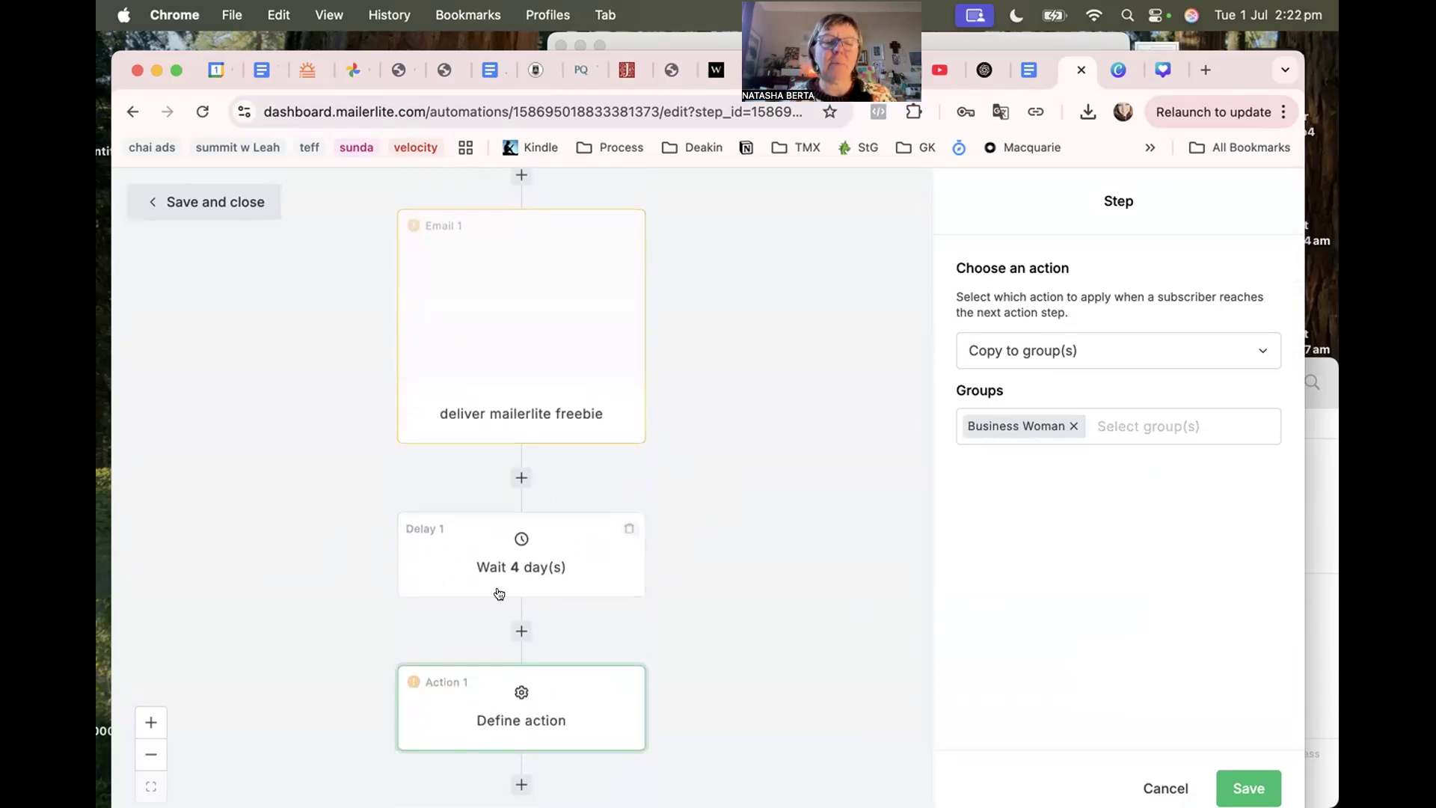
Add a second action step, then delete it again.
left_click(522, 631)
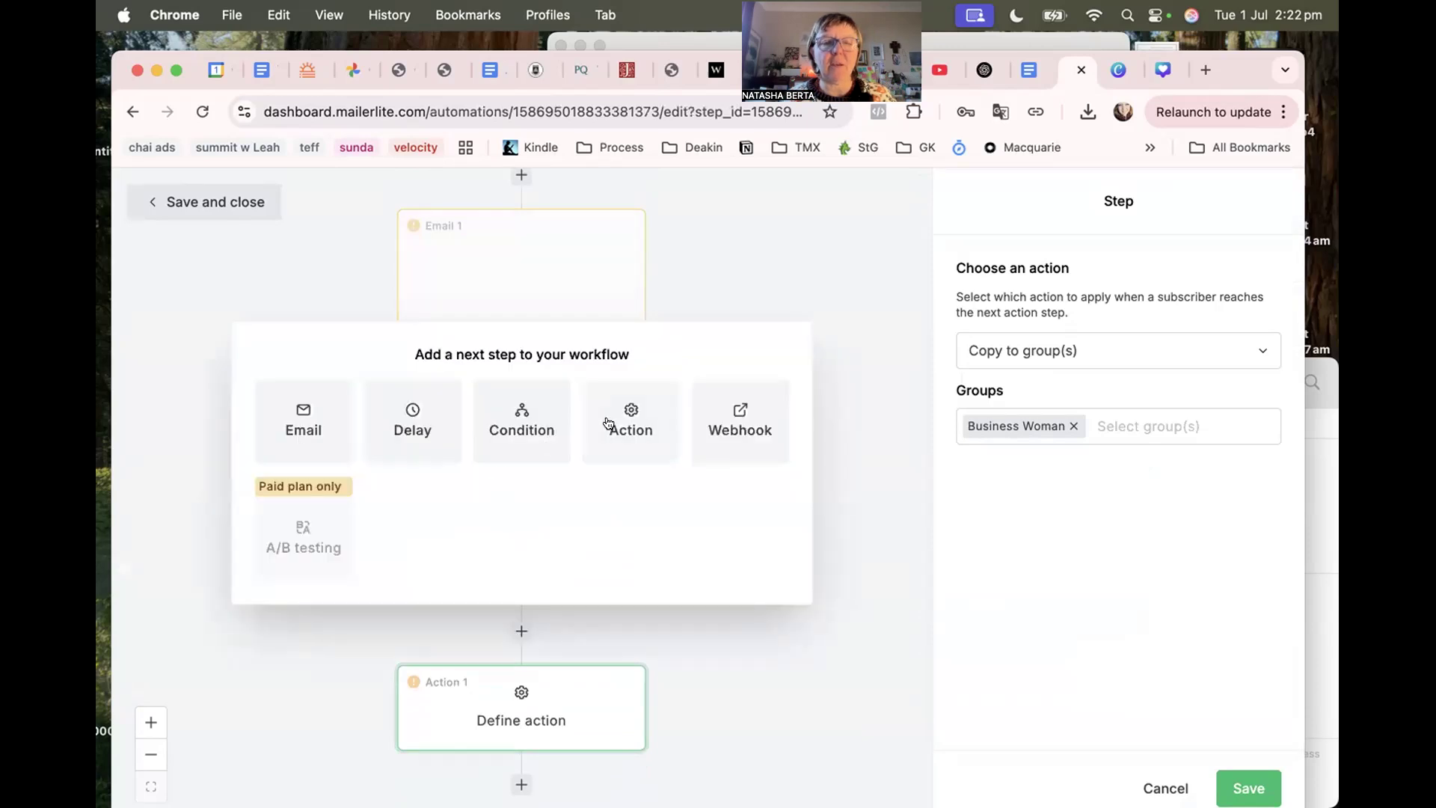
left_click(608, 424)
left_click(1006, 349)
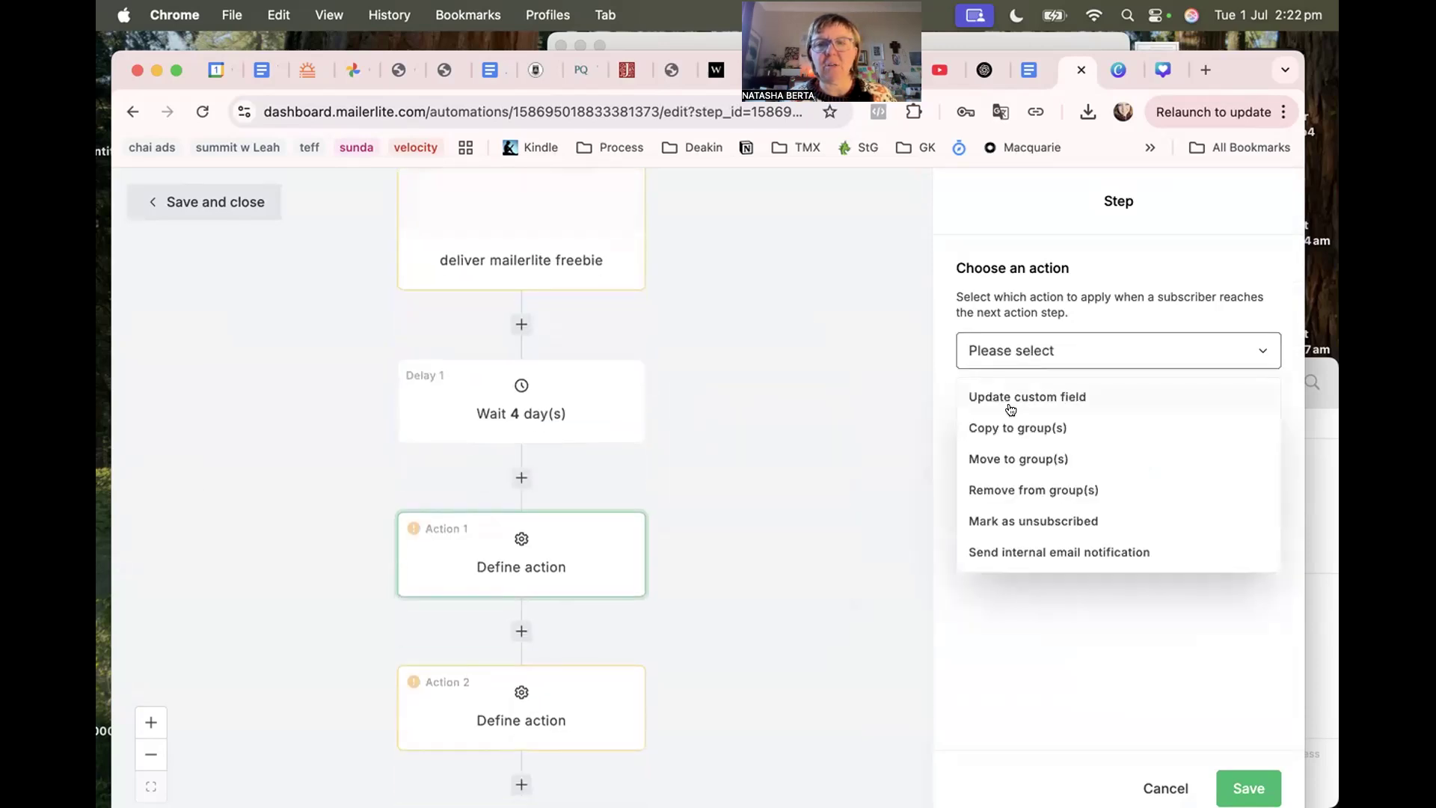
left_click(897, 483)
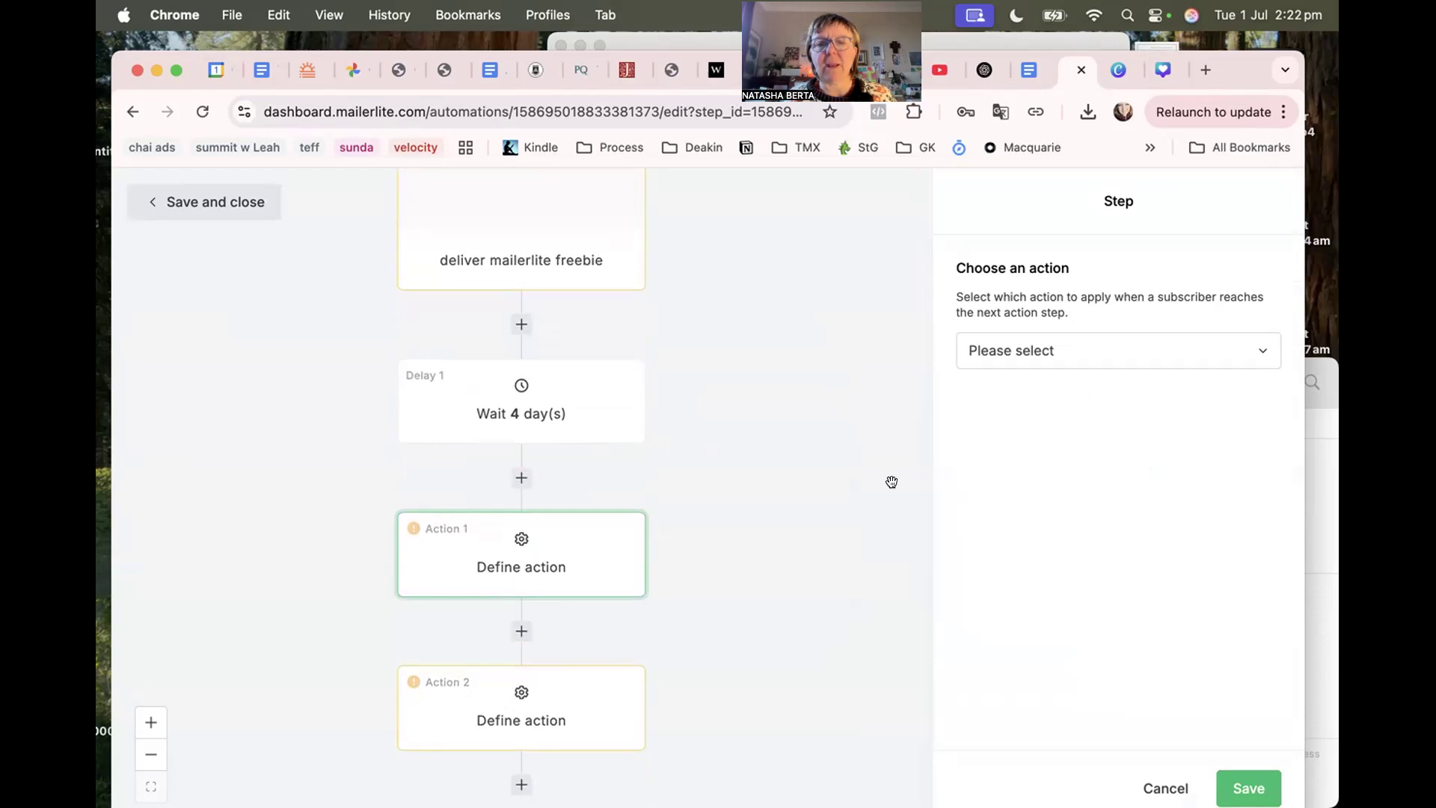
scroll(502, 479, "up", 4)
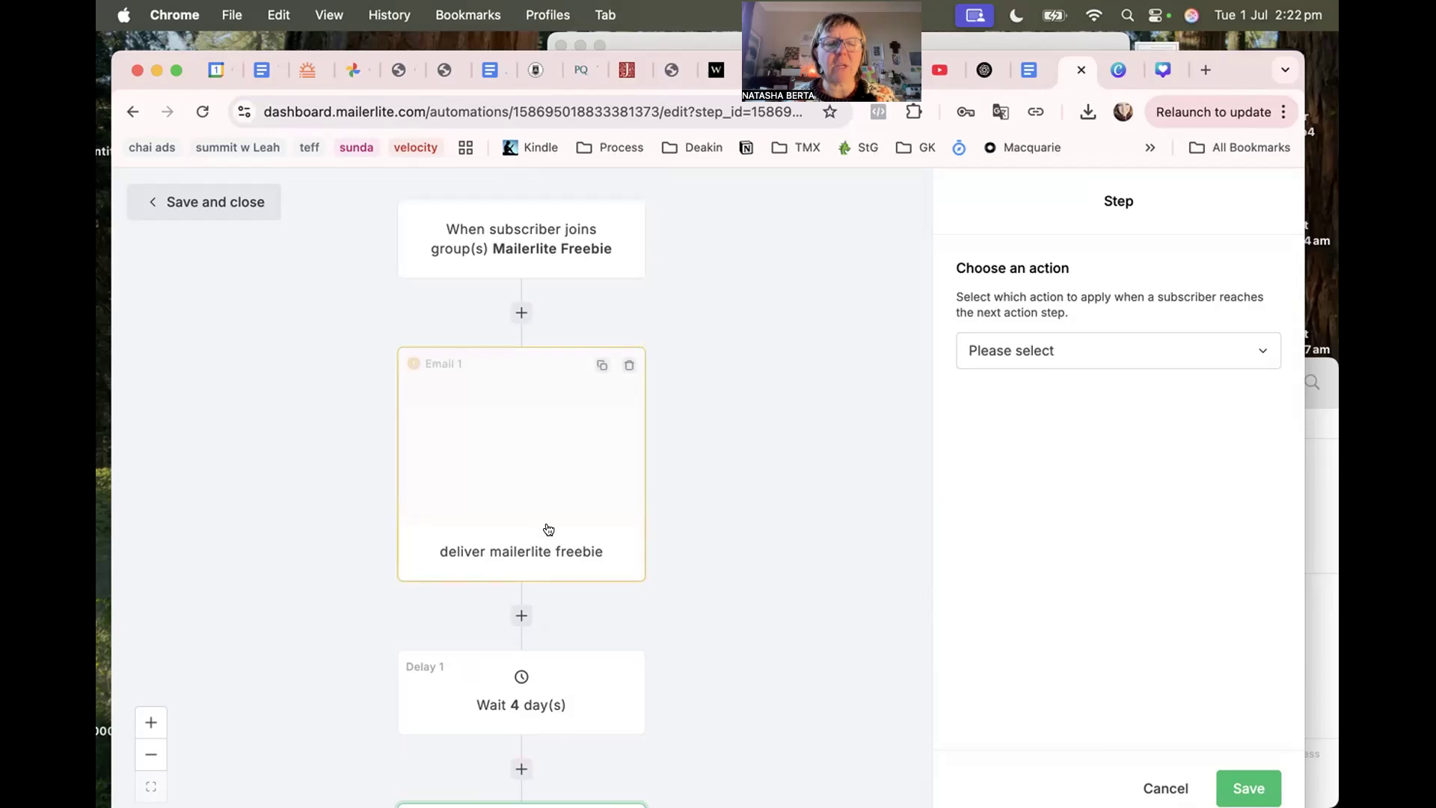
scroll(581, 547, "down", 4)
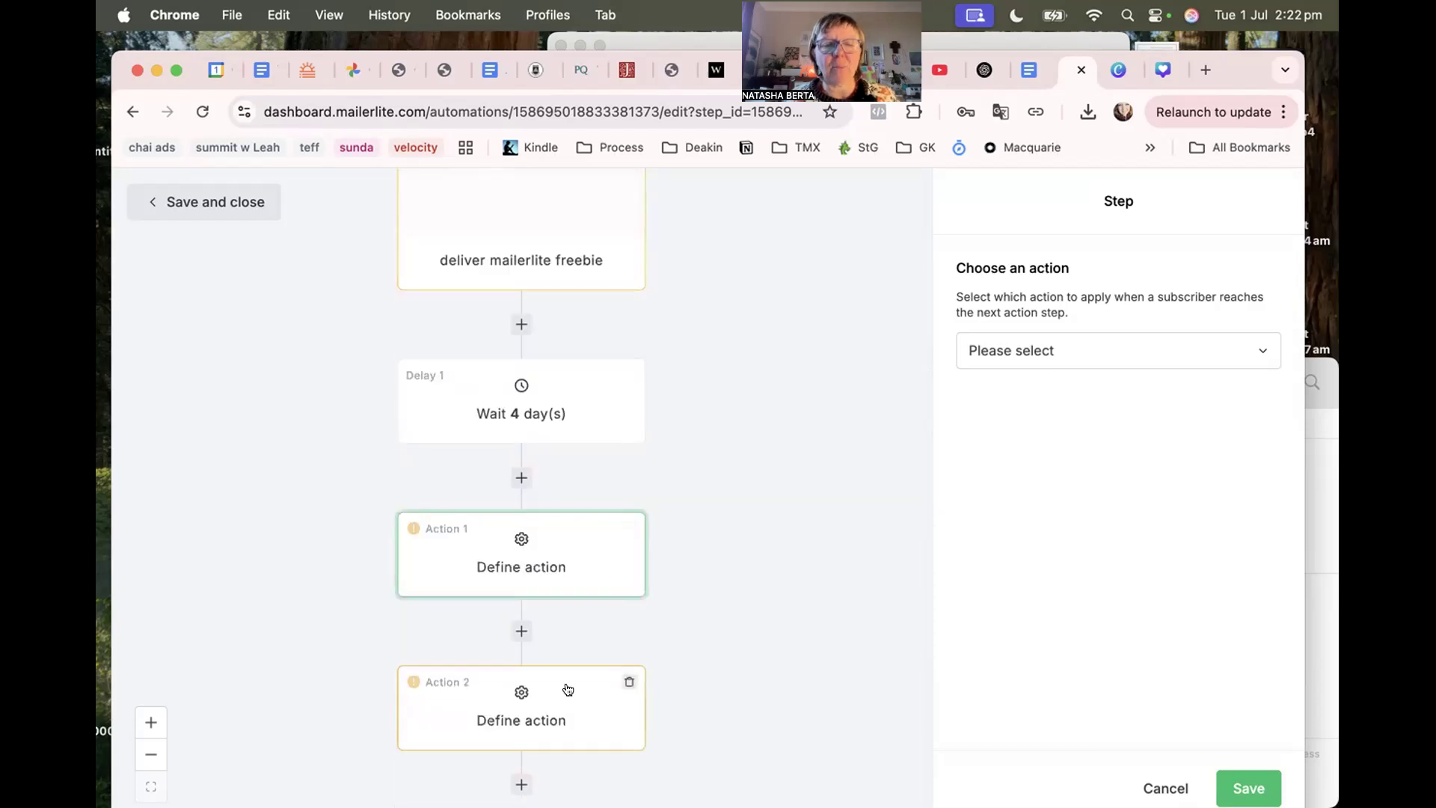
left_click(628, 678)
left_click(885, 553)
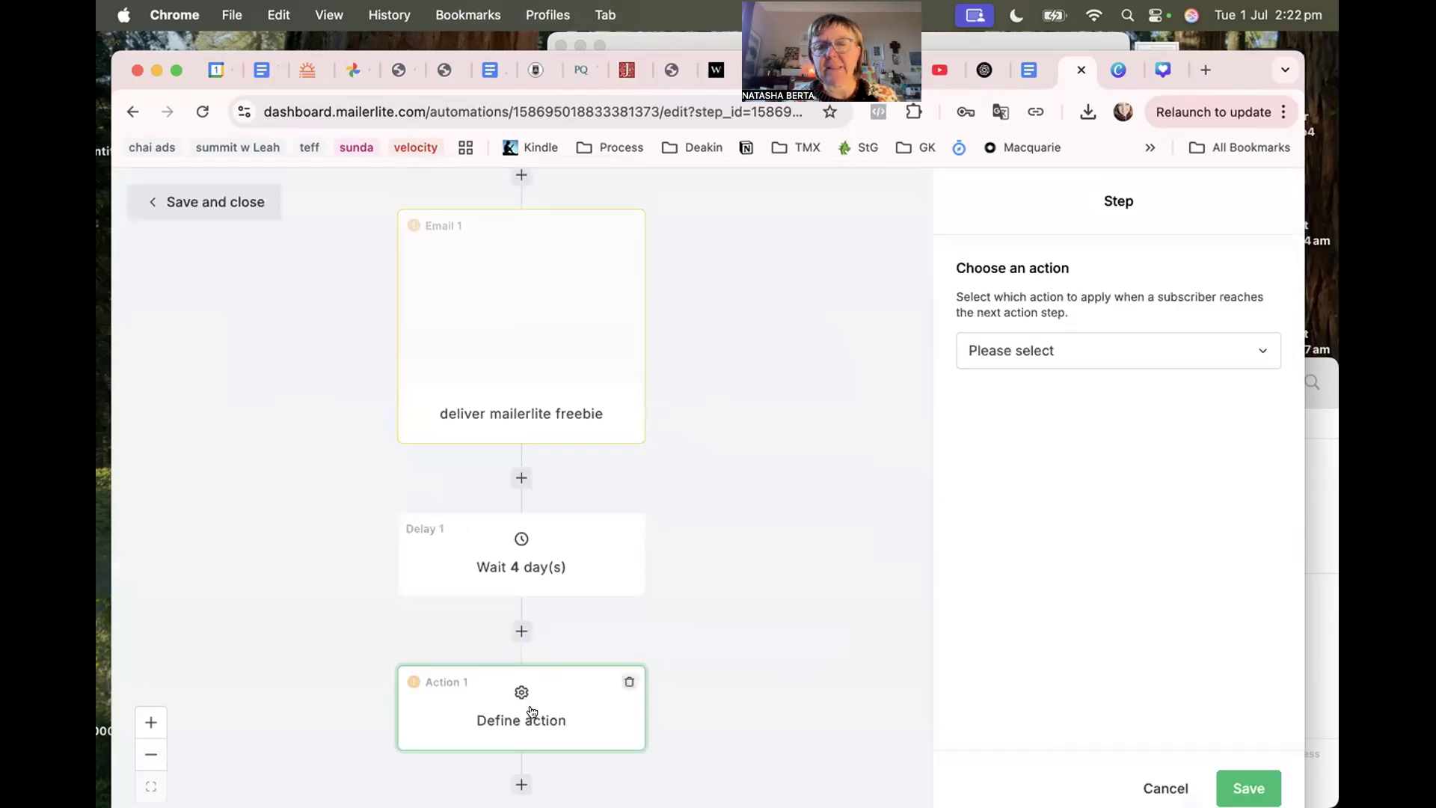
Save the deliver mailerlite freebie email step.
scroll(529, 509, "up", 3)
left_click(531, 452)
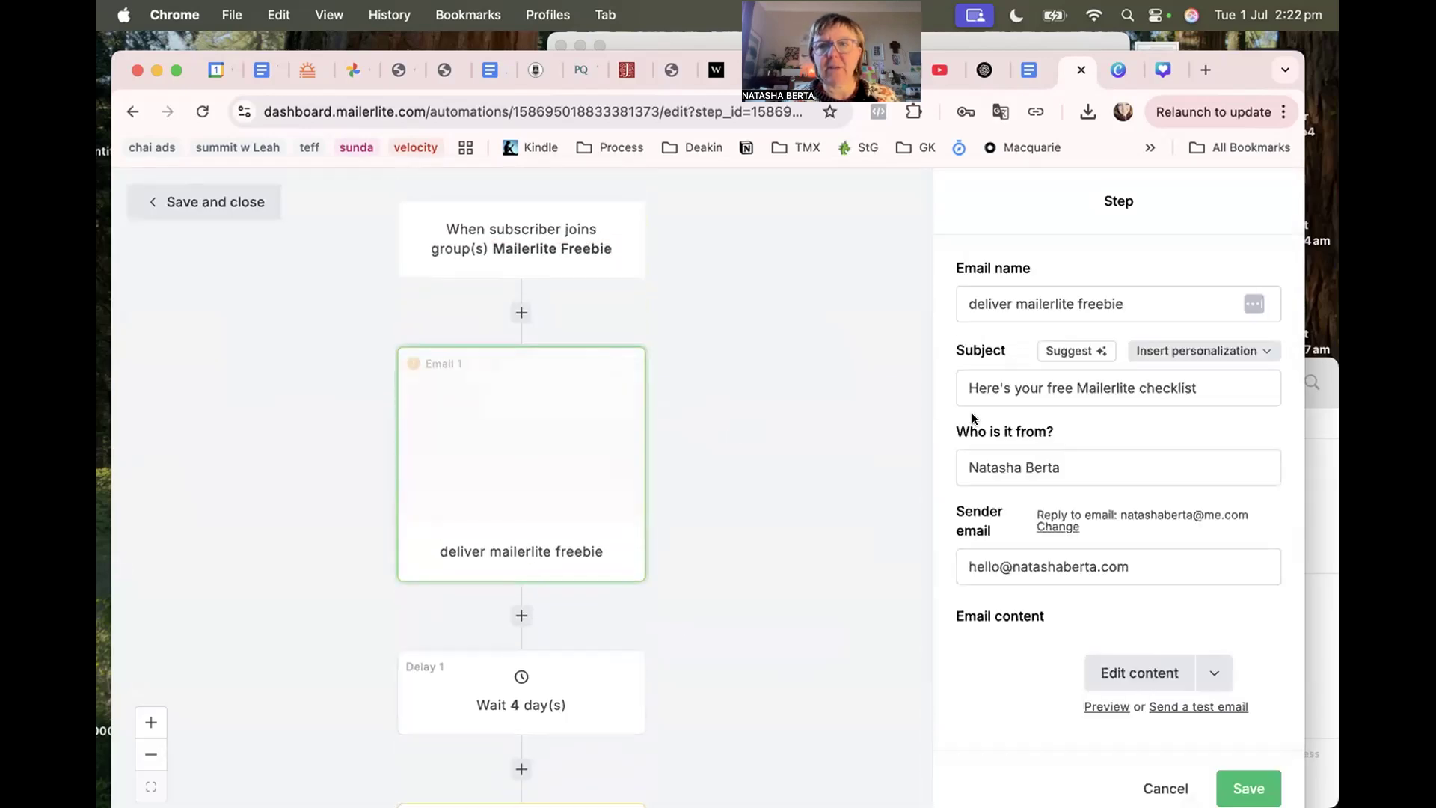
left_click(1246, 788)
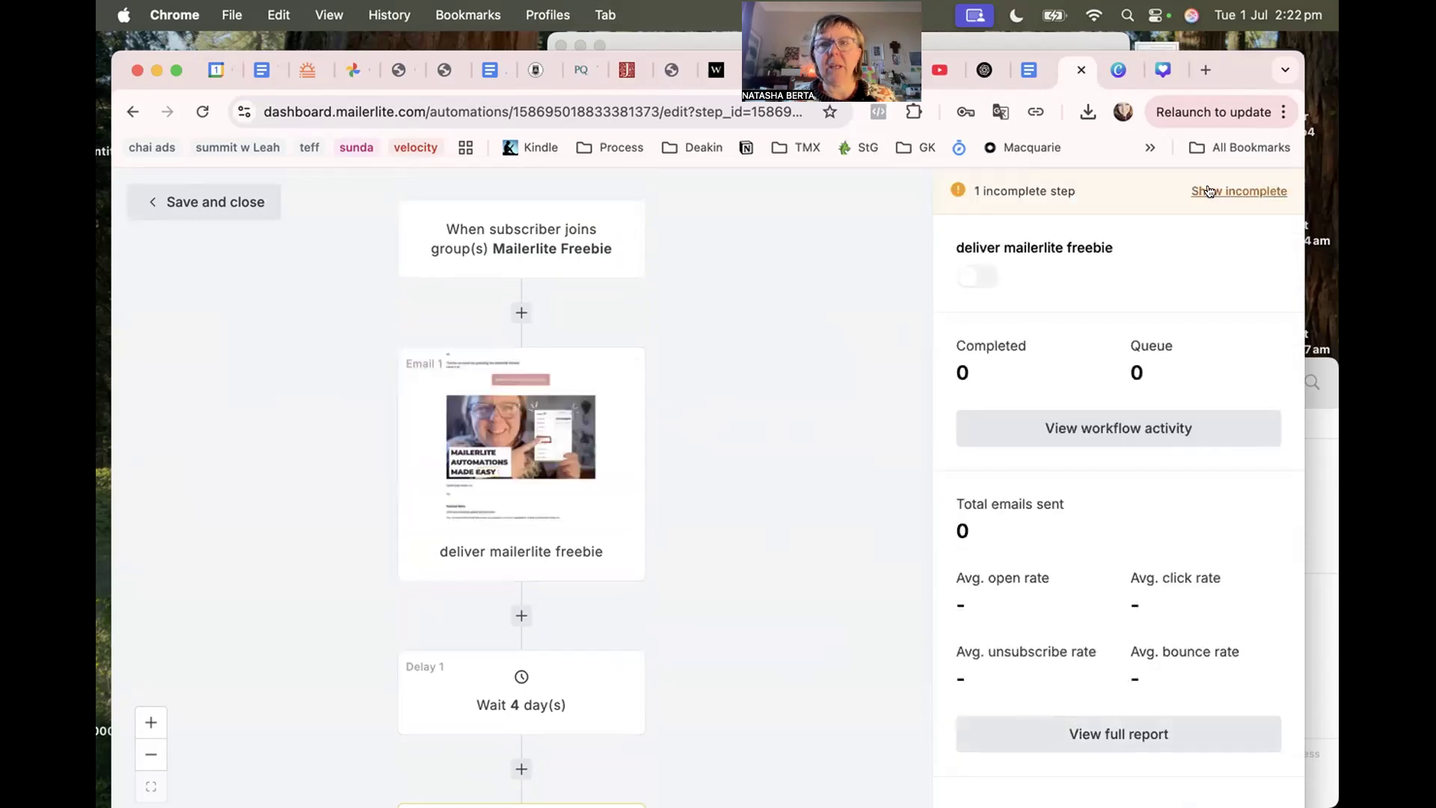
From Show incomplete, set Action 1 to Copy to group(s) Business Woman and save.
left_click(1232, 193)
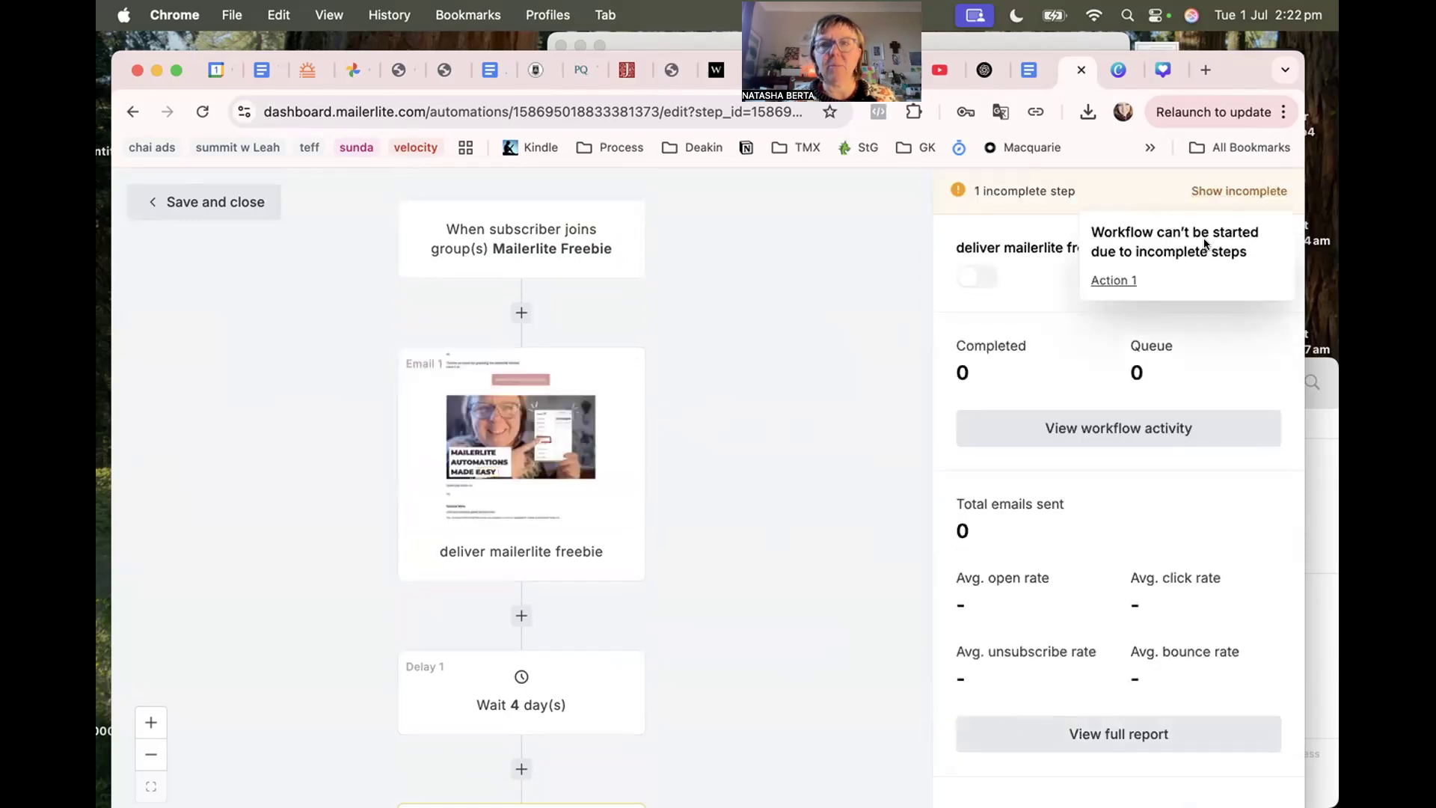
left_click(1105, 282)
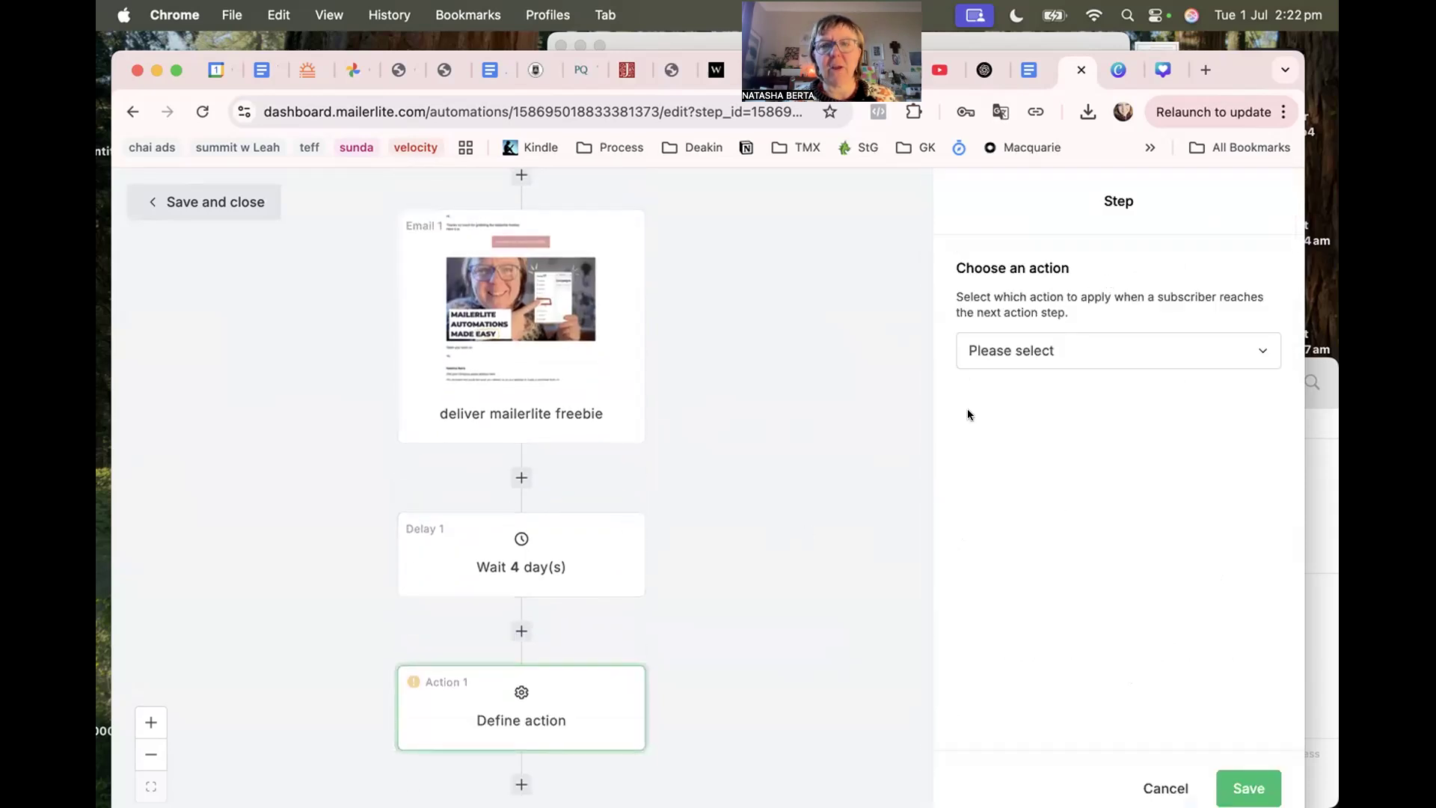
left_click(1039, 354)
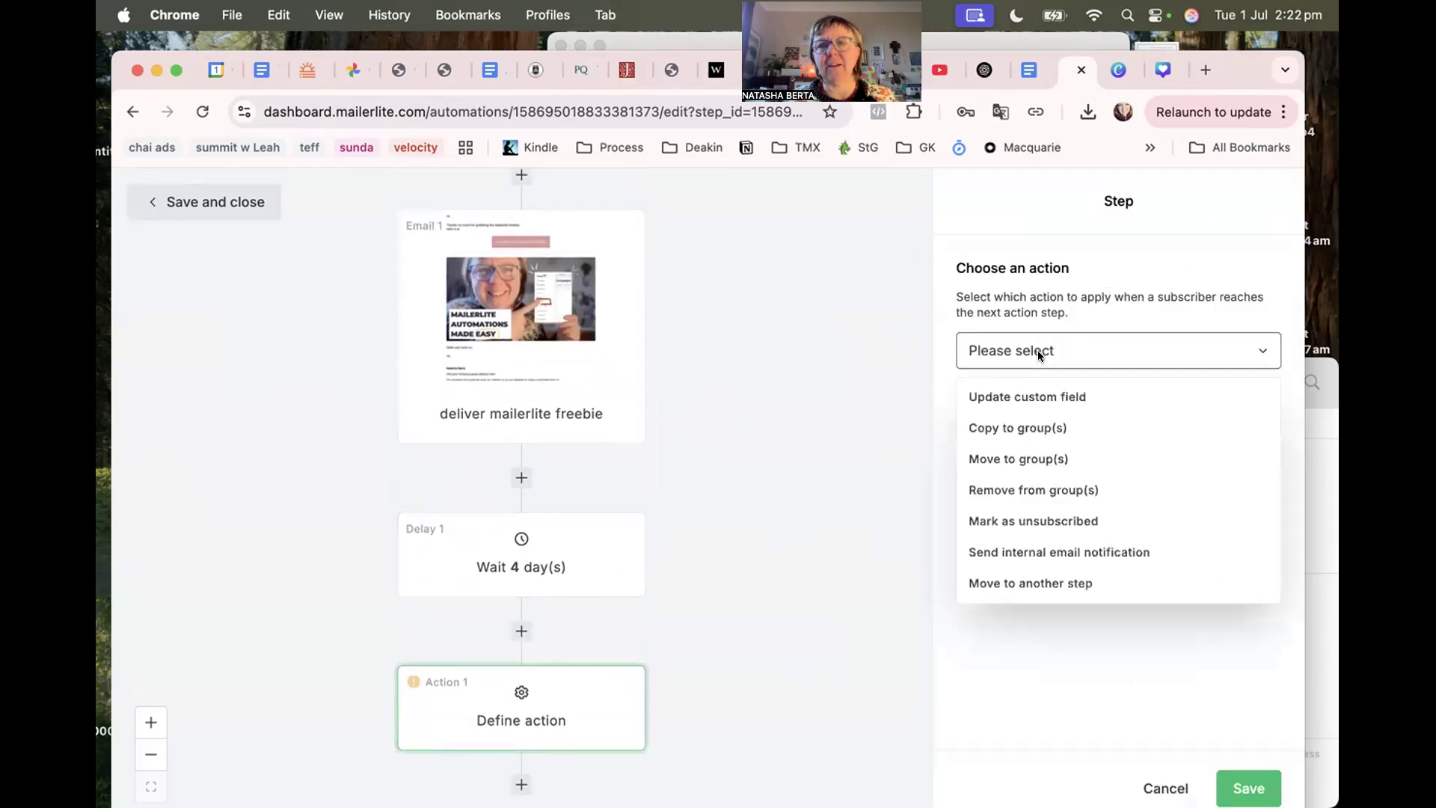
left_click(1023, 429)
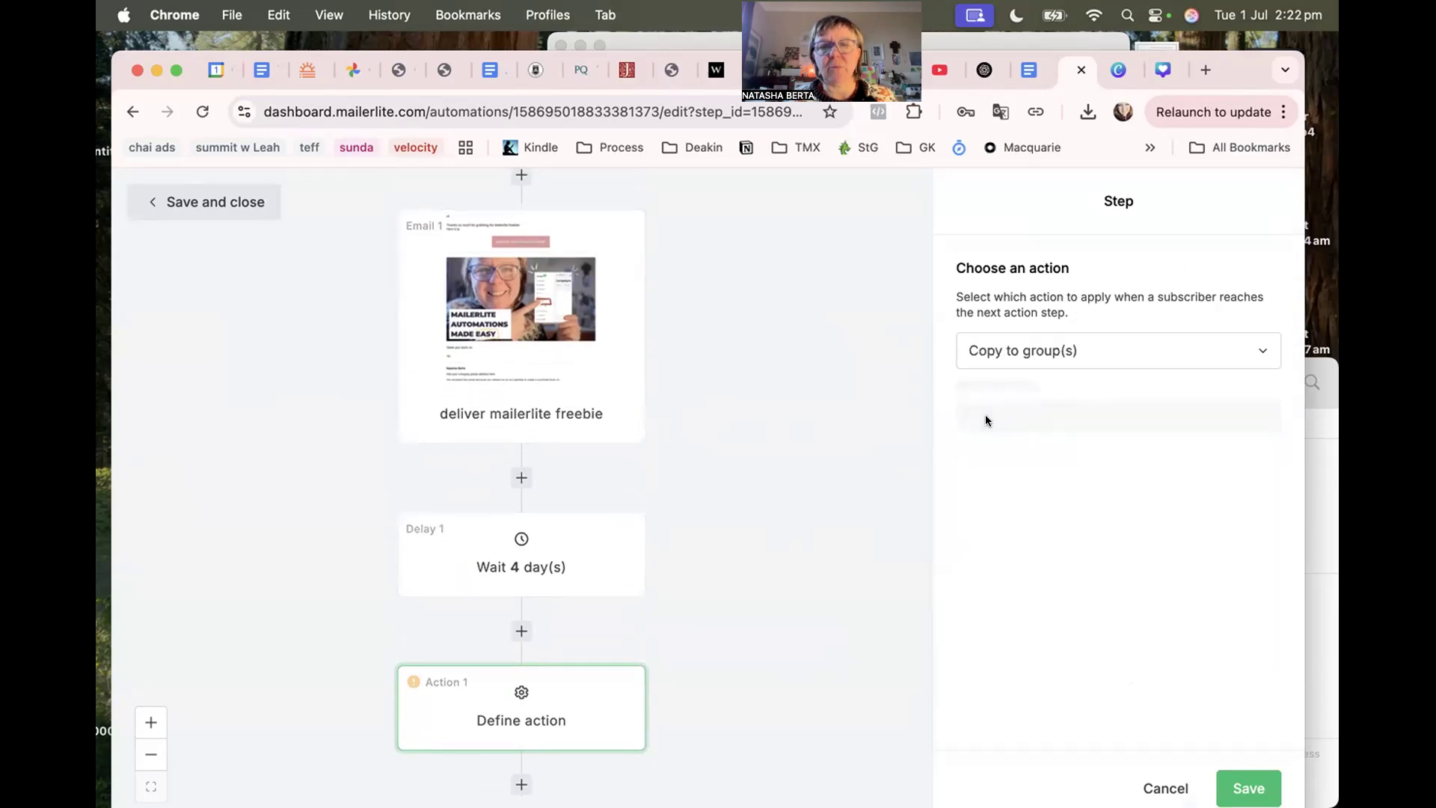
left_click(967, 425)
type("Business")
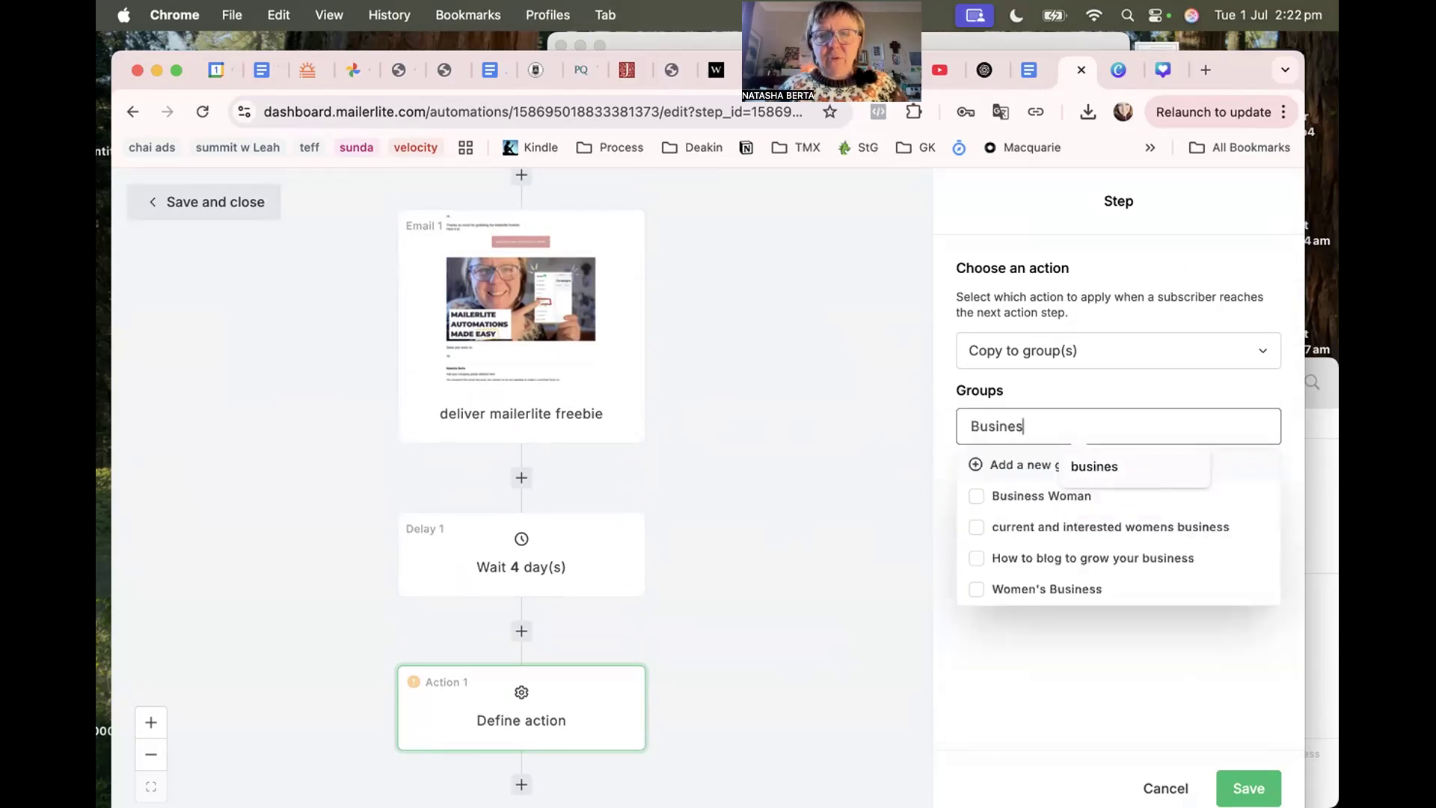
left_click(975, 495)
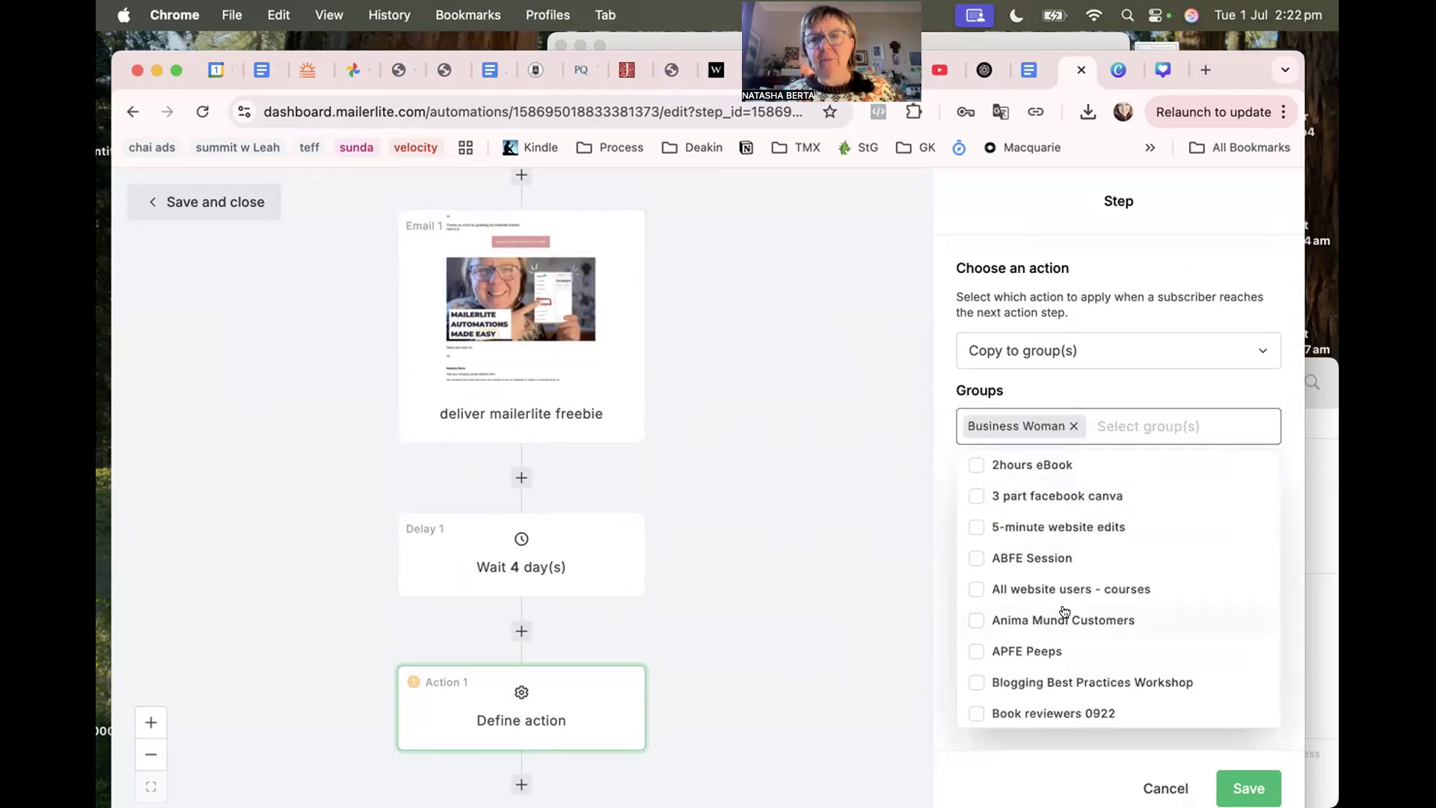
left_click(1087, 766)
left_click(1227, 786)
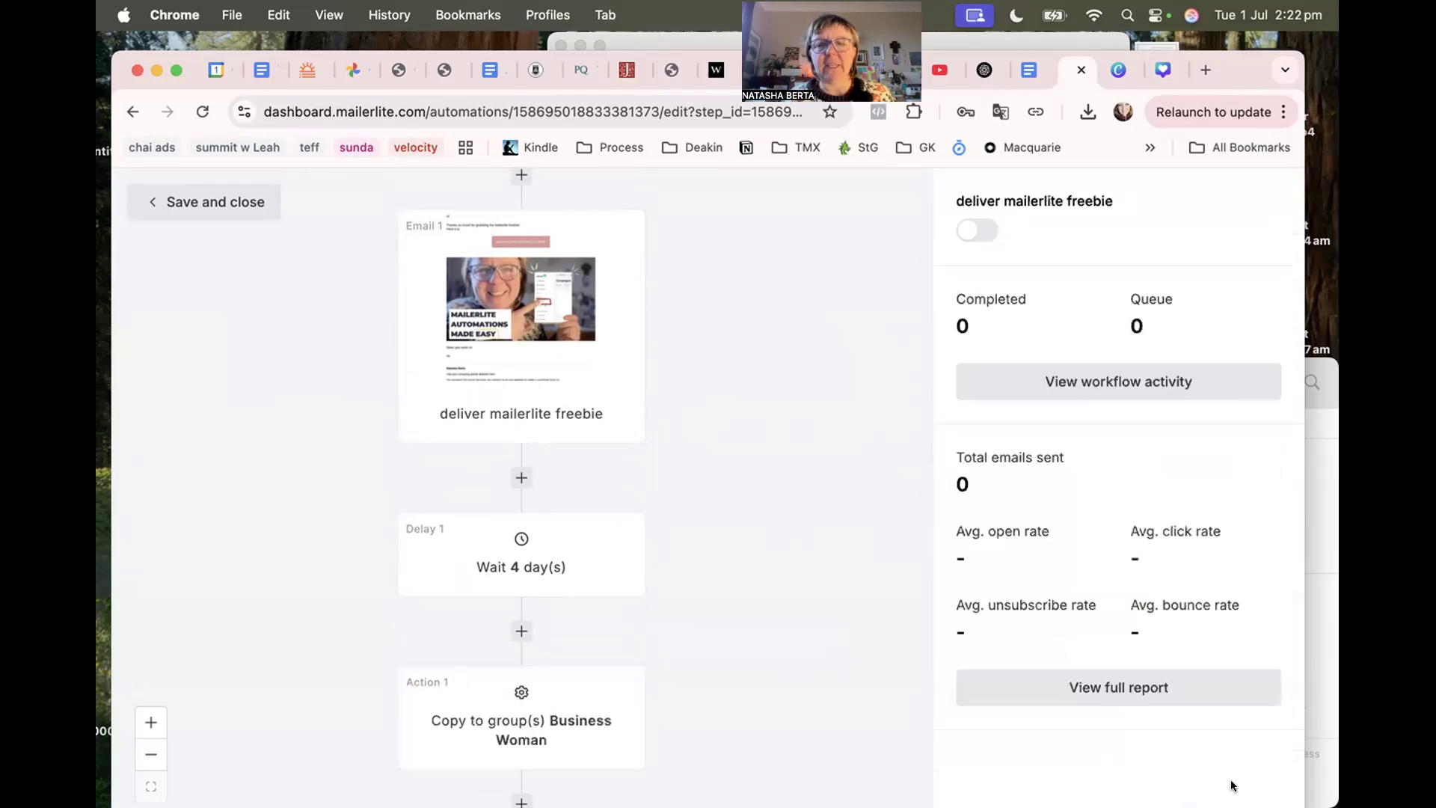
Switch the workflow on, then save and close back to the Automations list.
scroll(546, 542, "up", 2)
scroll(545, 546, "down", 2)
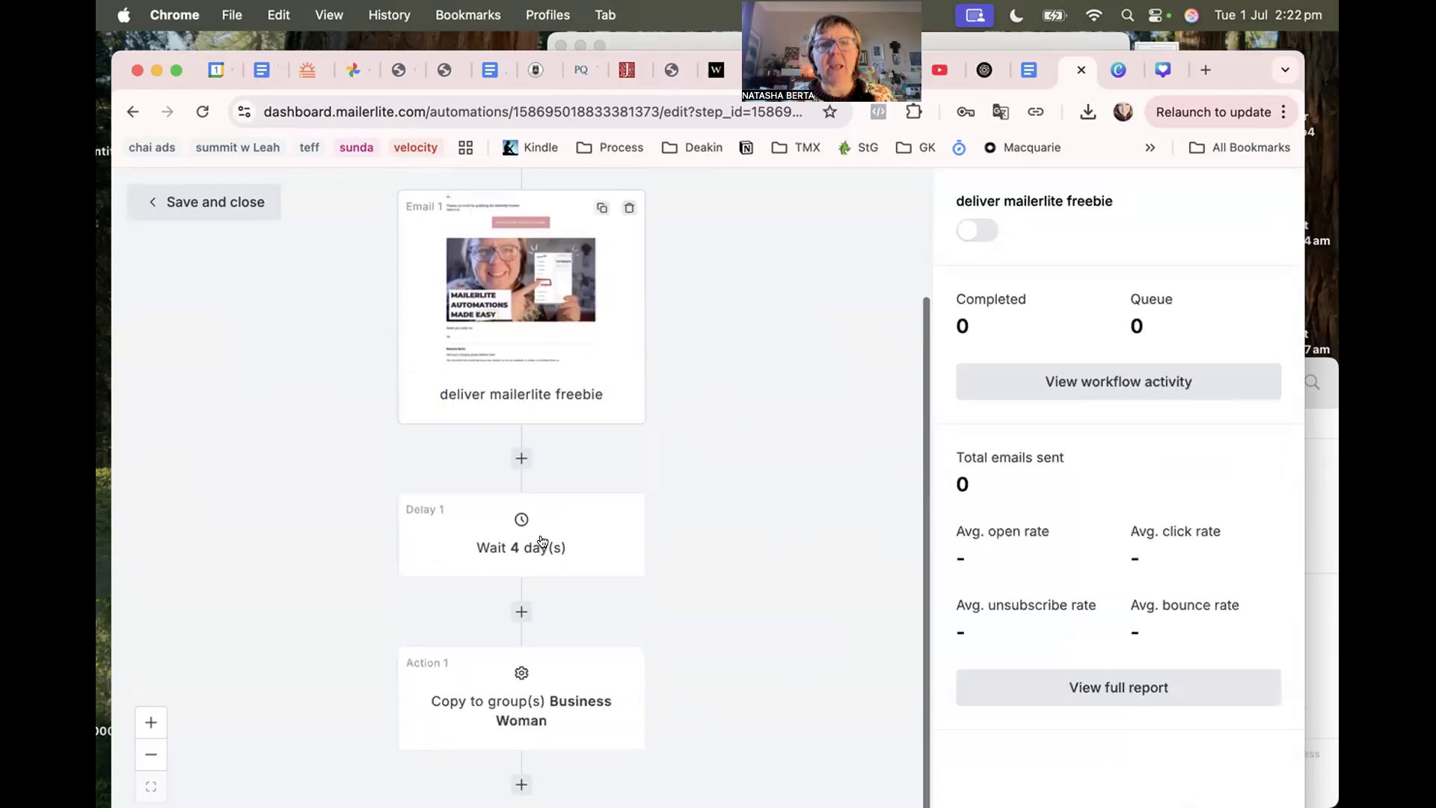
scroll(501, 238, "up", 2)
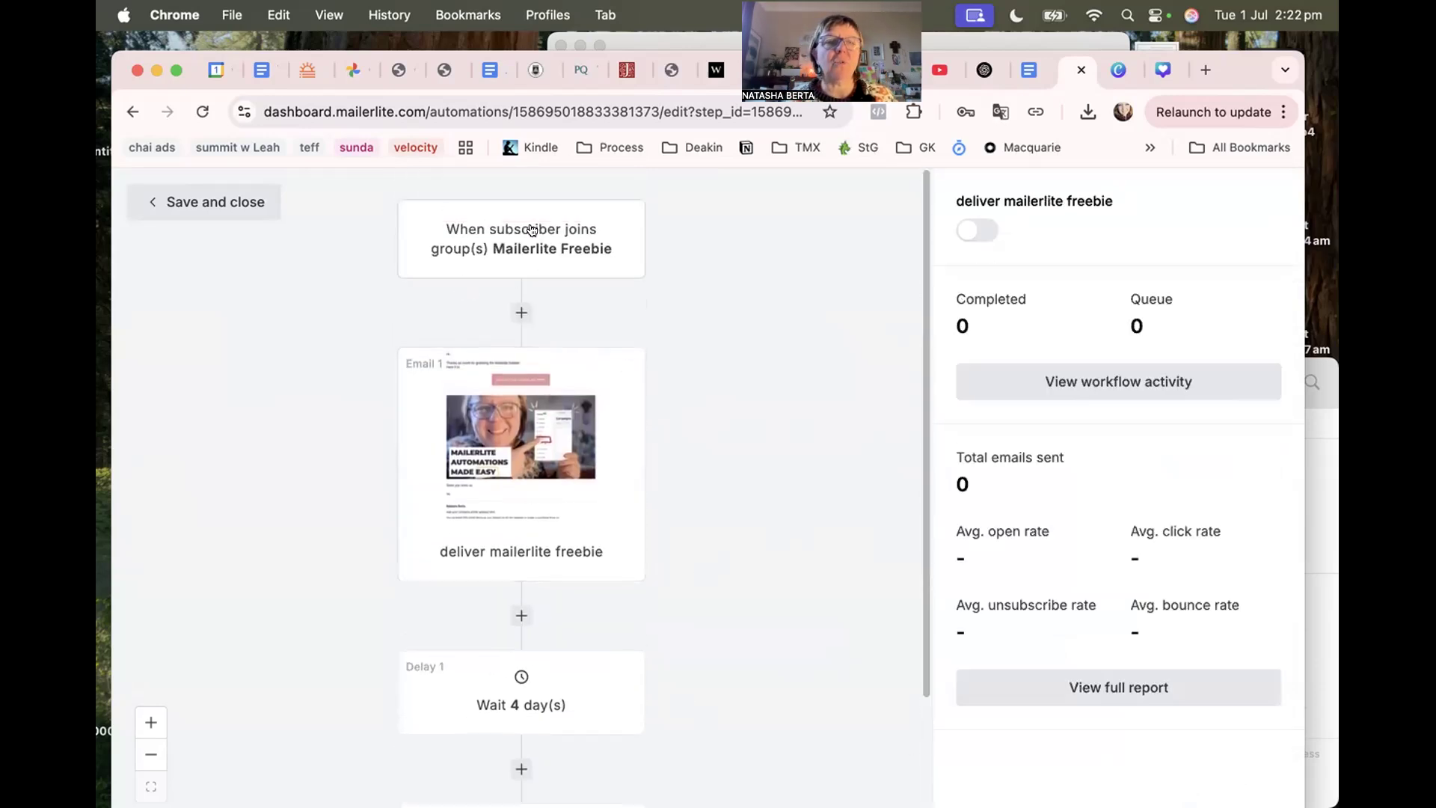
scroll(504, 441, "down", 2)
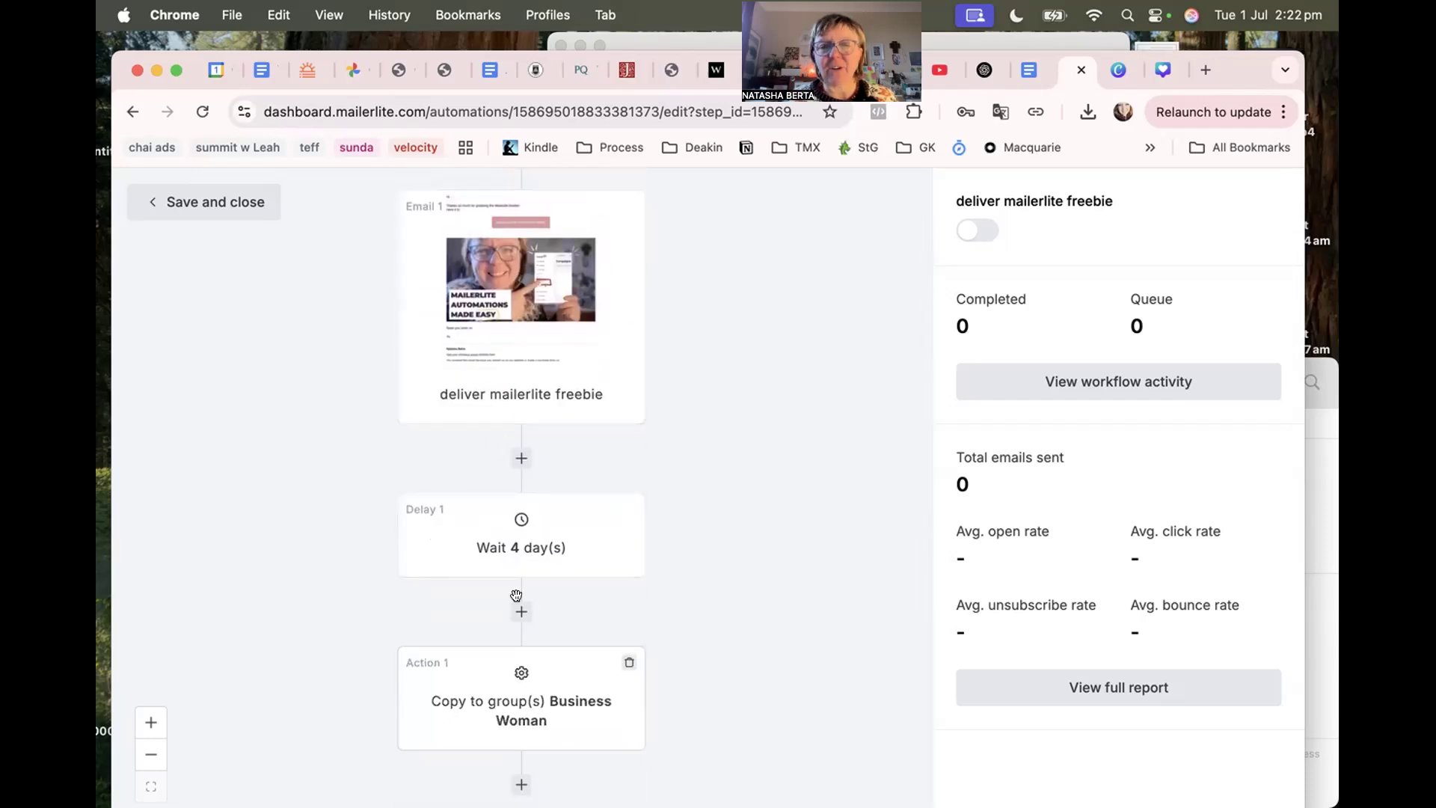
left_click(972, 231)
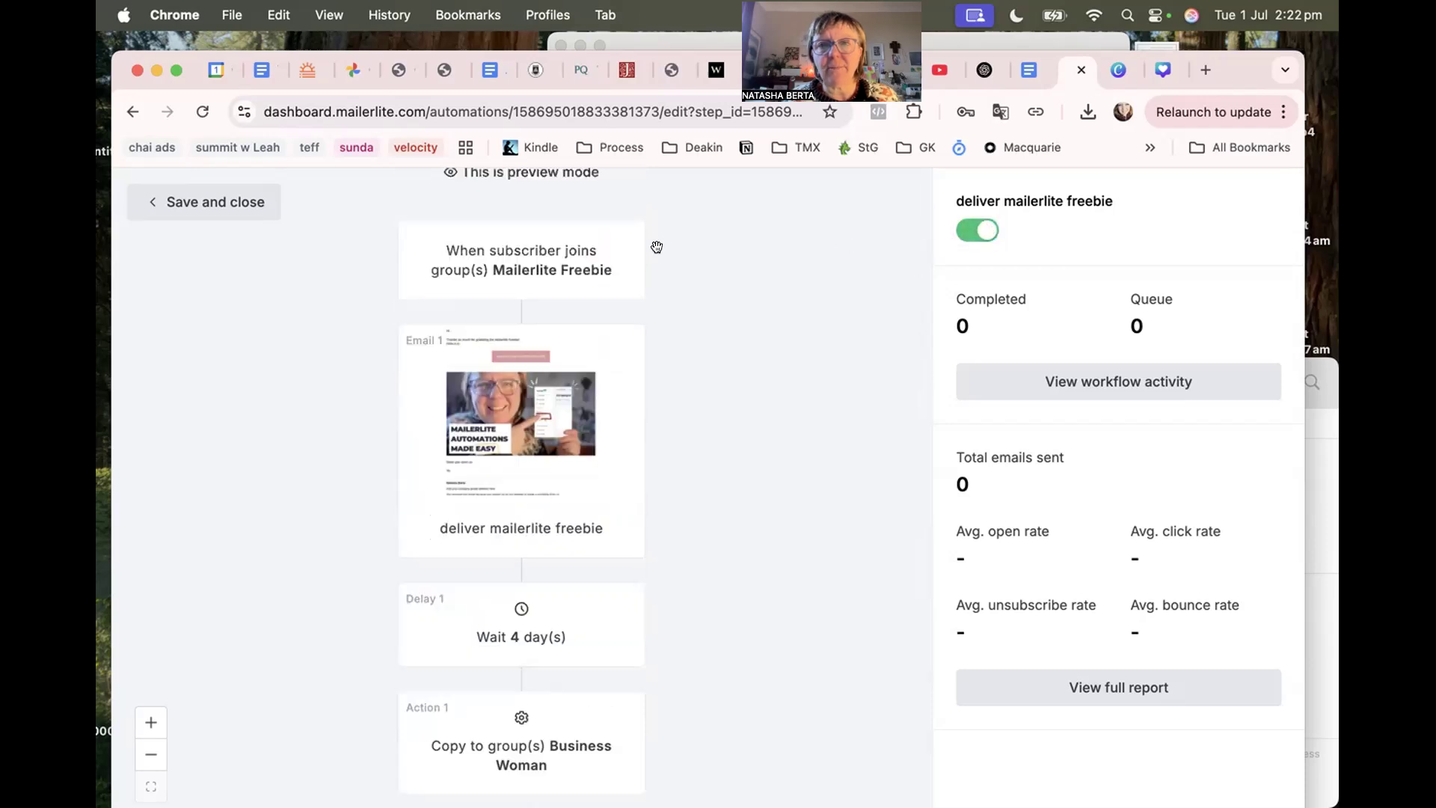
left_click(256, 213)
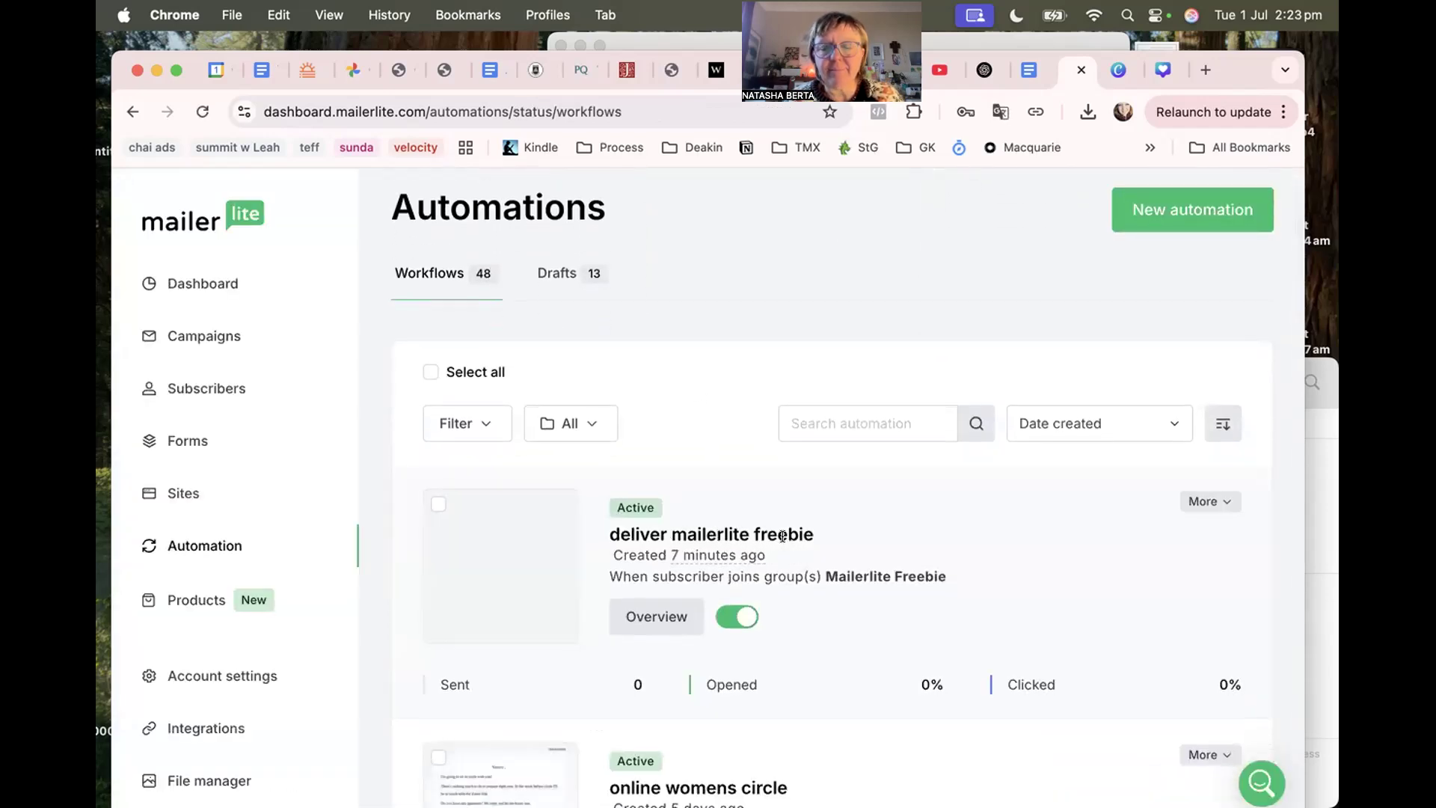
mouse_move(541, 580)
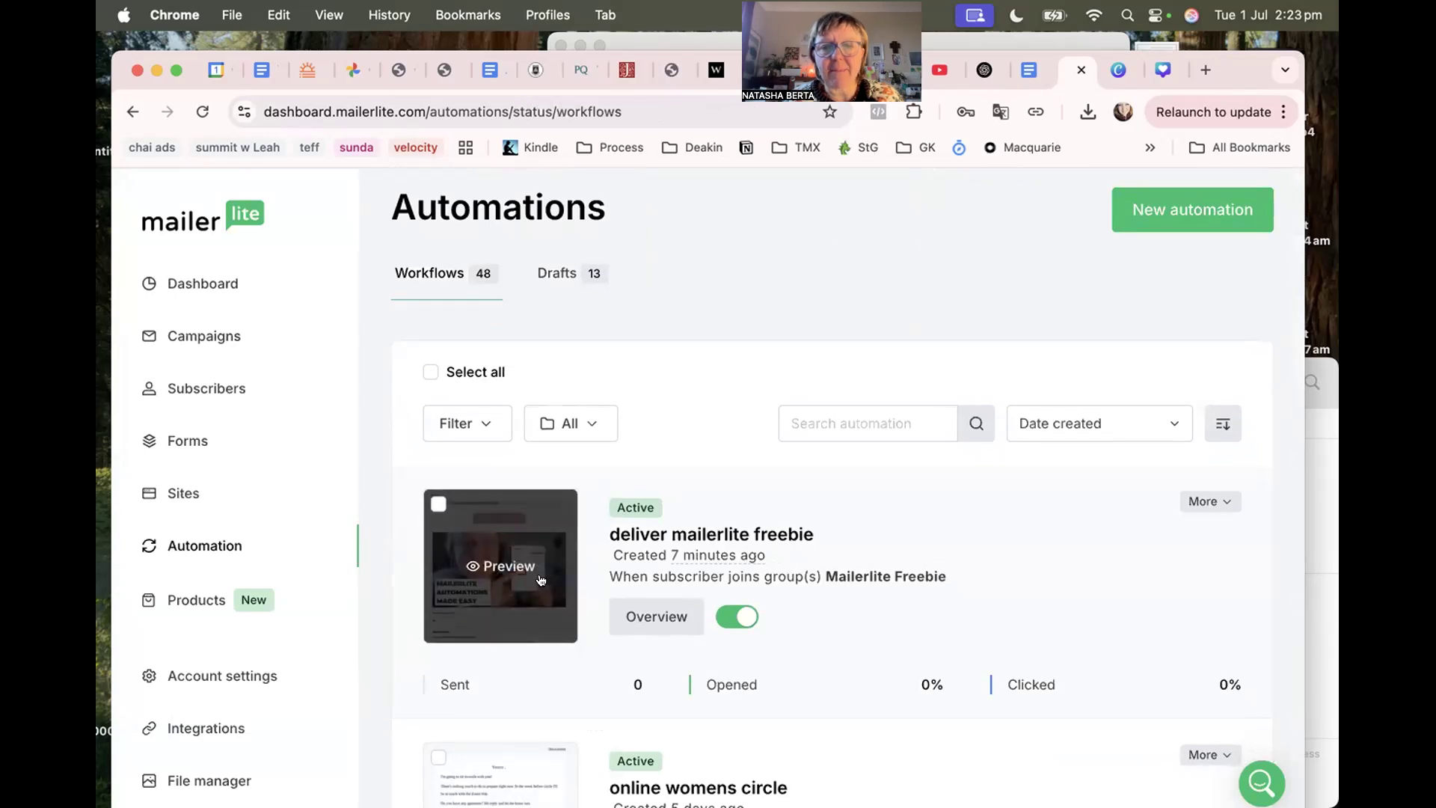